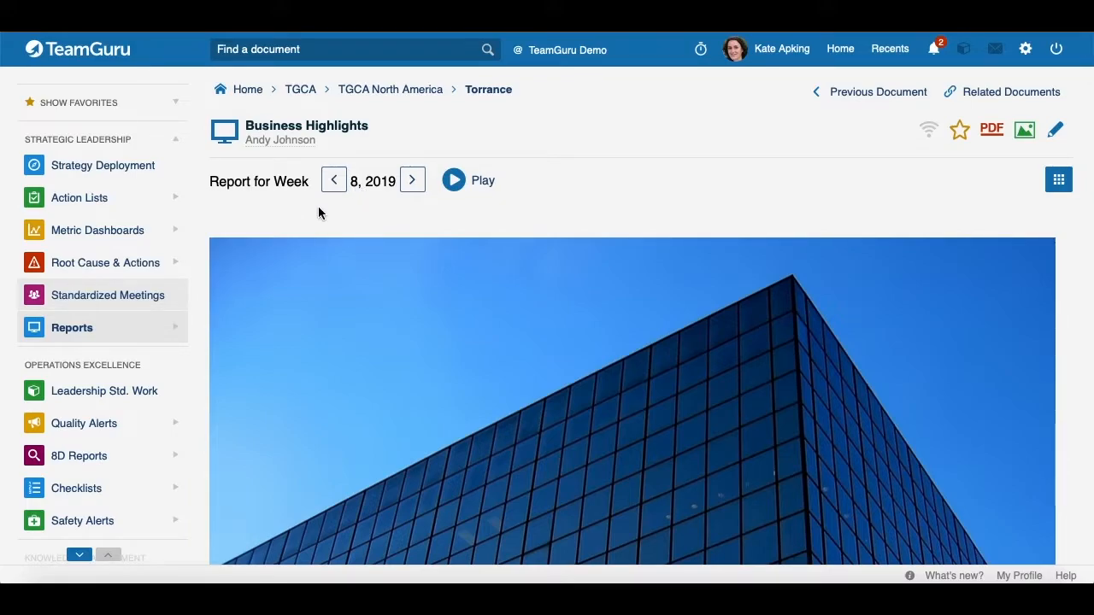
Step: Review the Business Highlights report for week 7, 2019, from its project status summary through the Quality Update slide
click(332, 187)
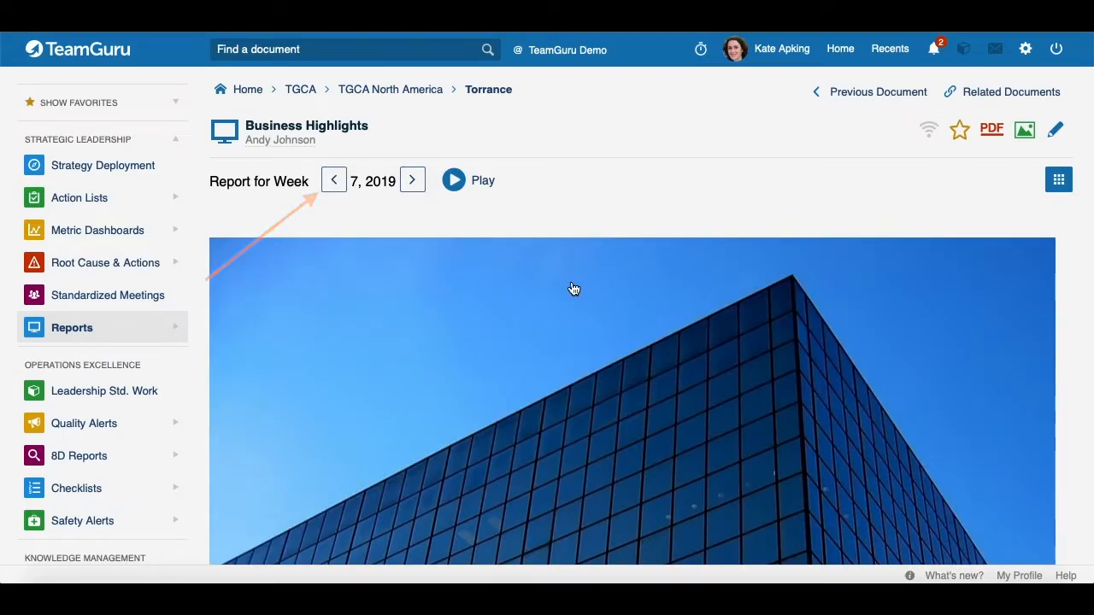
scroll(574, 288, down, 6)
scroll(573, 289, down, 15)
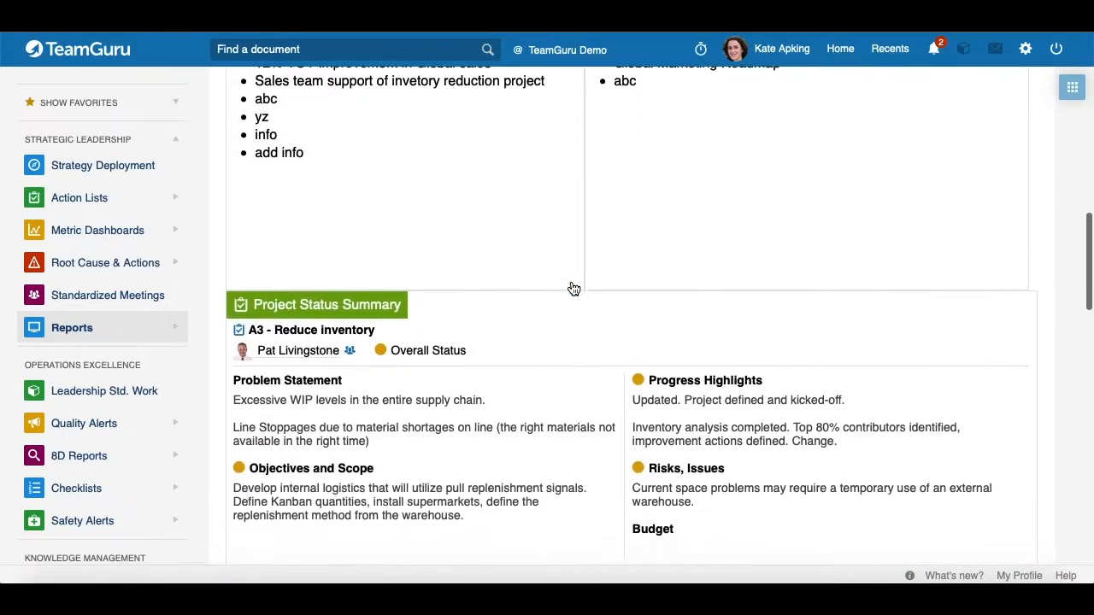
scroll(574, 288, up, 12)
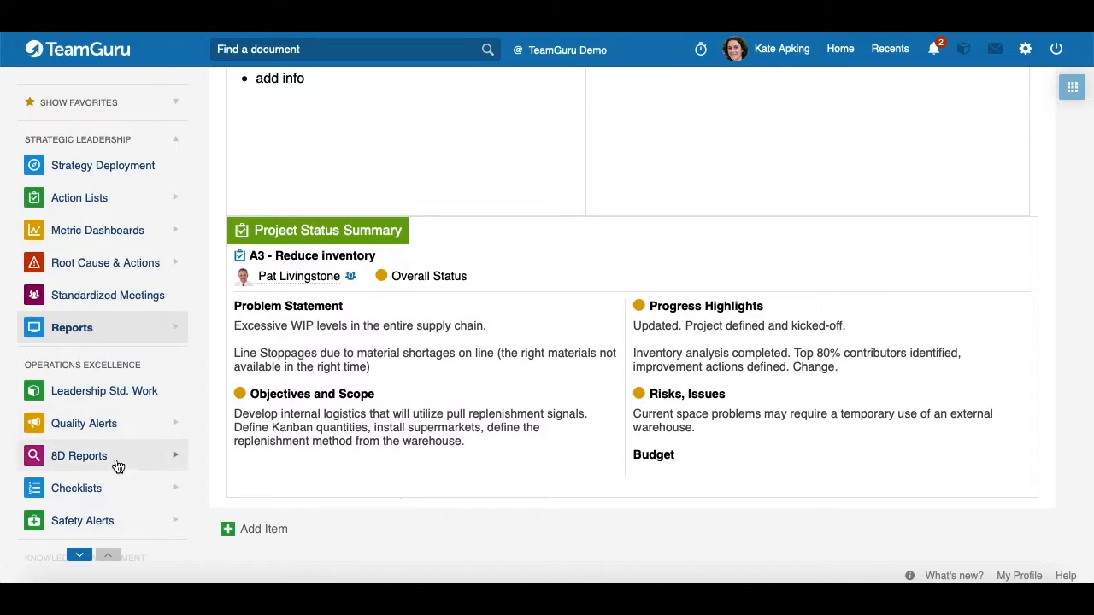
scroll(117, 424, down, 3)
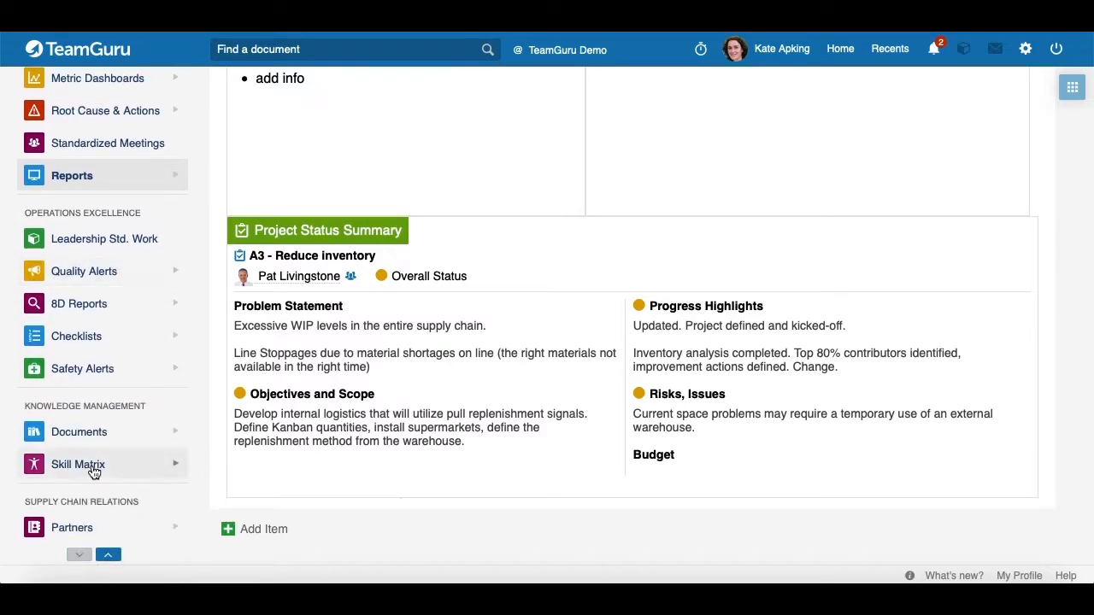
scroll(142, 342, up, 3)
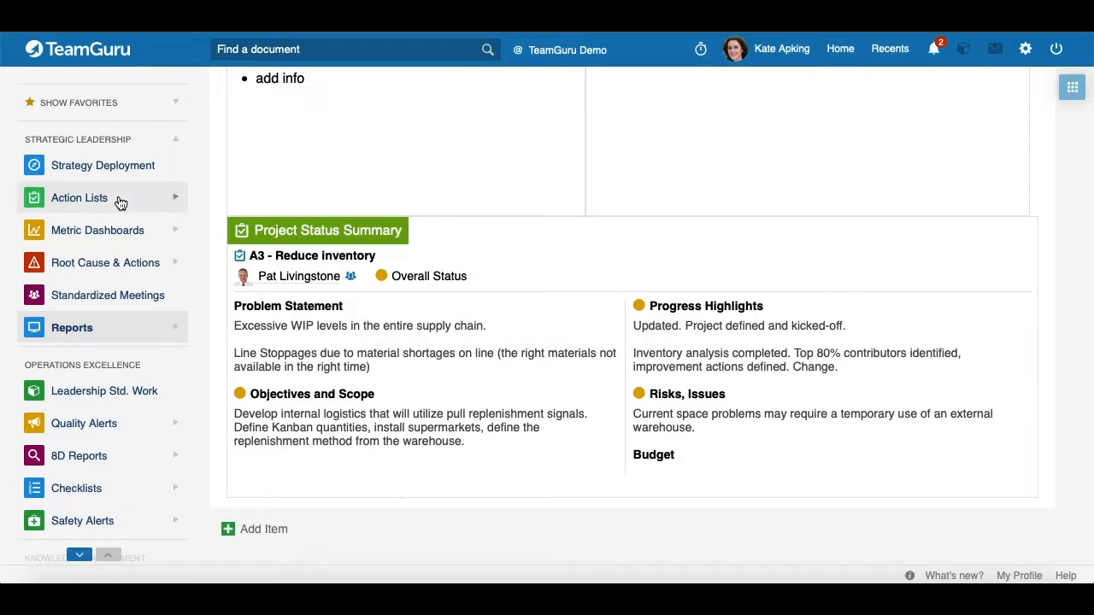
scroll(555, 237, down, 7)
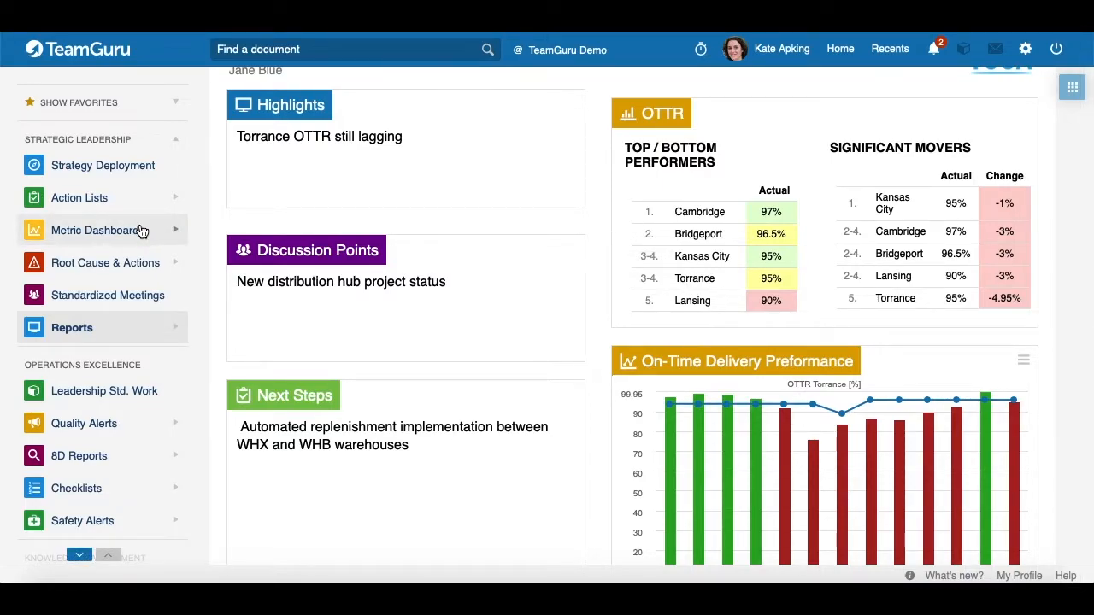
scroll(500, 214, down, 5)
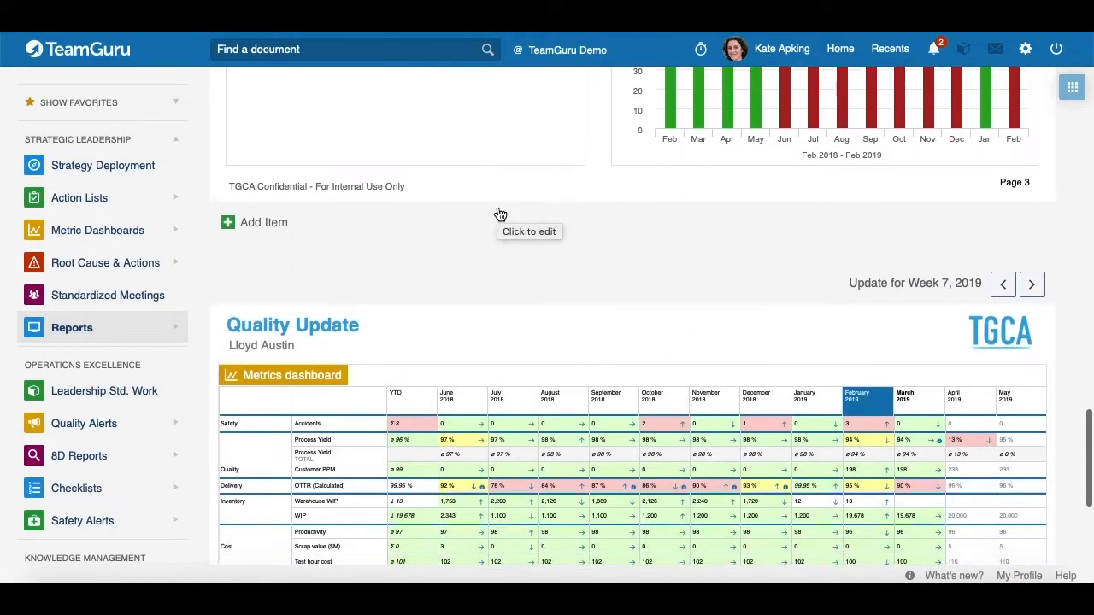
scroll(500, 213, down, 3)
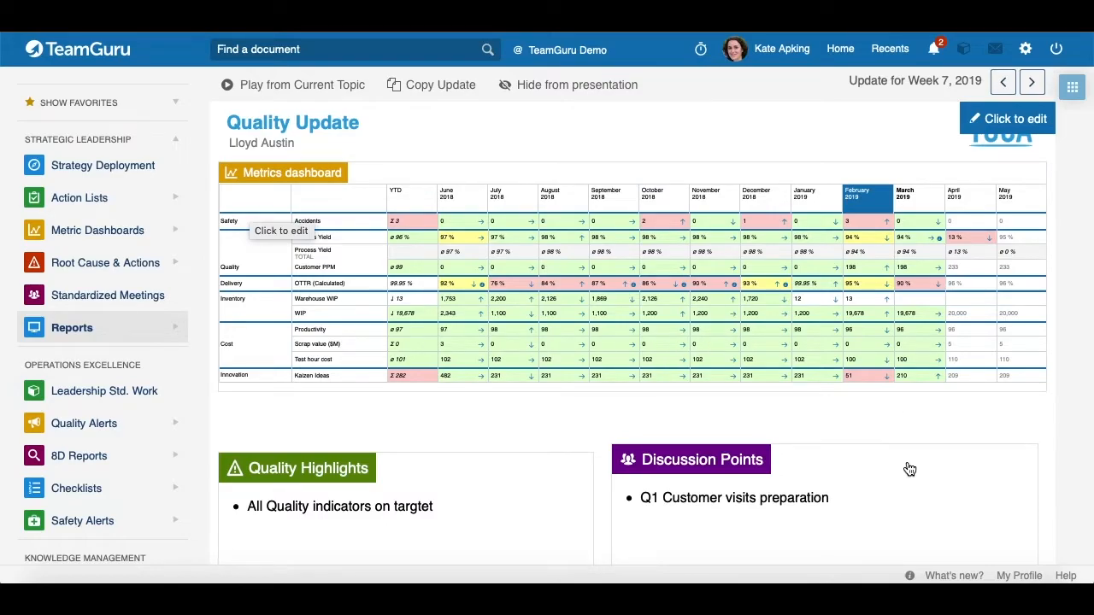
scroll(908, 468, up, 20)
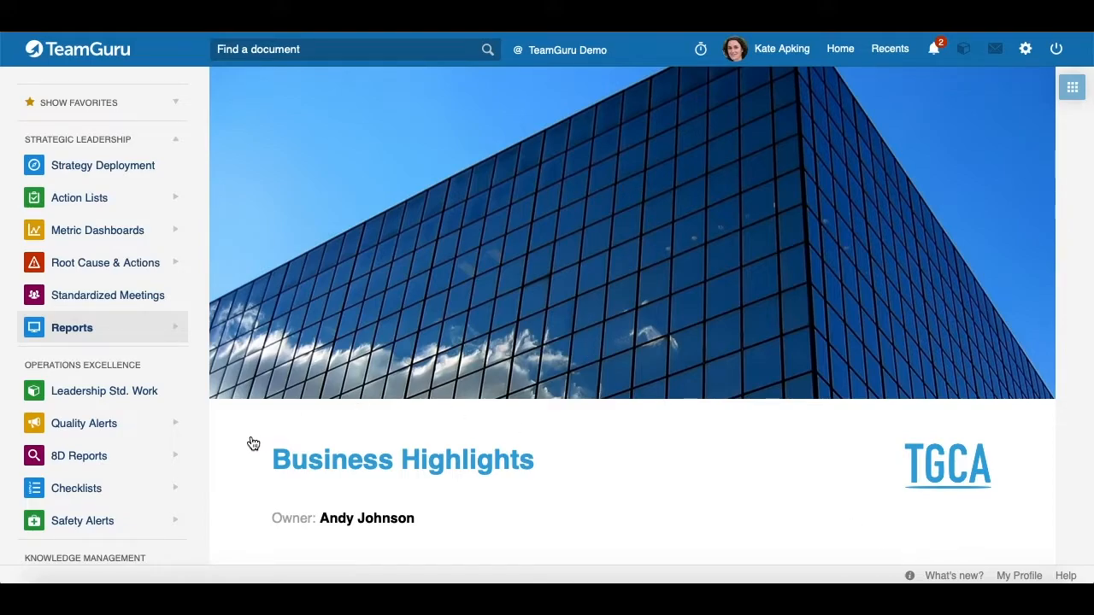
scroll(639, 476, up, 3)
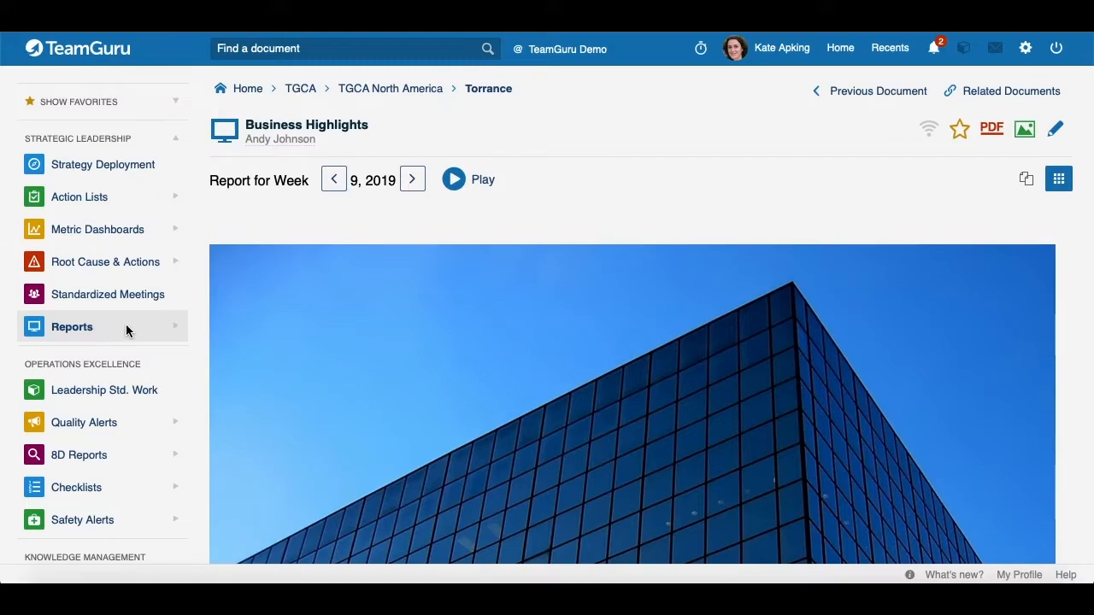
Step: Start a new Torrance report titled My Report with month as default update interval and Actual as default view
click(77, 331)
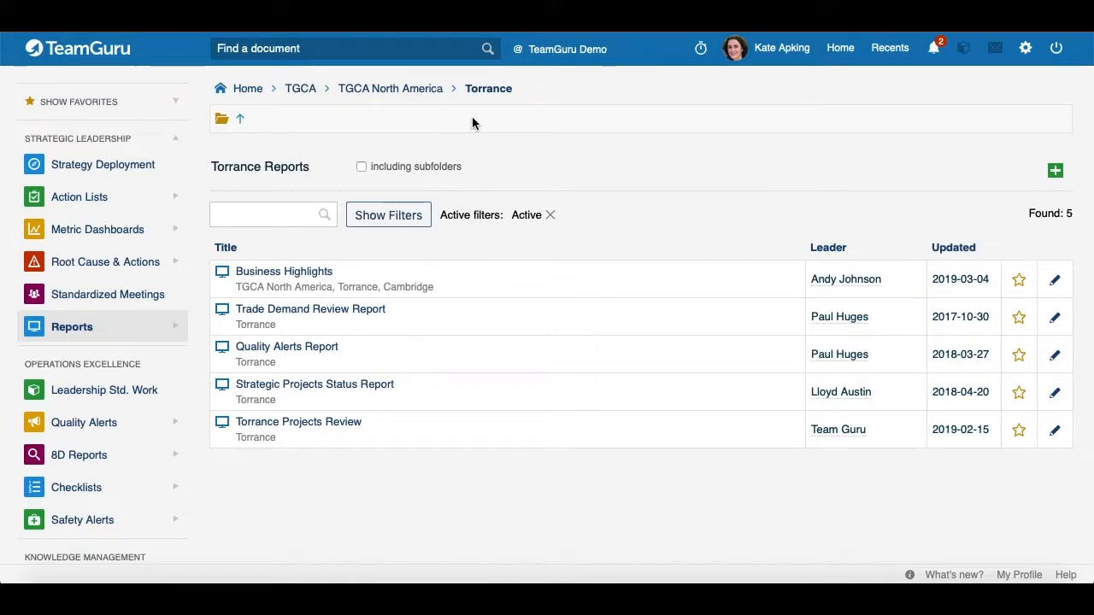
click(1054, 171)
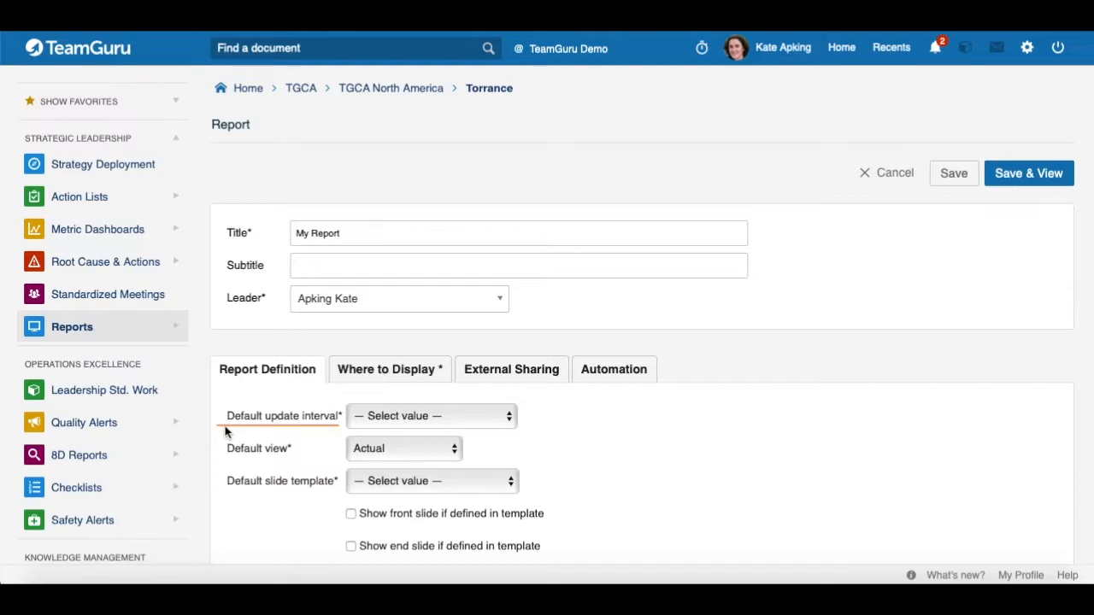
click(509, 416)
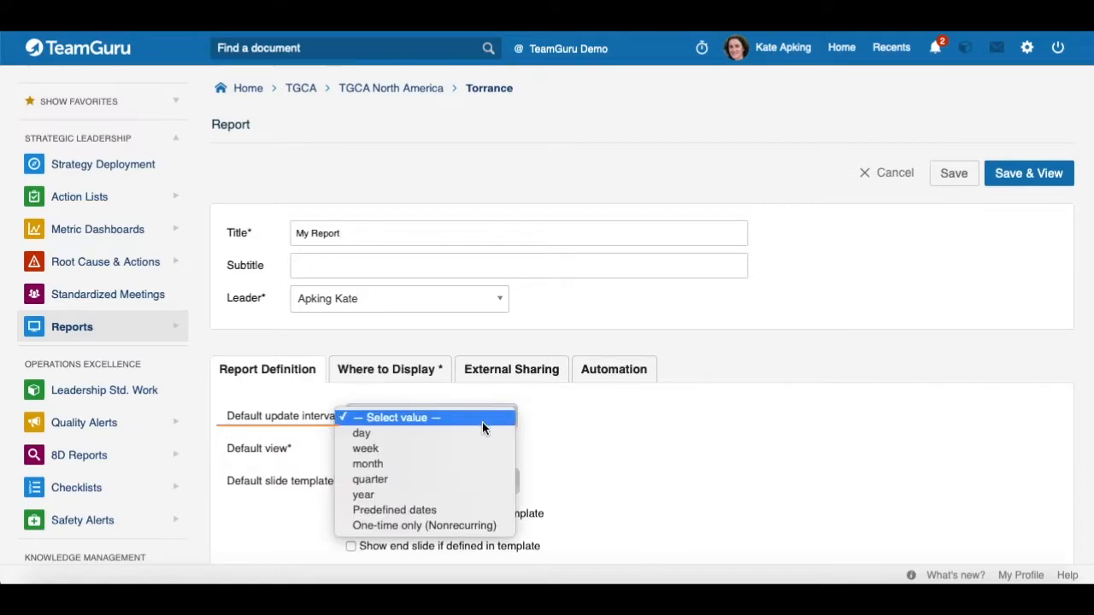
click(378, 467)
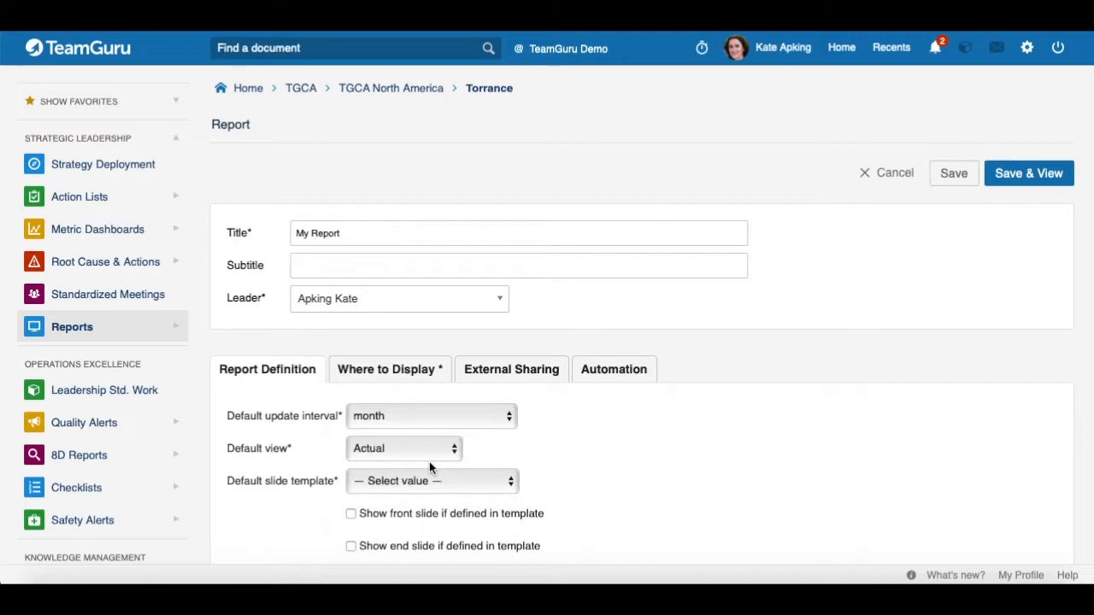
click(420, 454)
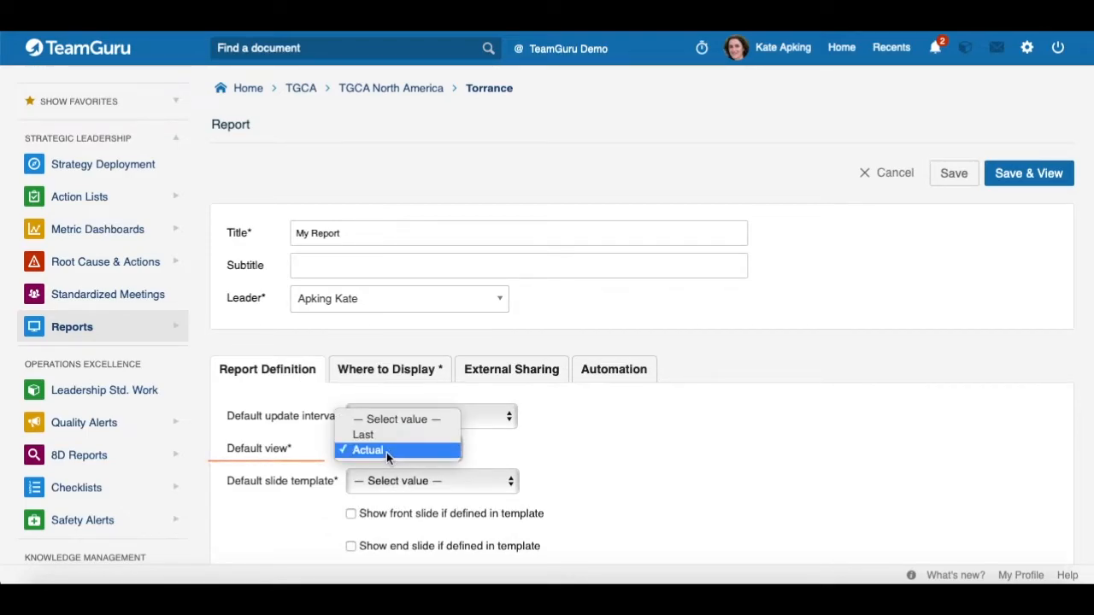
click(386, 450)
Step: Choose Default 3-block update (4:3) as the report's default slide template
scroll(289, 453, down, 1)
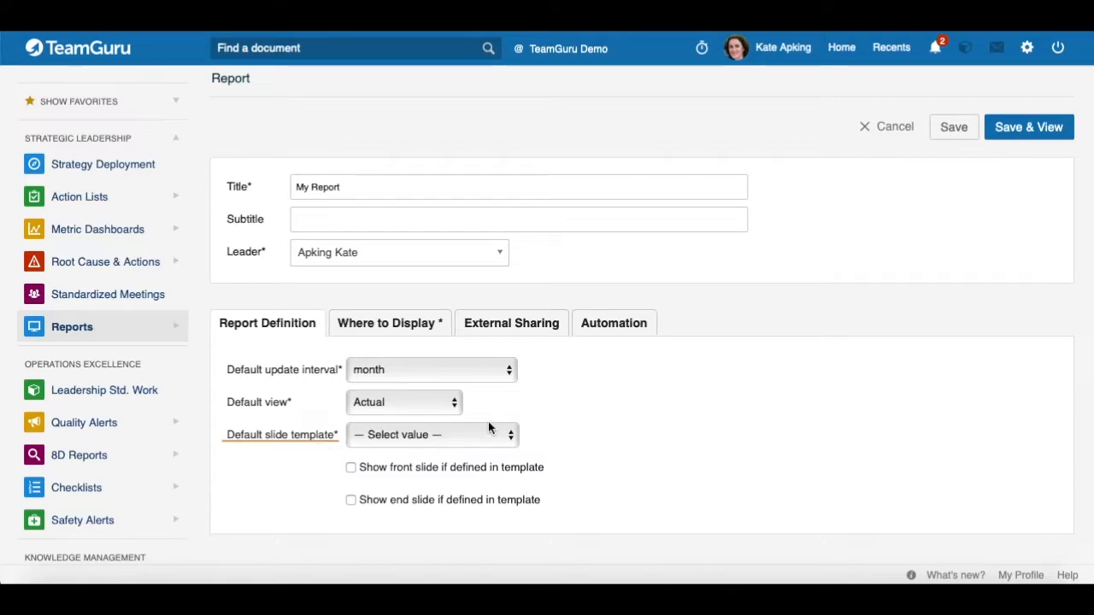
click(510, 438)
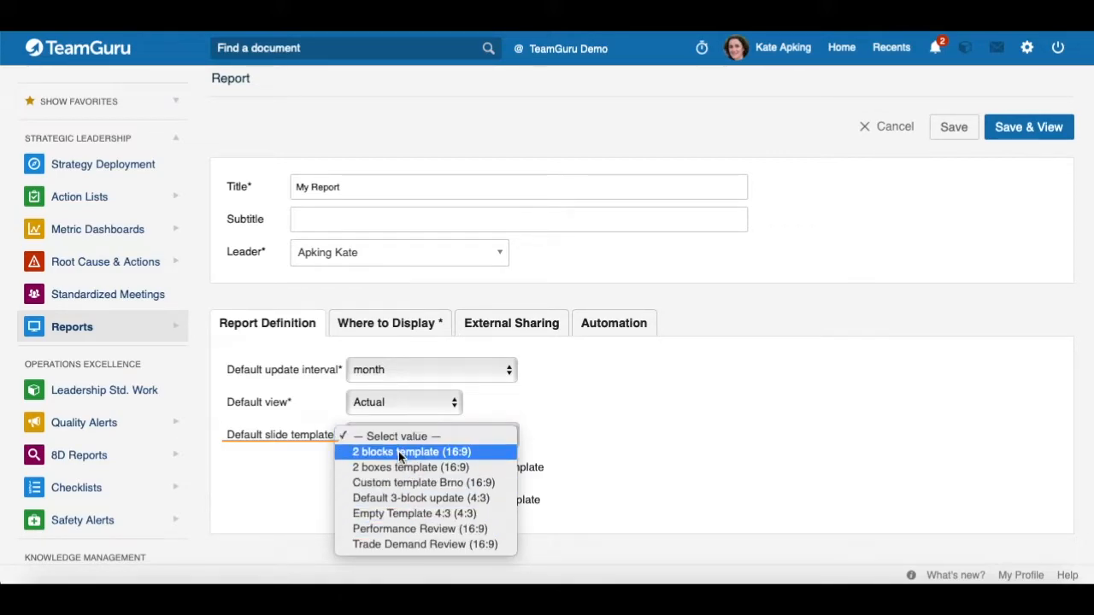
click(172, 331)
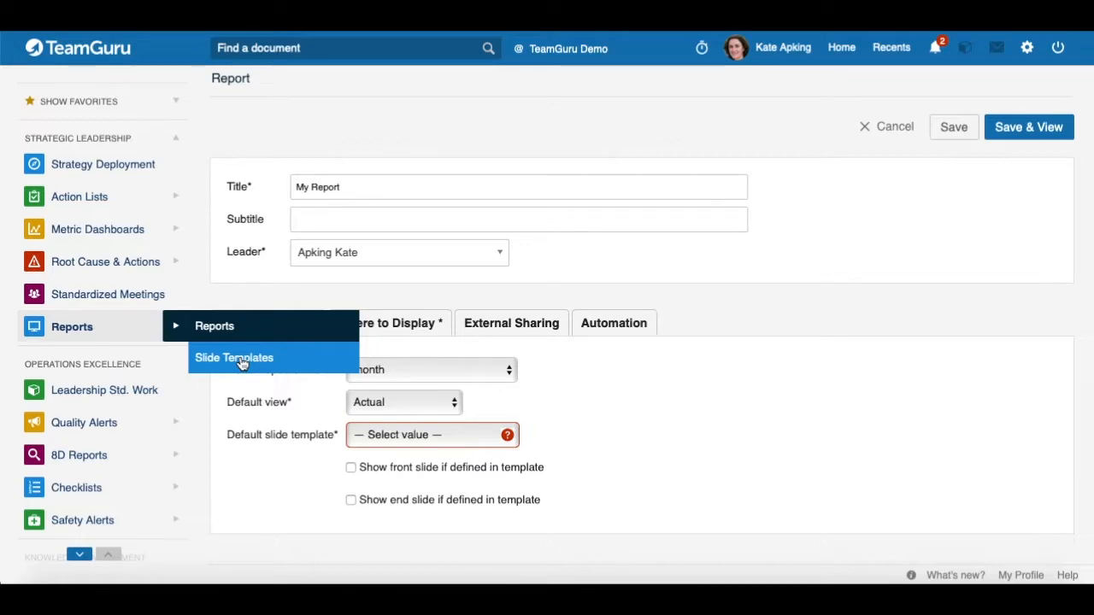
click(394, 437)
click(431, 500)
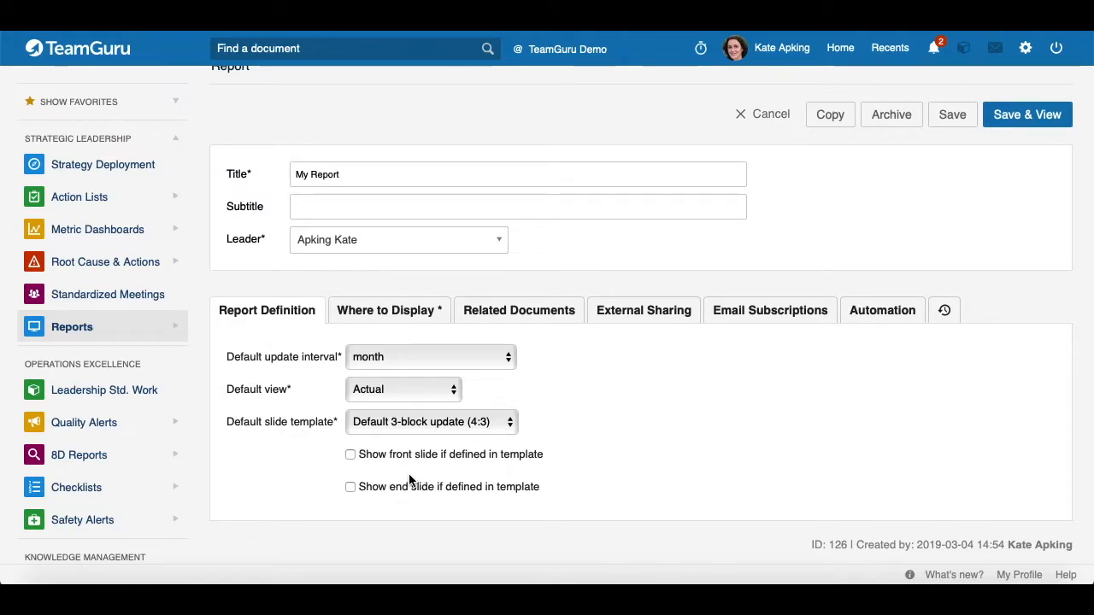
Step: Enable the front slide, including while editing the report, then save and view My Report
click(351, 455)
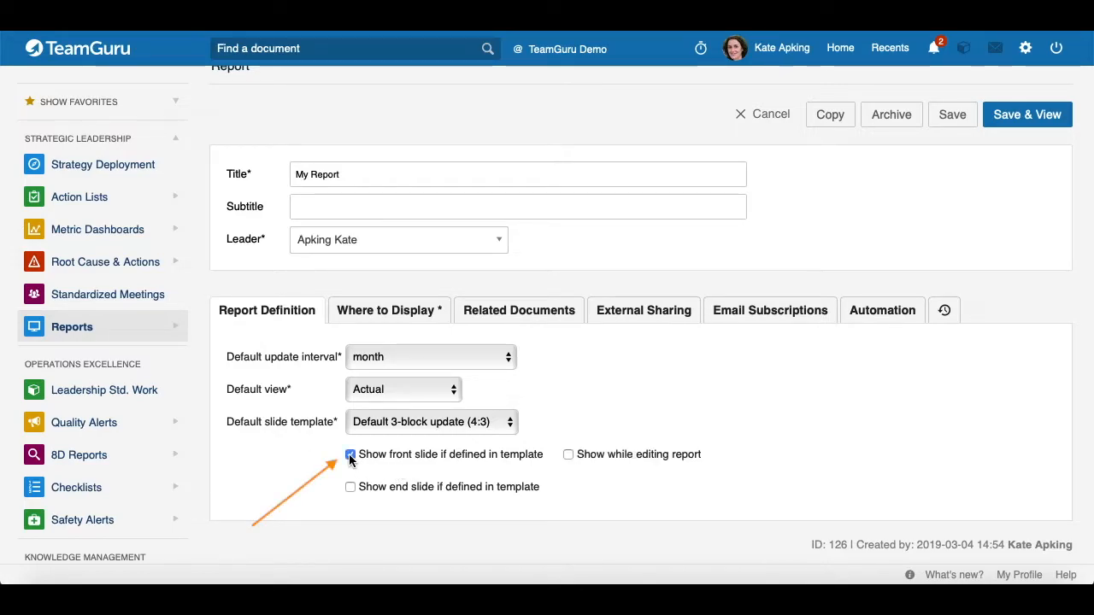
click(567, 455)
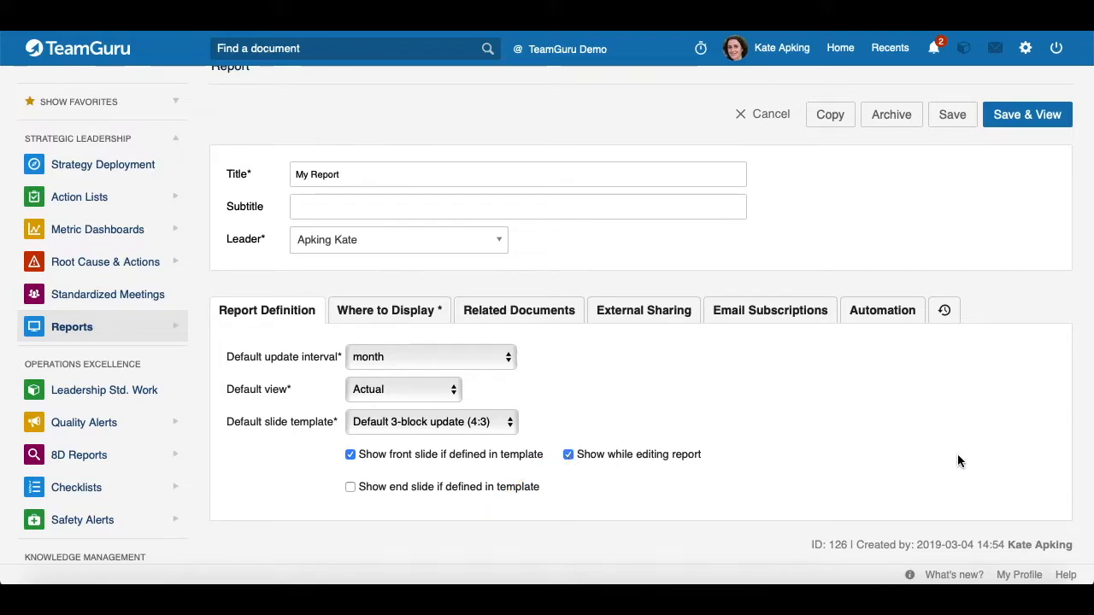
scroll(982, 454, up, 1)
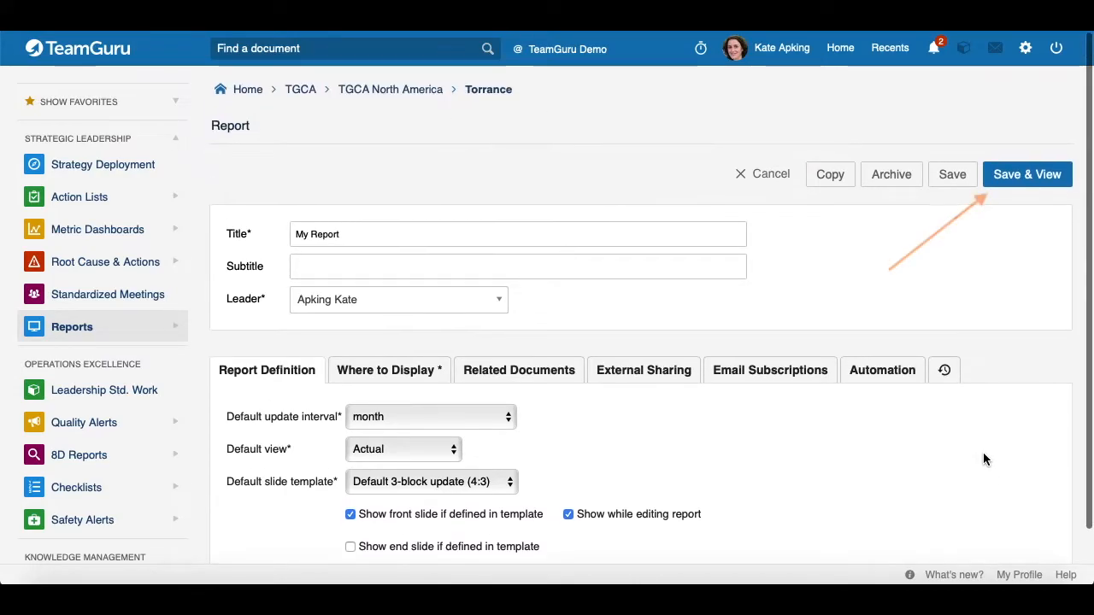
click(1022, 178)
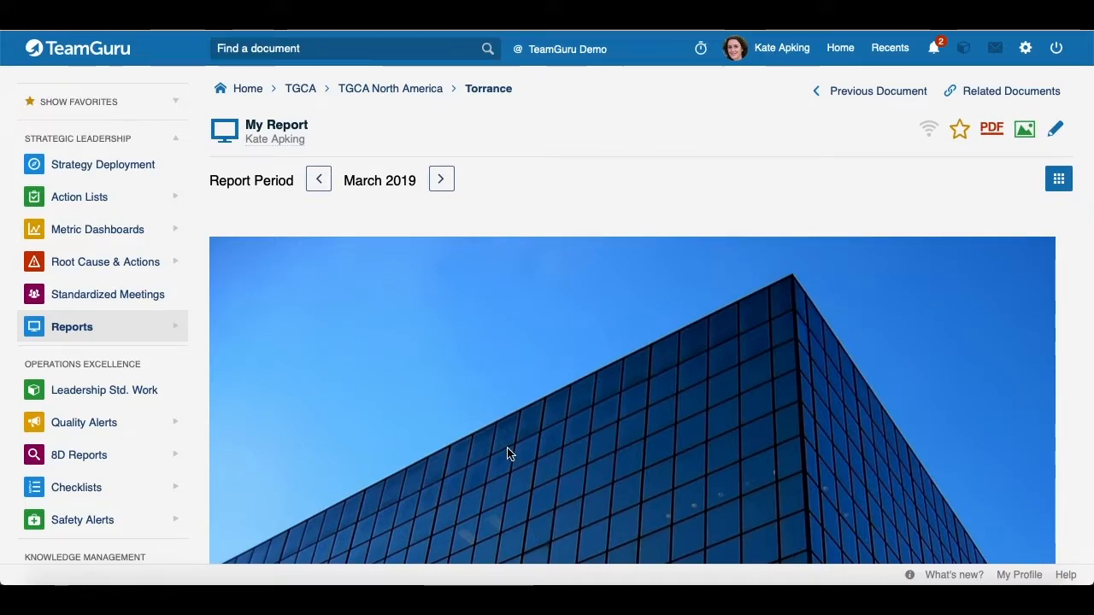
Step: Create the first topic in My Report, below the front slide
scroll(556, 259, down, 3)
scroll(556, 259, down, 10)
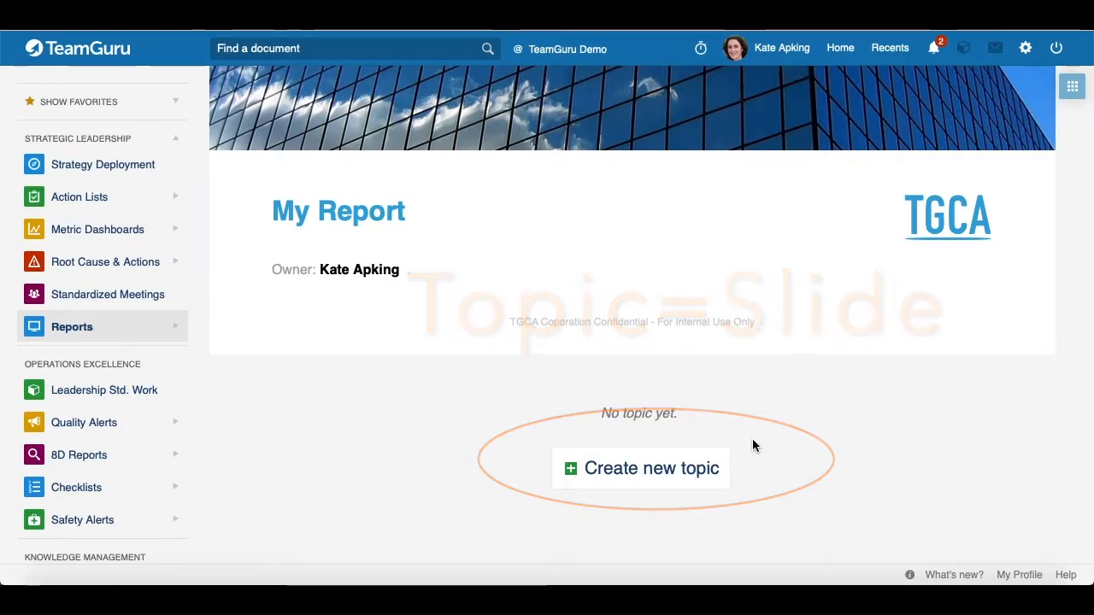
click(571, 470)
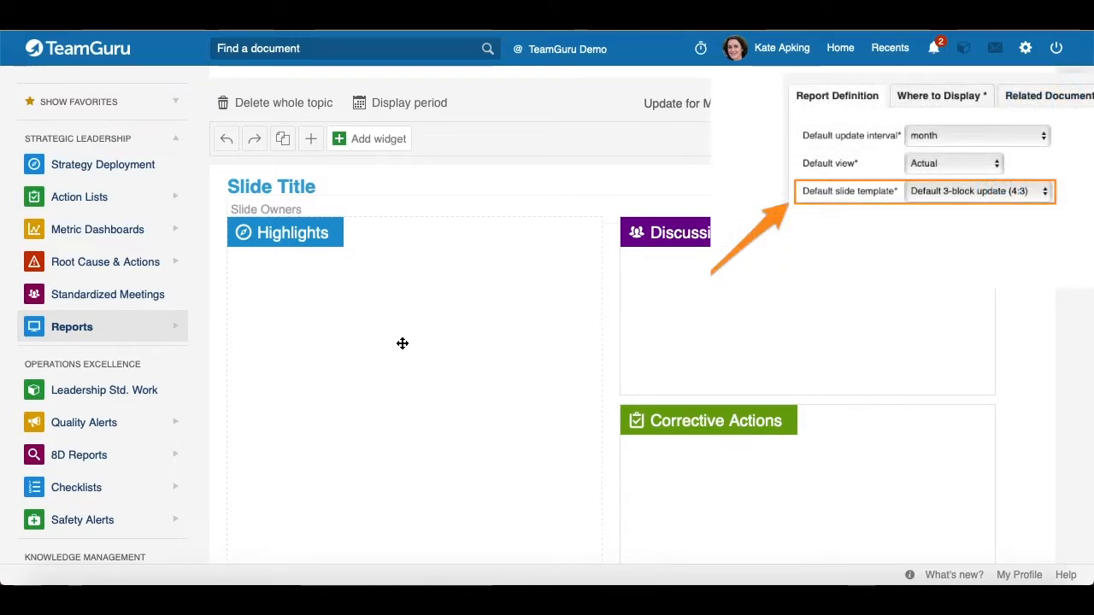
Step: Add another topic from template after the page 2 slide of My Report
scroll(403, 343, down, 1)
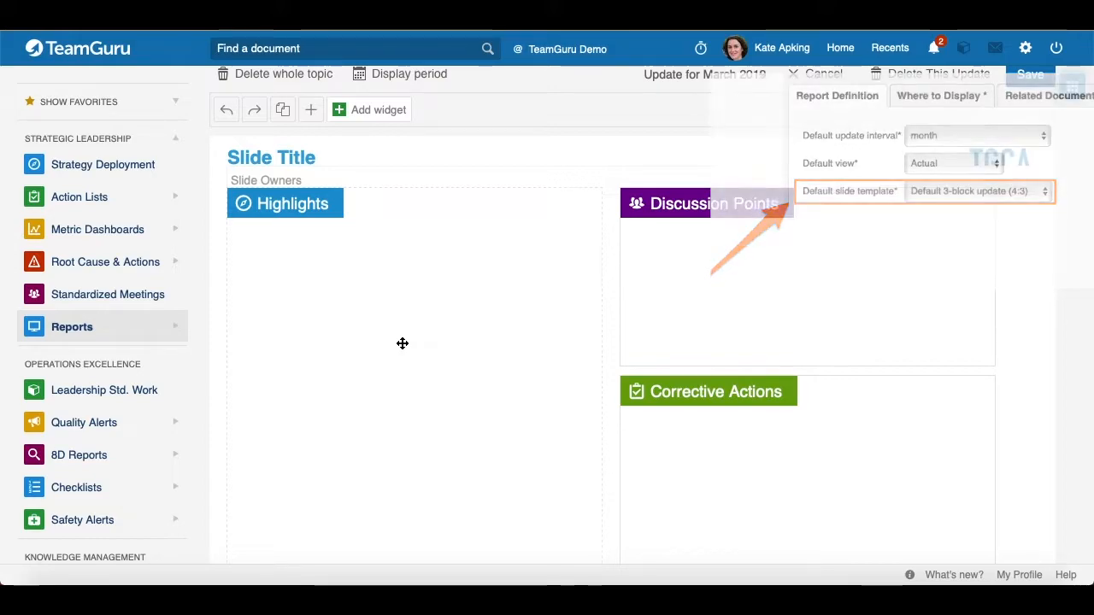
scroll(402, 343, down, 5)
scroll(402, 343, down, 2)
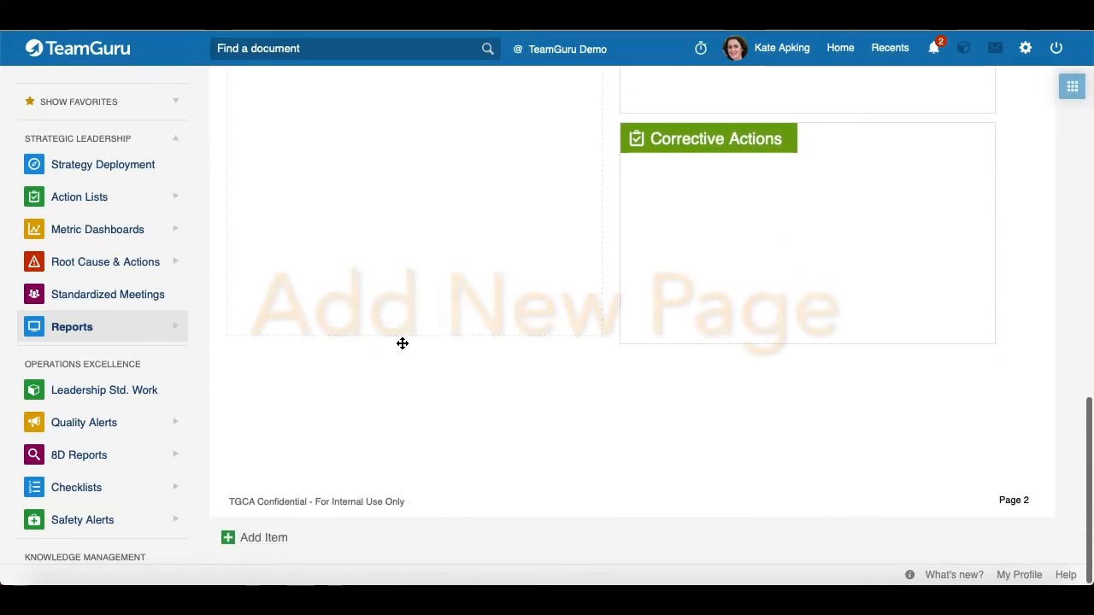
click(229, 543)
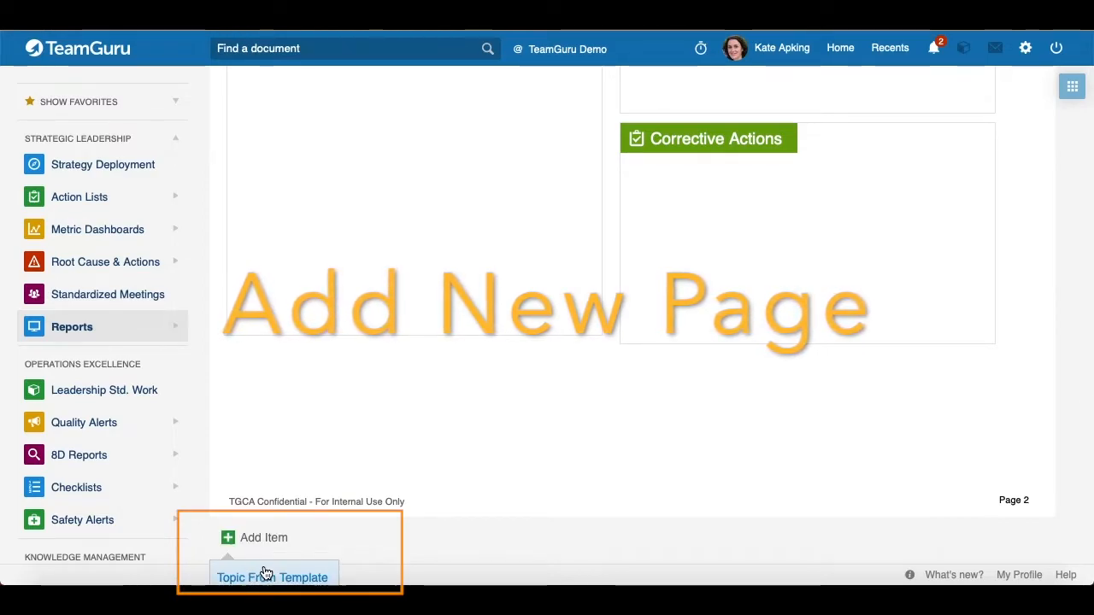
click(261, 577)
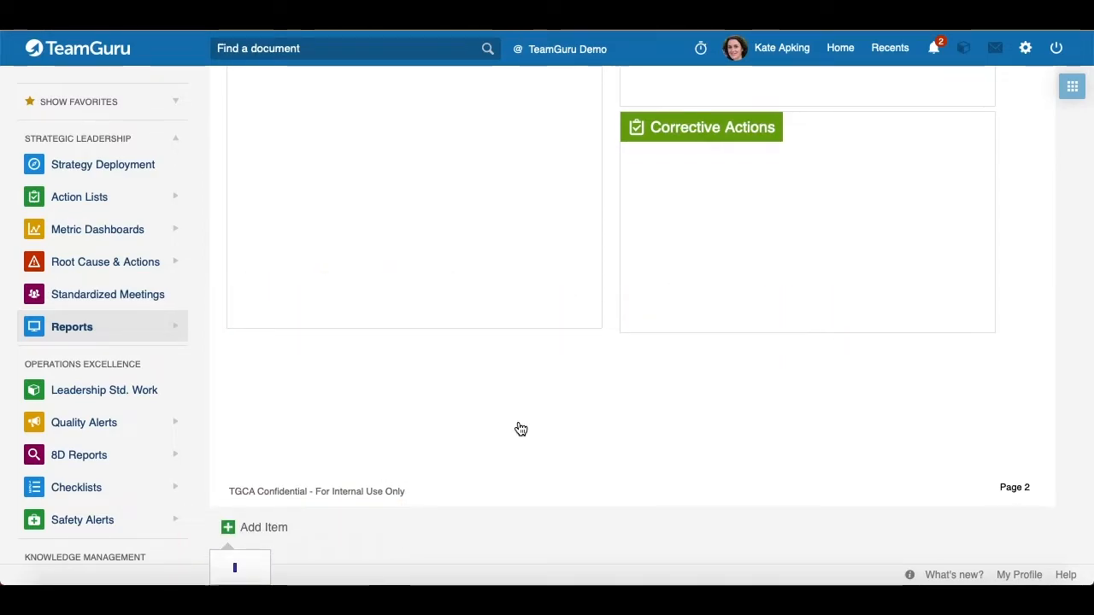
scroll(520, 429, down, 6)
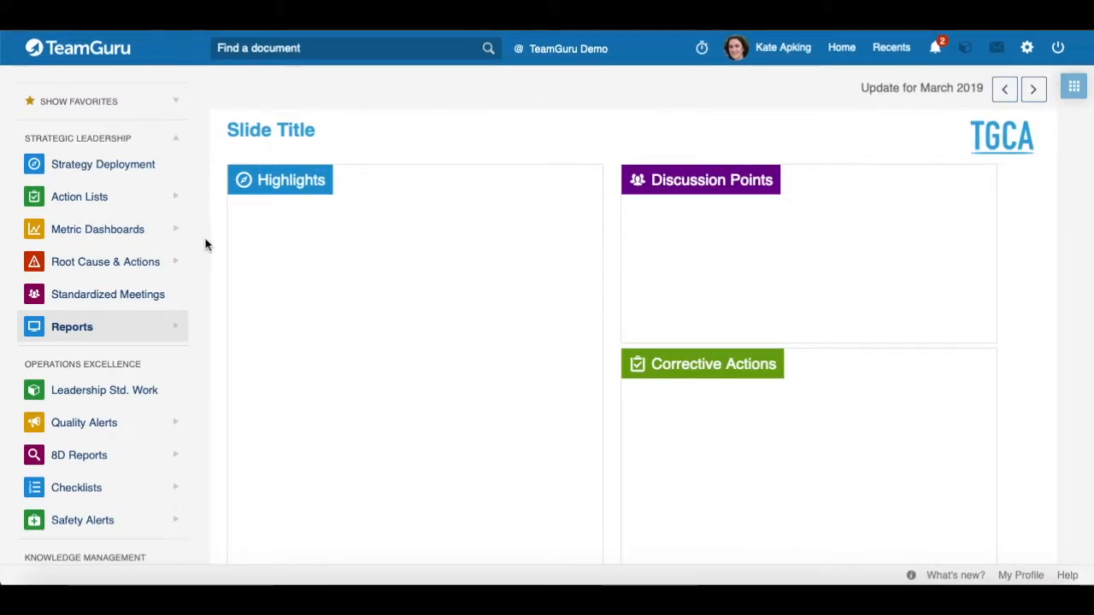
scroll(932, 427, down, 3)
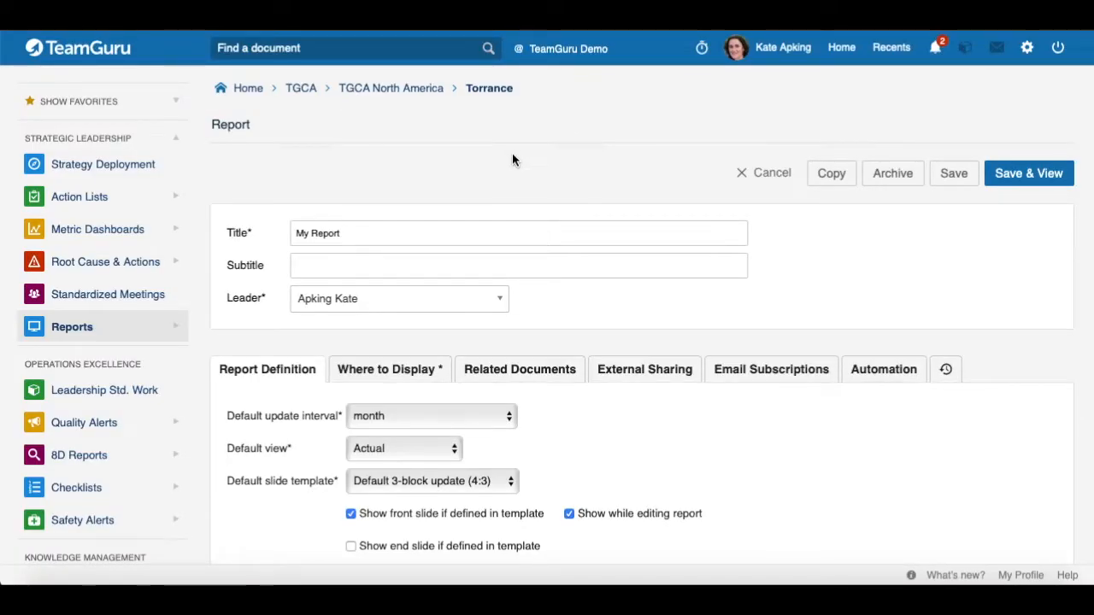
Step: Examine the Where to Display, Related Documents, External Sharing and Email Subscriptions settings of My Report
click(382, 370)
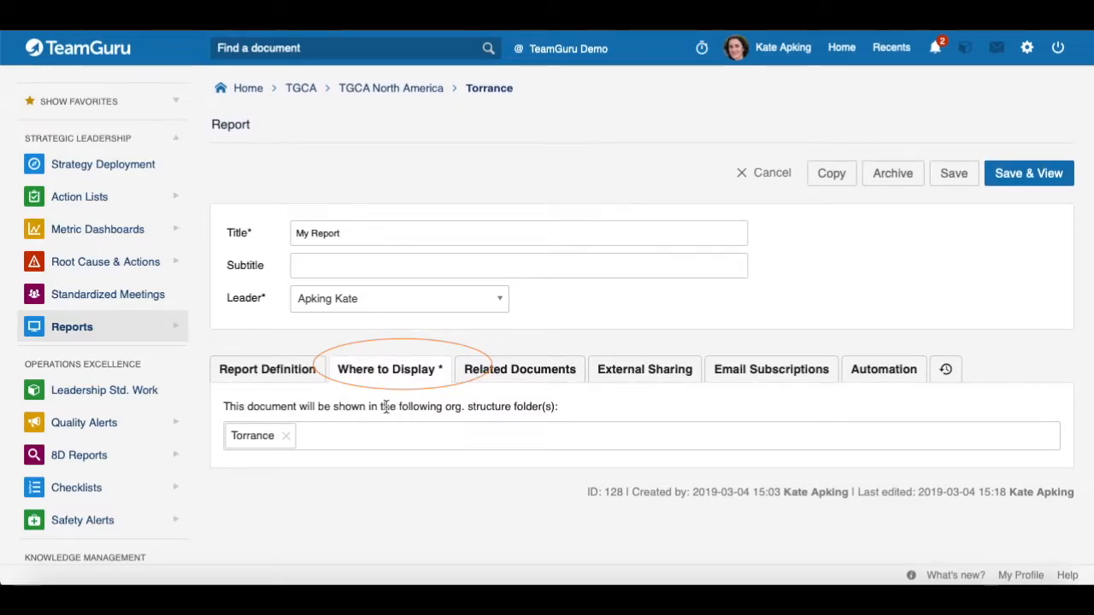
click(520, 369)
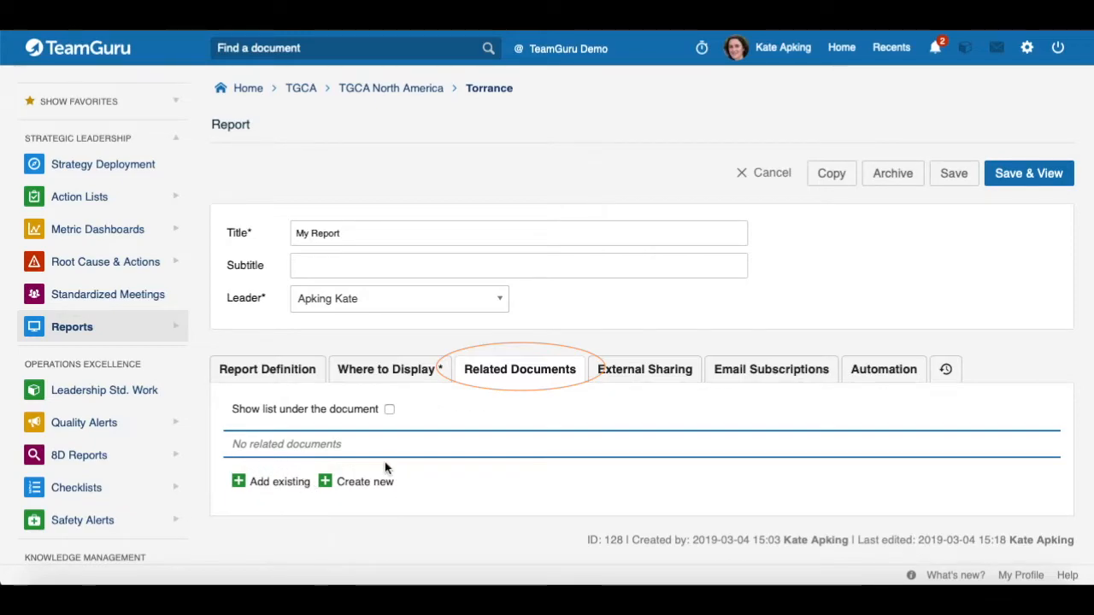
click(649, 376)
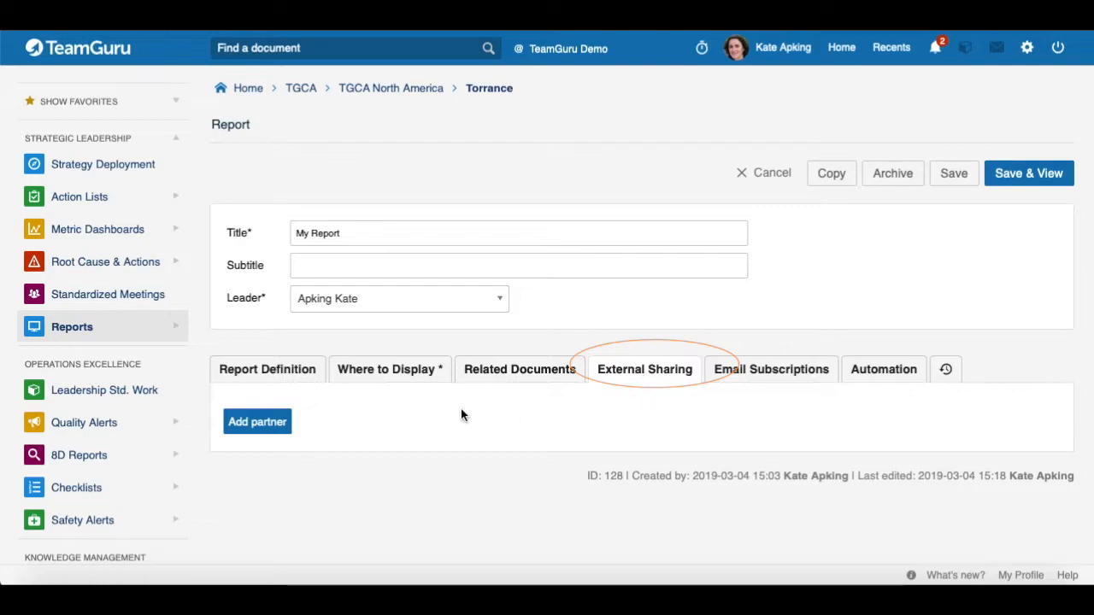
click(752, 374)
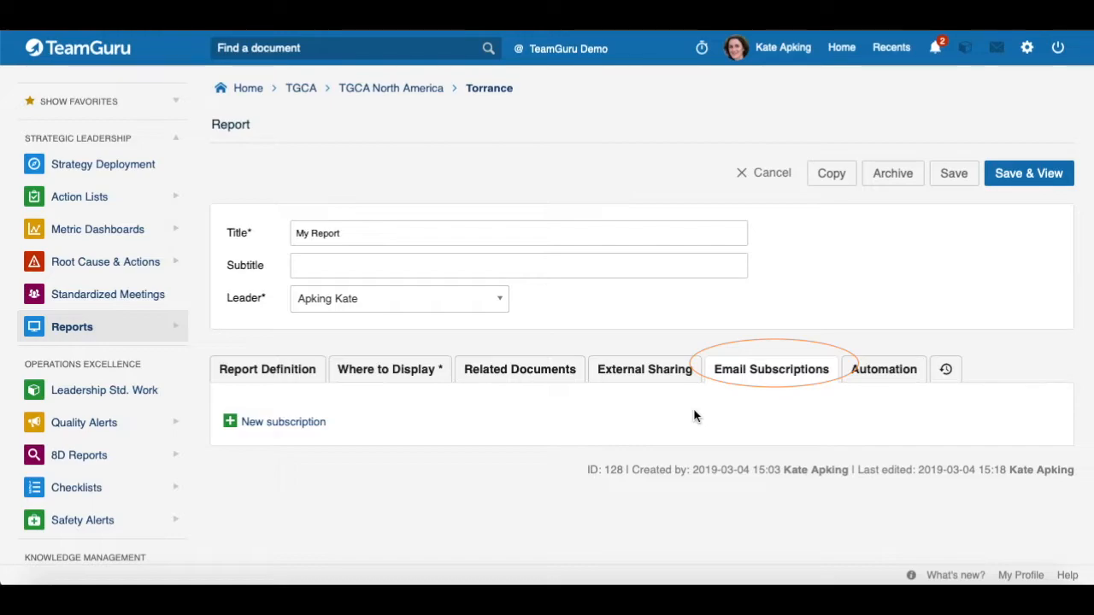
Step: Check the Automation settings of My Report, then start a new slide template from the Slide Templates list
click(888, 374)
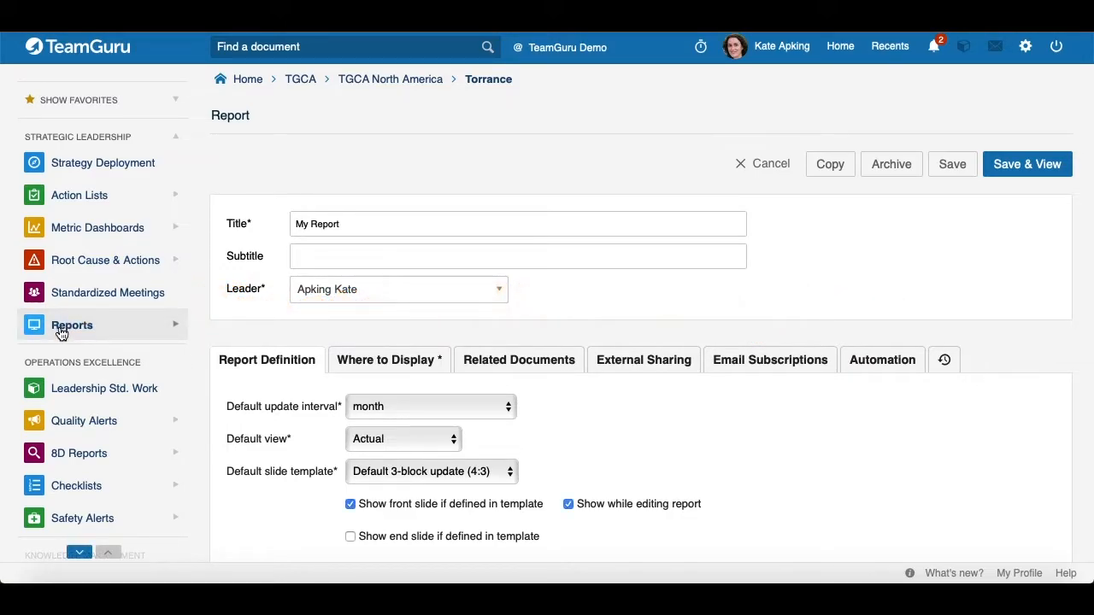
click(175, 329)
click(175, 331)
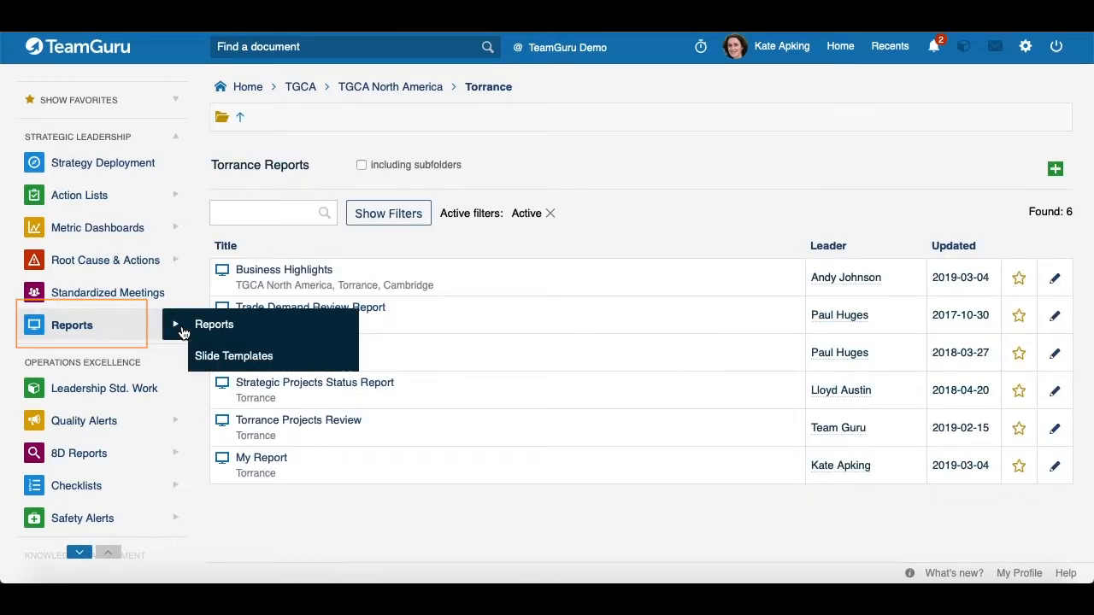
click(228, 359)
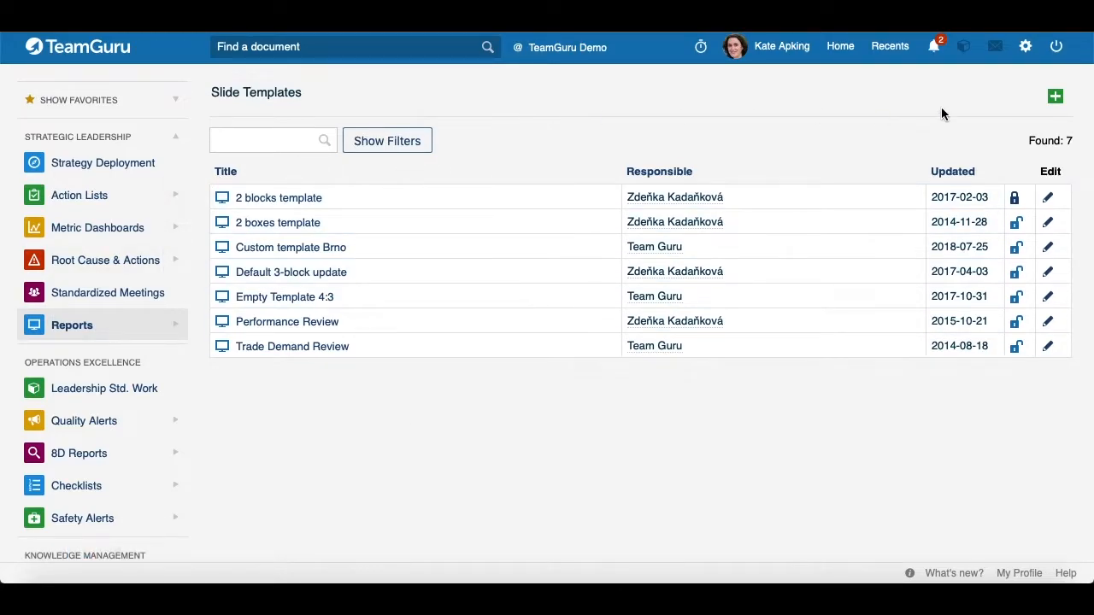
click(1055, 96)
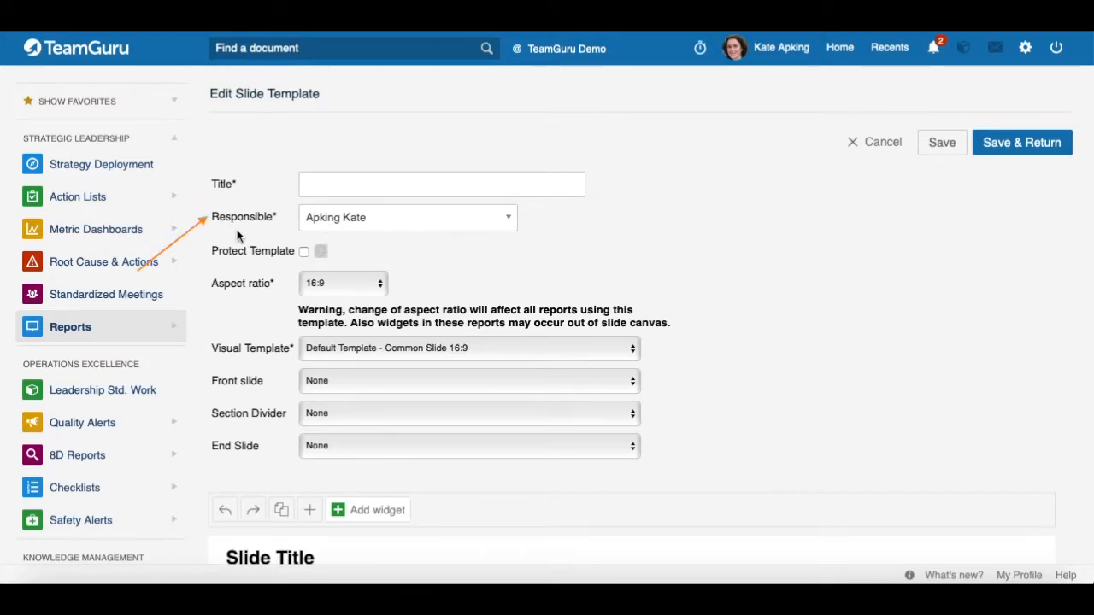
Step: Turn on Protect Template for the new slide template and review its aspect ratio options, keeping 16:9
click(304, 252)
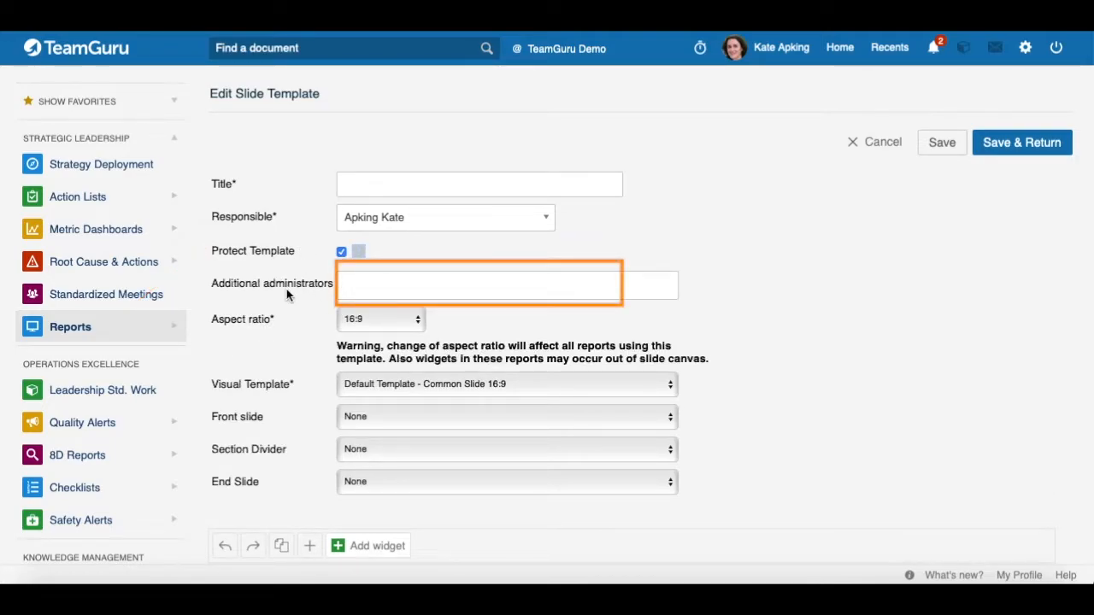
click(416, 323)
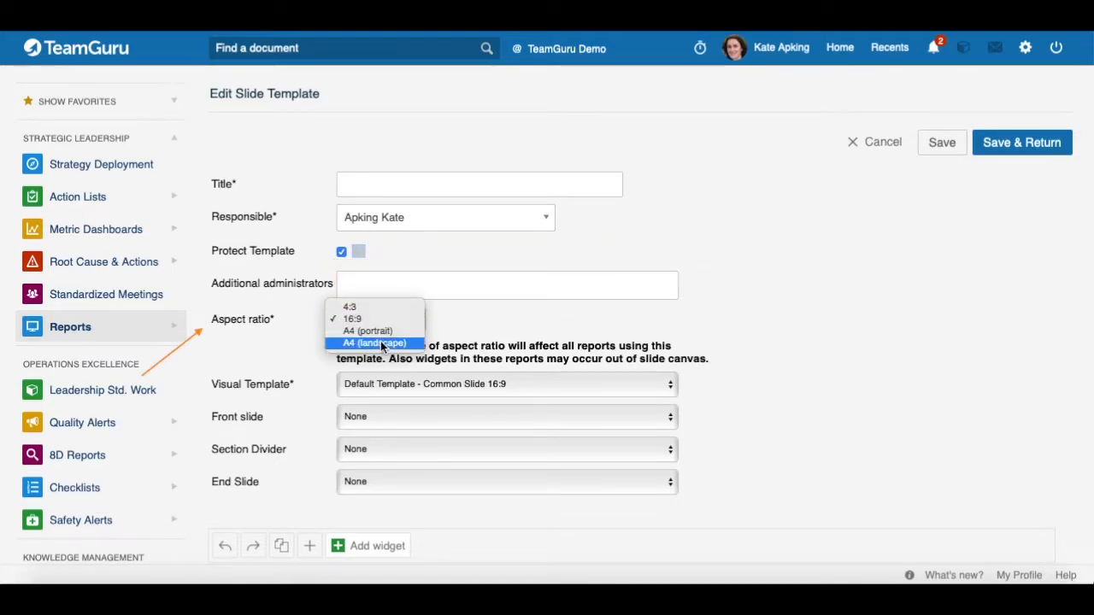
click(255, 367)
scroll(274, 367, down, 2)
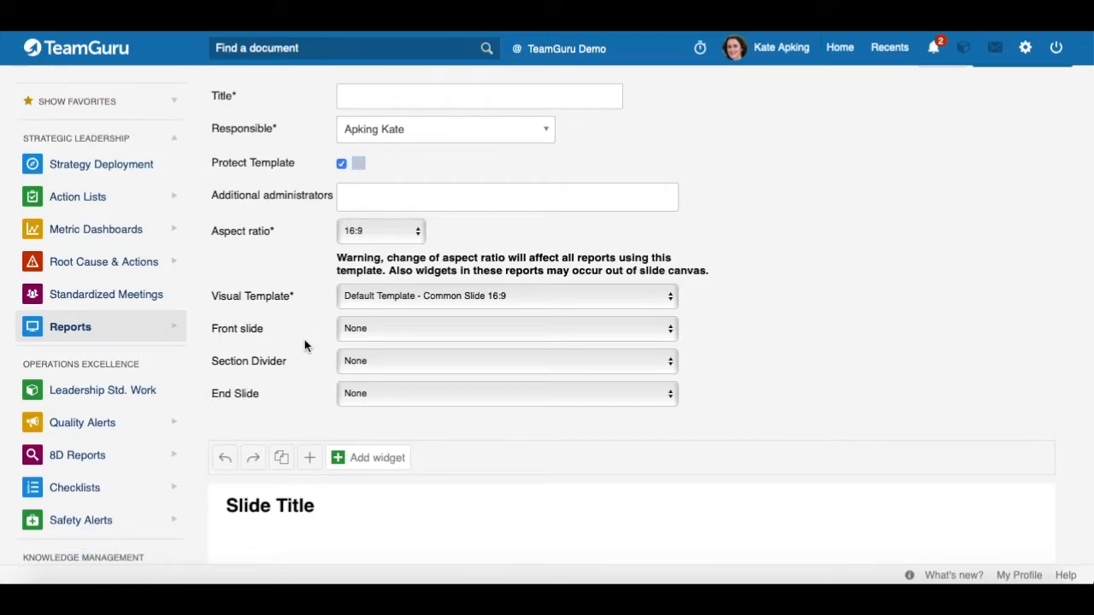
Step: Review the Visual Template, Front Slide and Section Divider choices of the new slide template
click(672, 300)
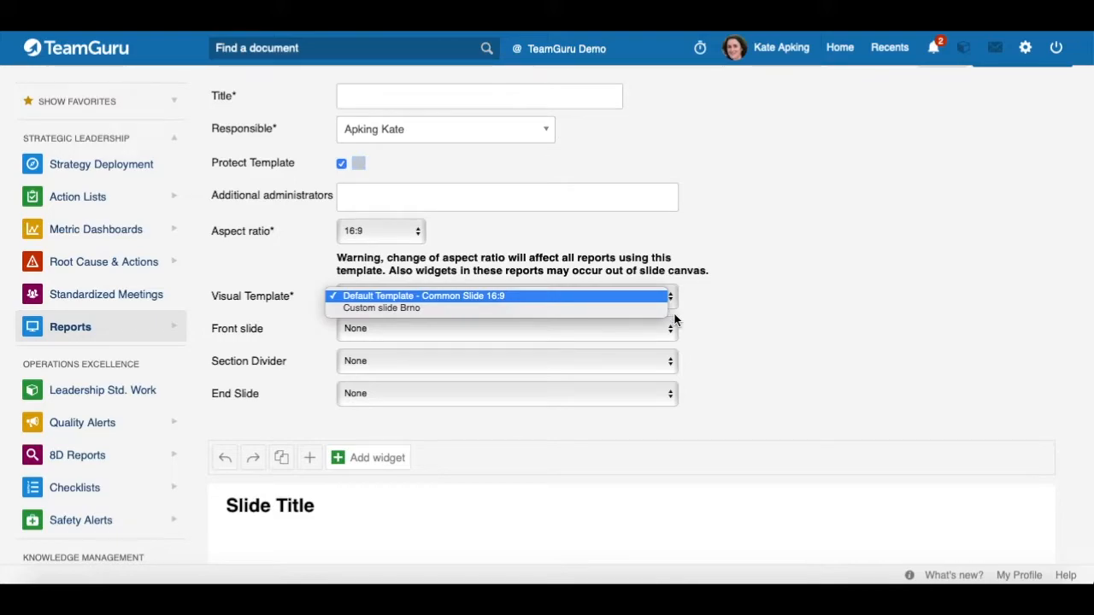
click(670, 335)
click(672, 359)
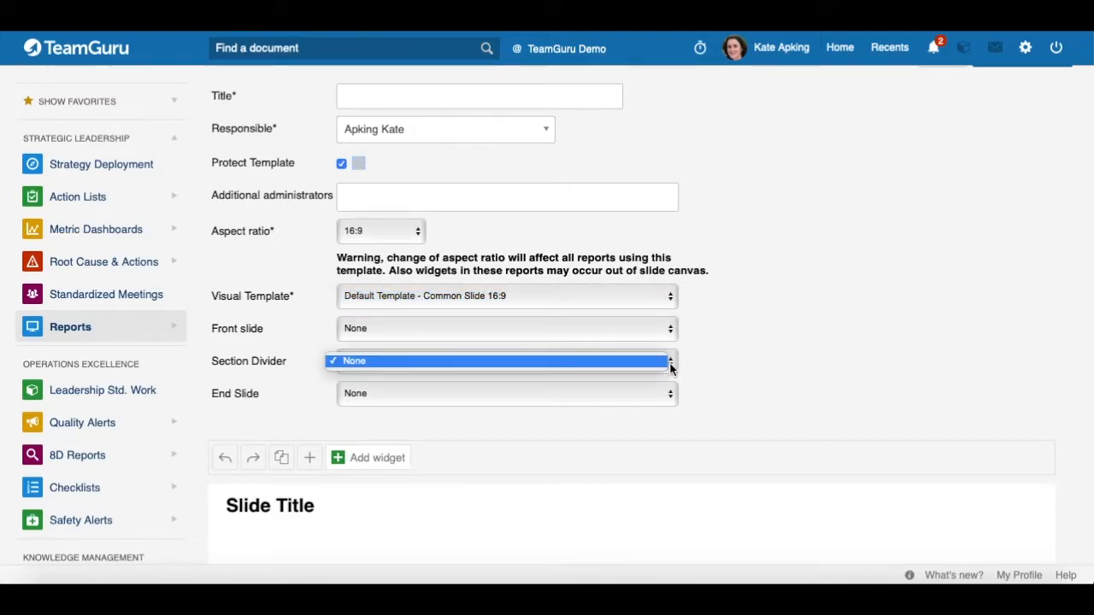
click(737, 357)
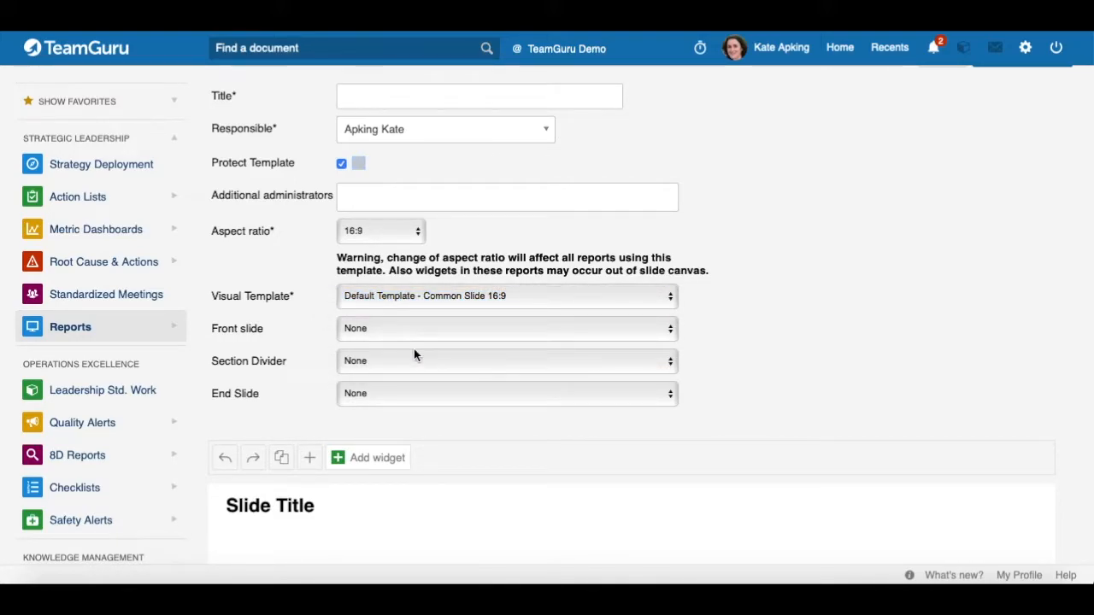
Step: Look over the new template's slide canvas and widget tools, then save the template and return
click(514, 504)
scroll(514, 499, down, 4)
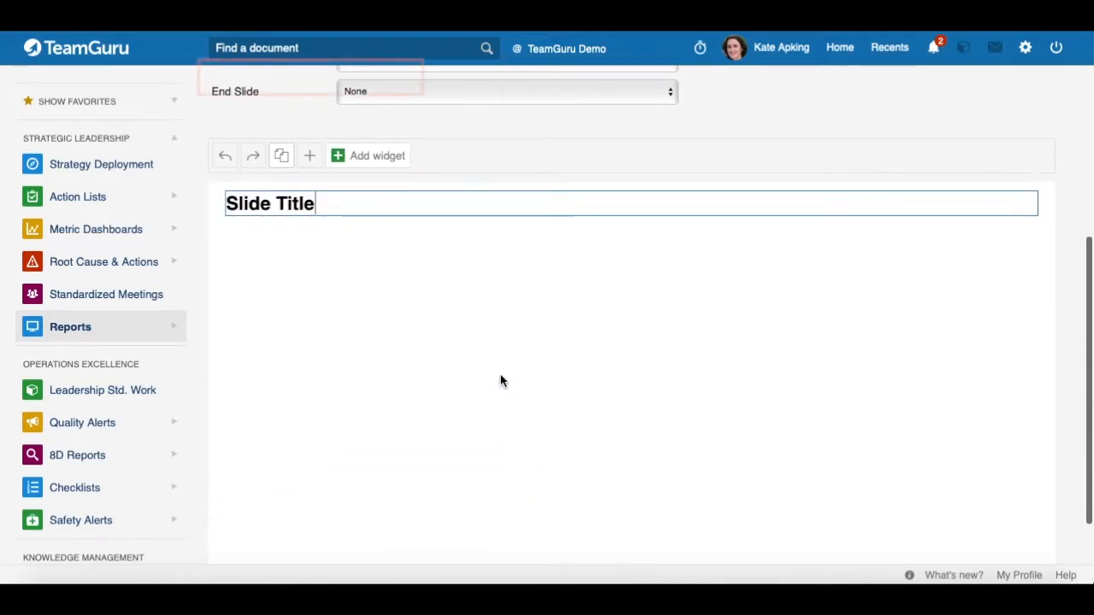
scroll(500, 380, down, 2)
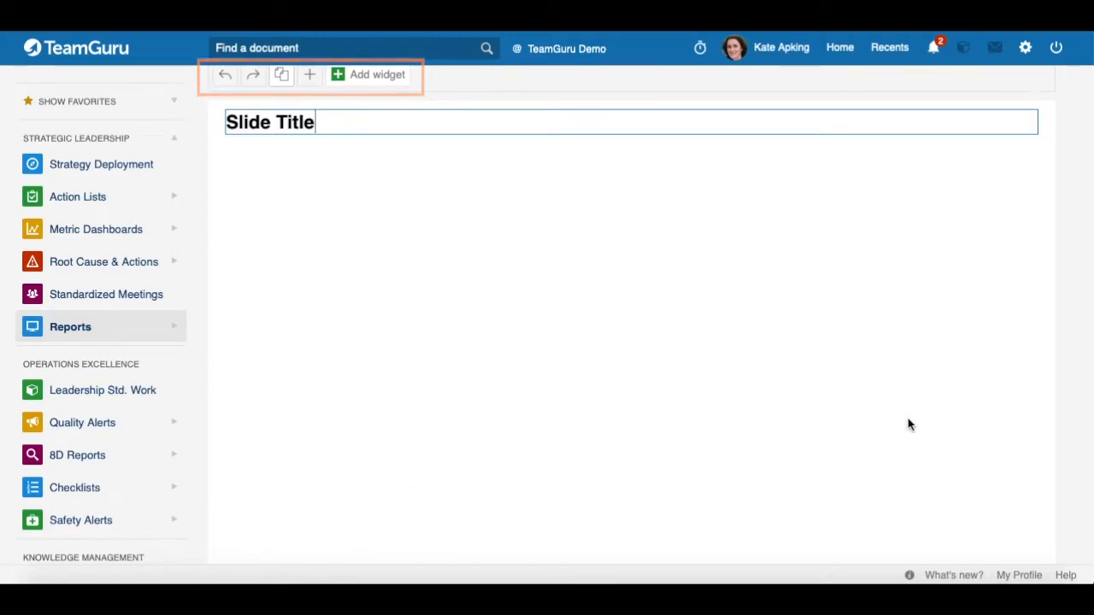
scroll(907, 419, up, 6)
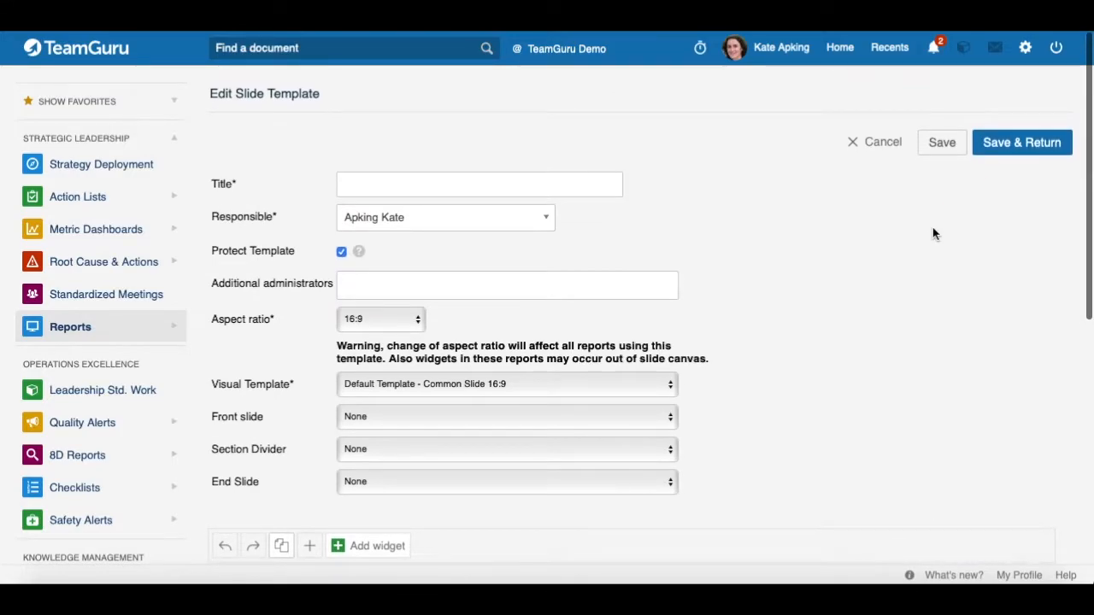
click(1015, 157)
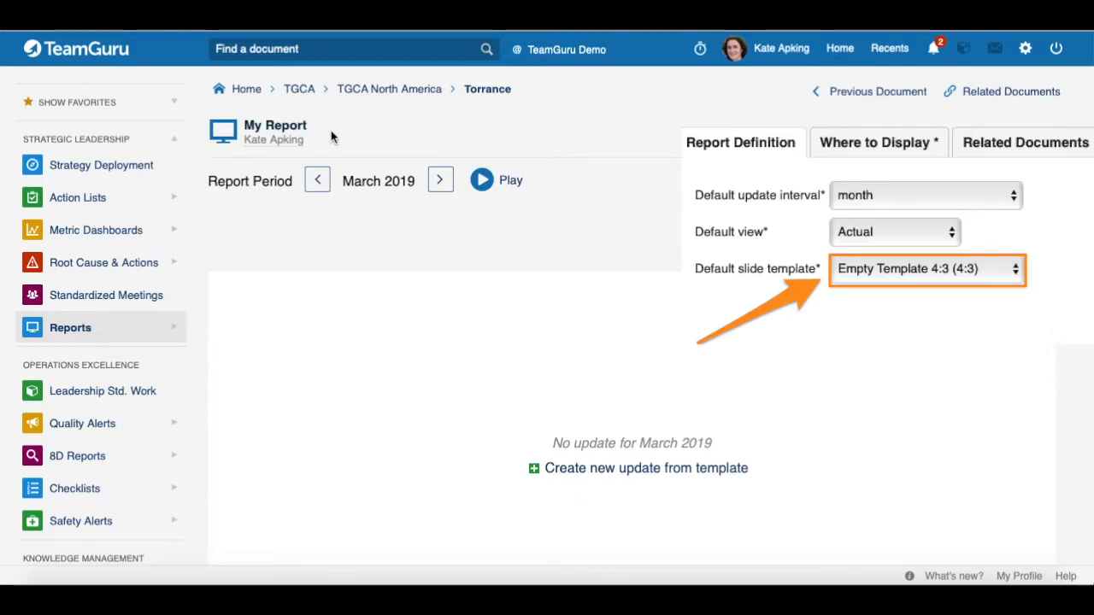
Step: Create a new March 2019 update from the template in My Report
scroll(644, 253, down, 1)
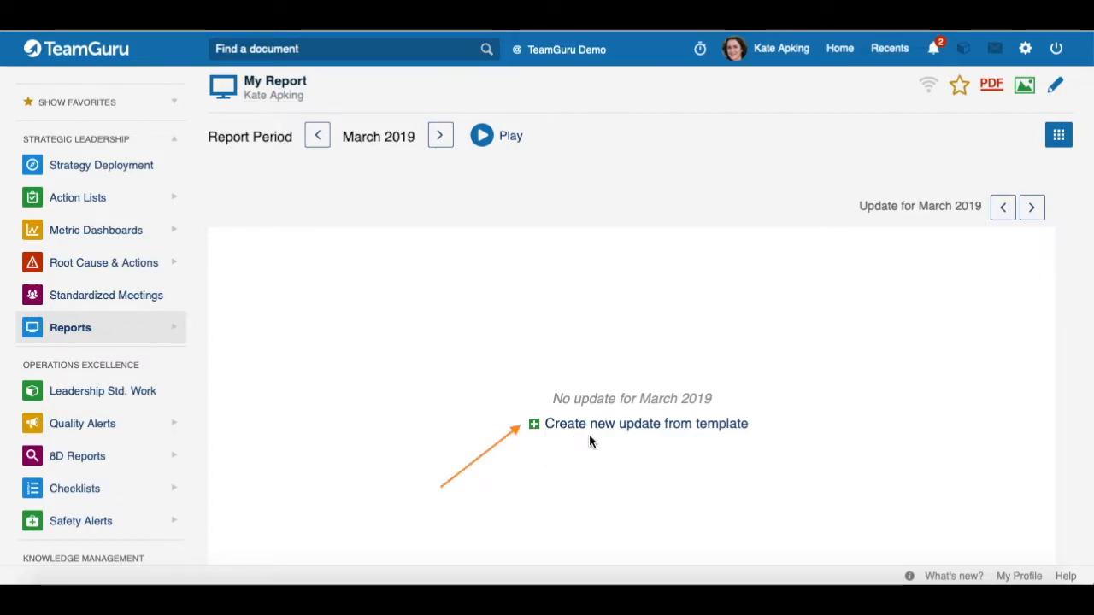
click(539, 423)
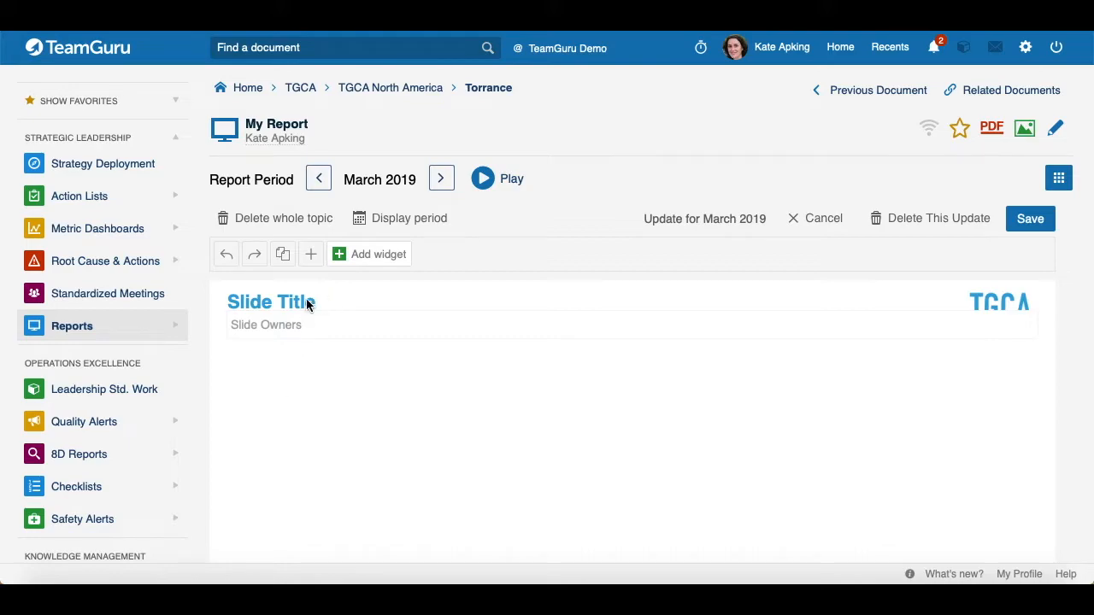
Step: Replace the slide title with "My report" and assign the report leader's teamguru.com account as slide owner
click(320, 301)
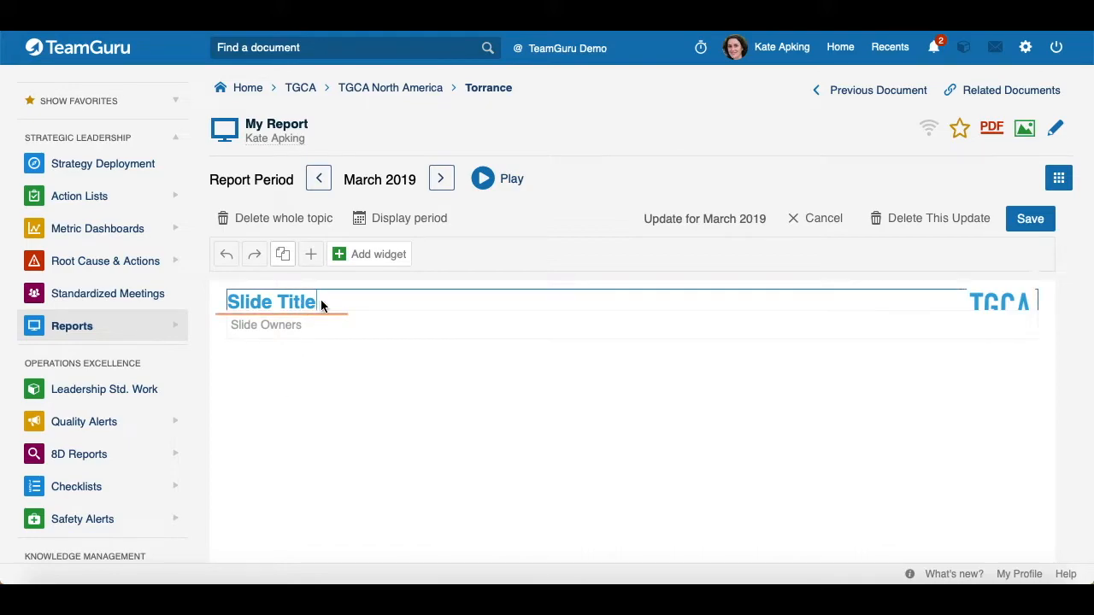
drag(320, 301, 200, 297)
text(My report)
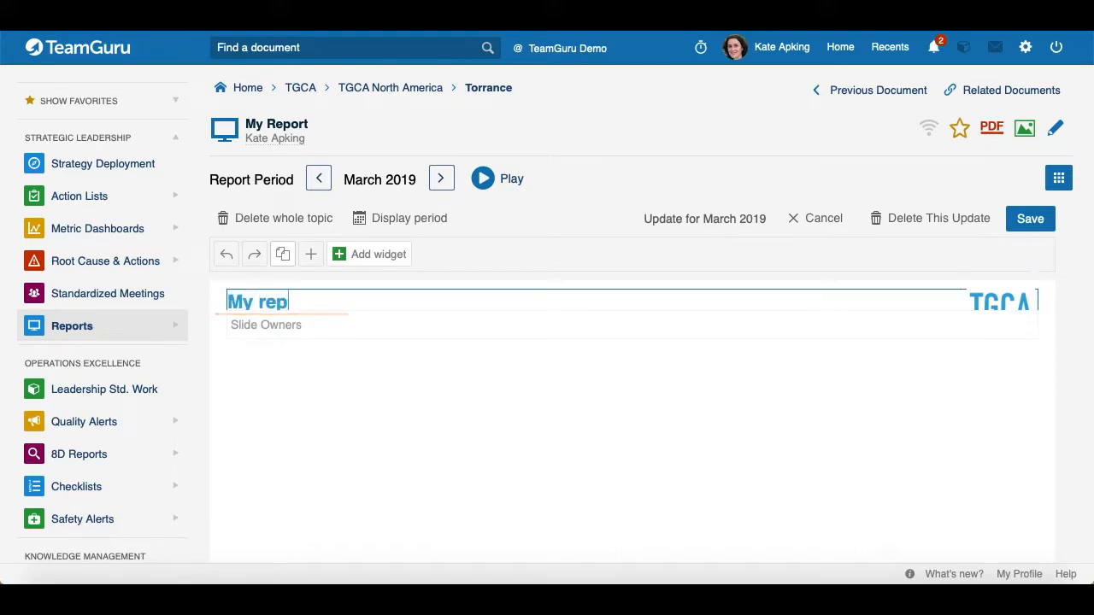
click(311, 325)
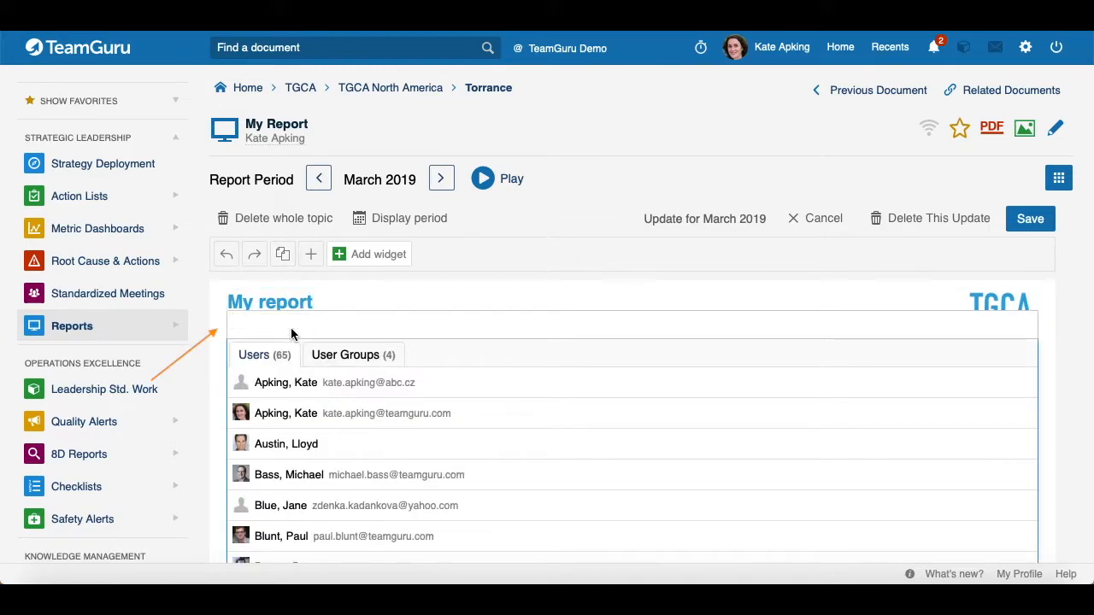
click(266, 414)
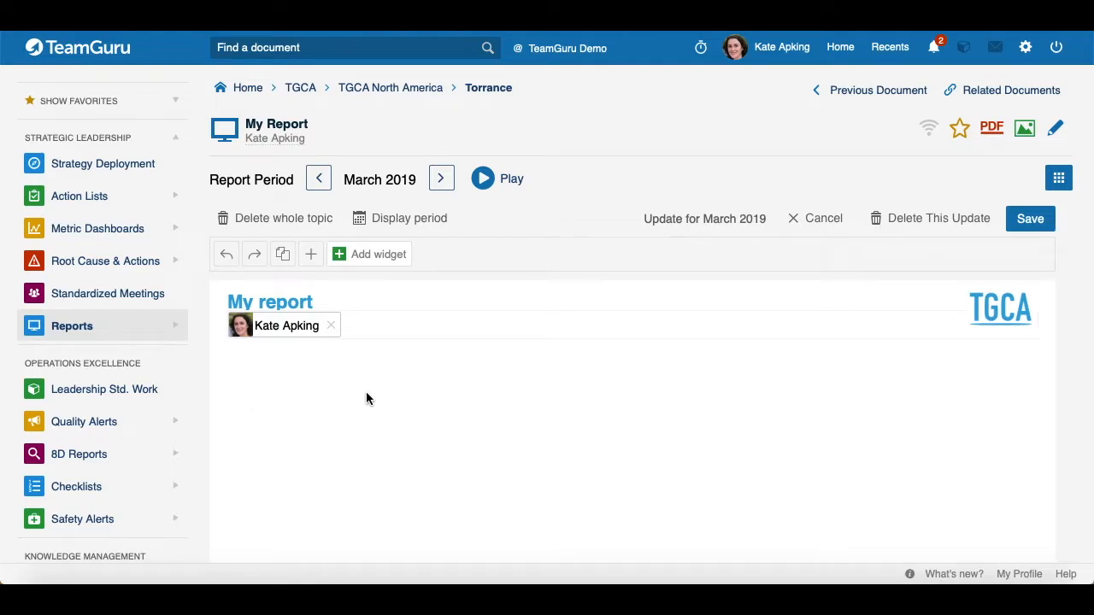
Step: Review the available widget types, then add a Text widget to the slide and enter "Abskdjkjdkljd" in it
click(339, 258)
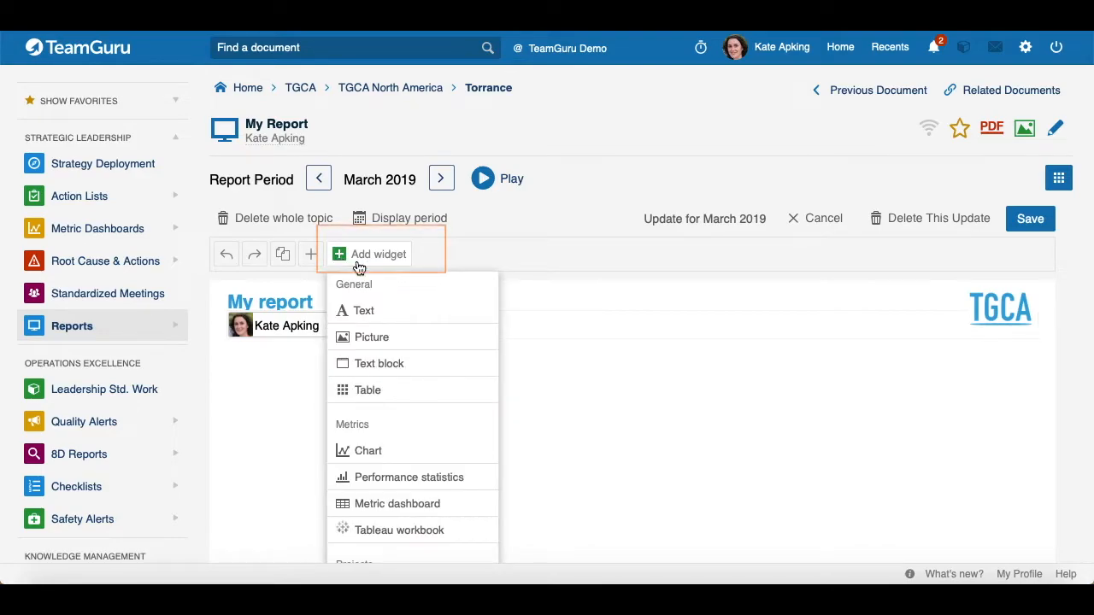
scroll(413, 295, down, 3)
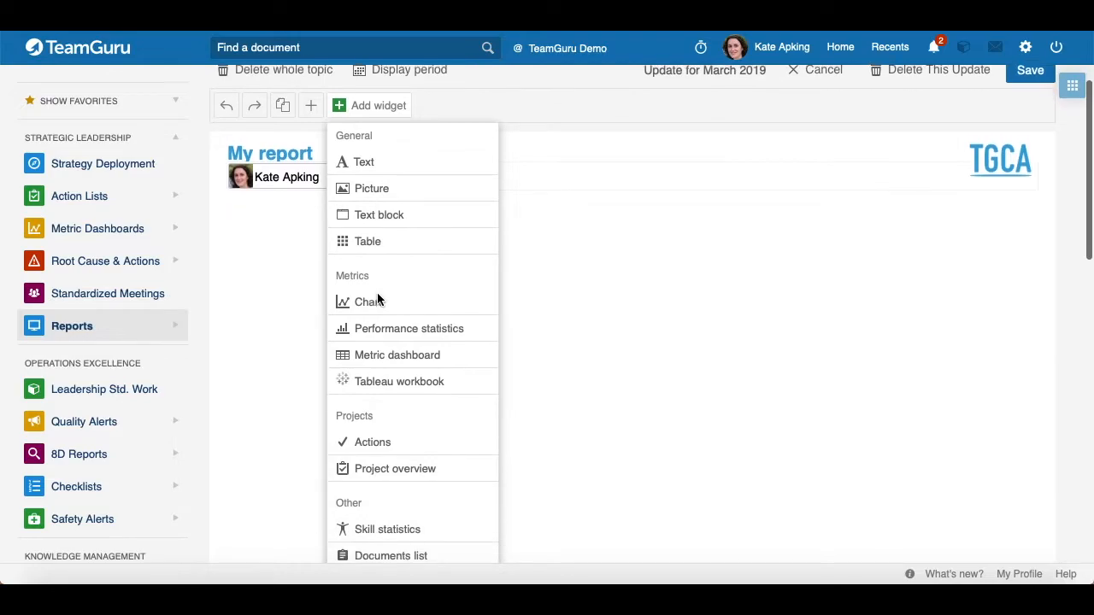
scroll(378, 299, down, 3)
scroll(378, 300, up, 5)
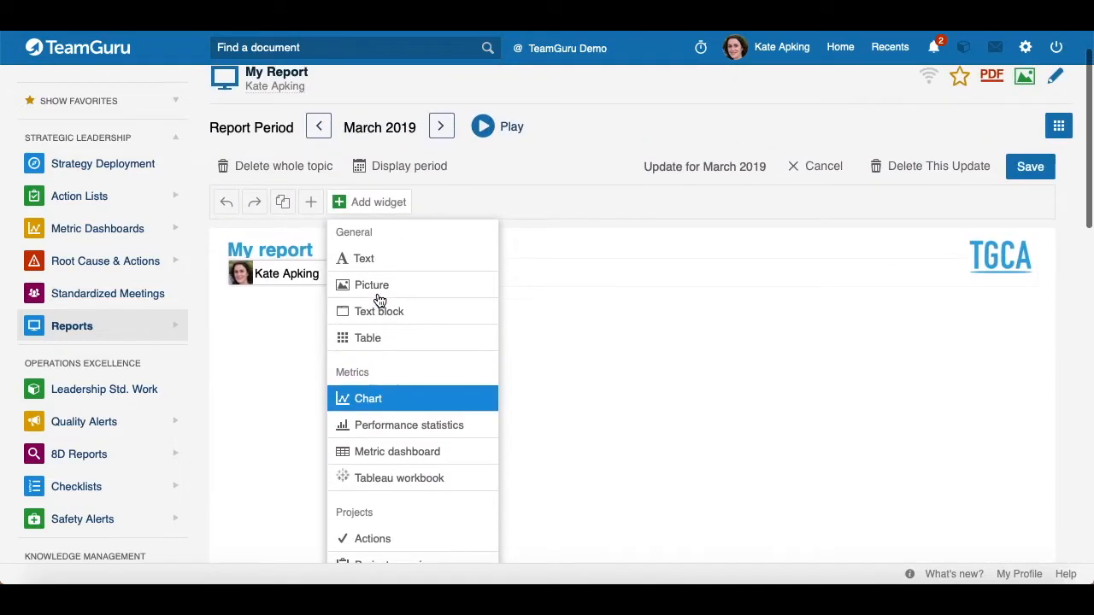
scroll(378, 299, up, 1)
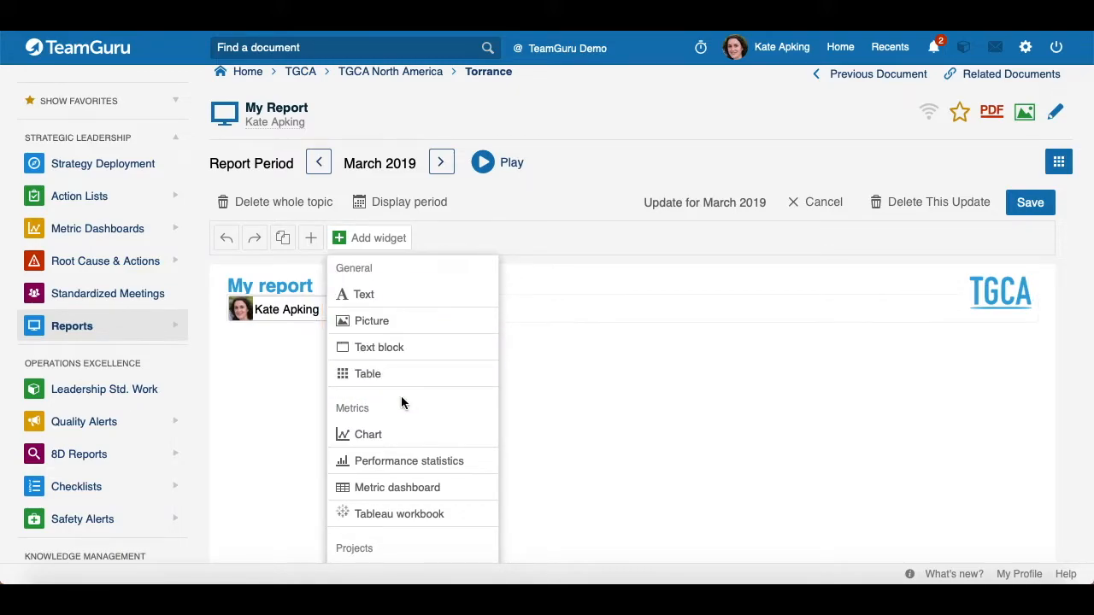
scroll(401, 396, down, 5)
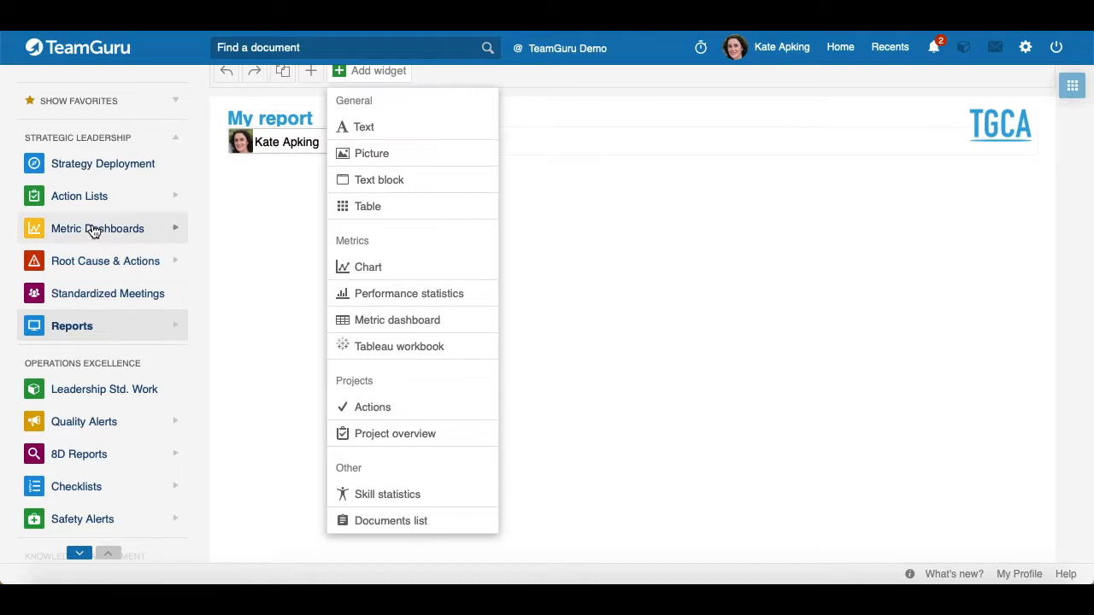
scroll(398, 321, up, 4)
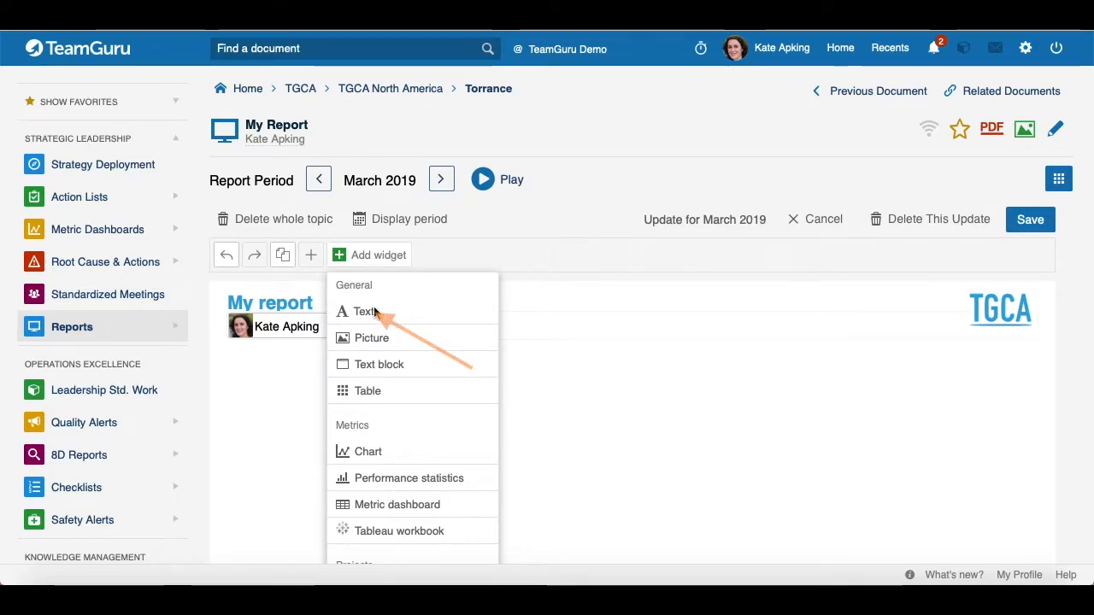
click(368, 314)
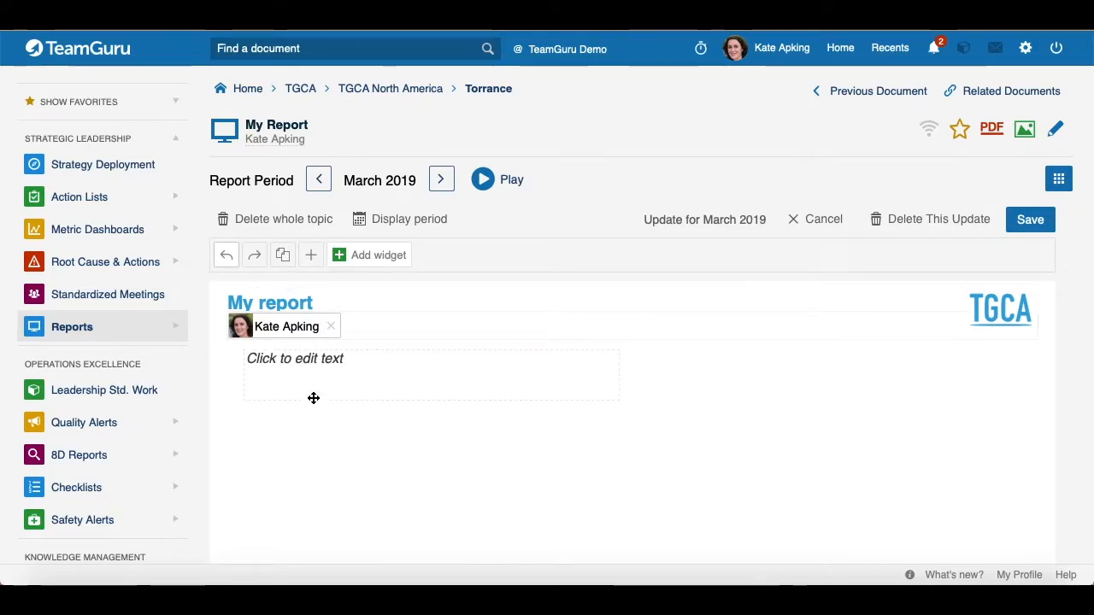
click(279, 364)
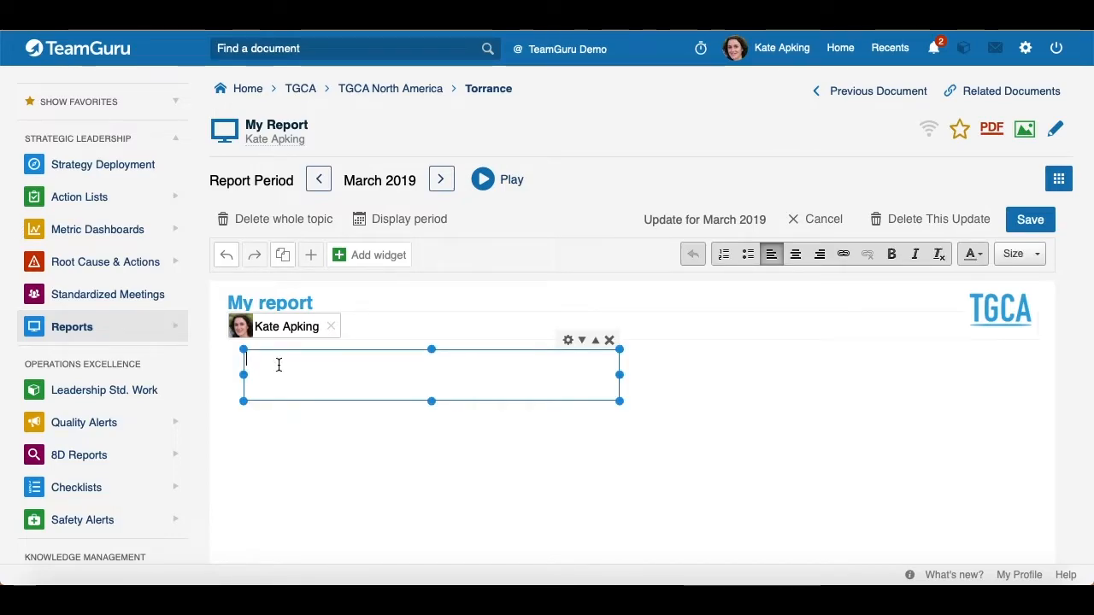
text(Abskdjkjdkljd)
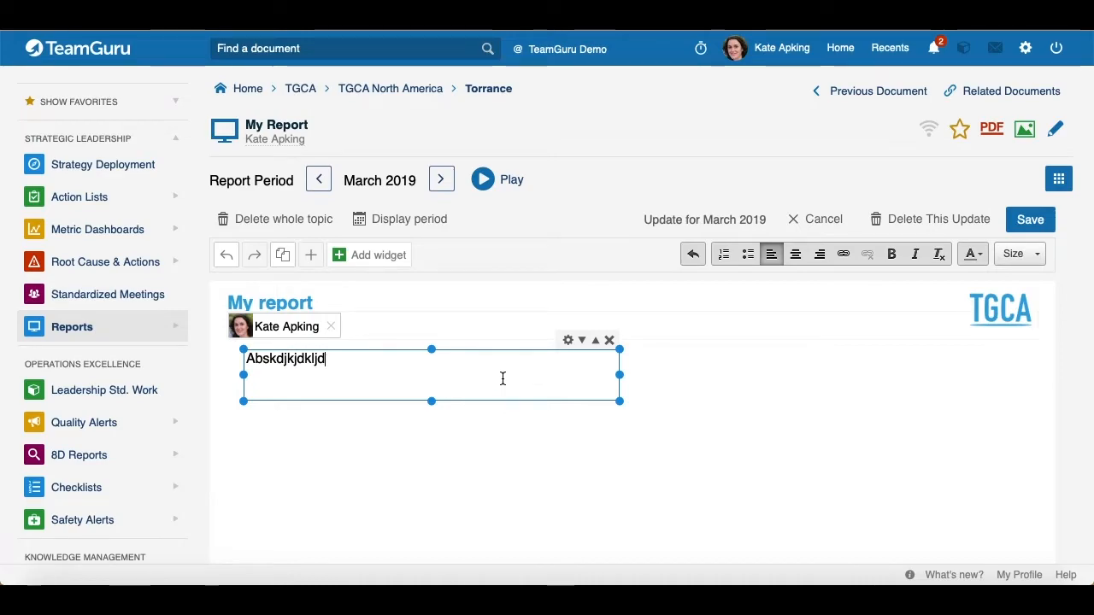
Step: Stretch the text widget to a height of about 70 px and give it an orange background color
mouse_move(620, 375)
mouse_down()
mouse_move(965, 385)
mouse_move(620, 376)
mouse_up()
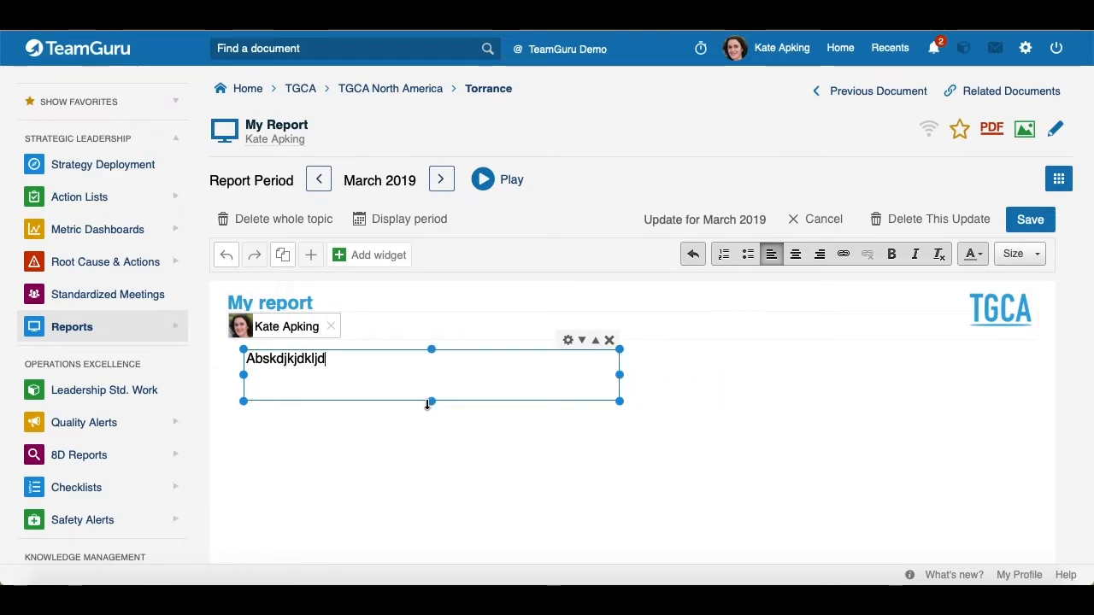
mouse_move(431, 402)
mouse_down()
mouse_move(430, 474)
mouse_move(431, 408)
mouse_up()
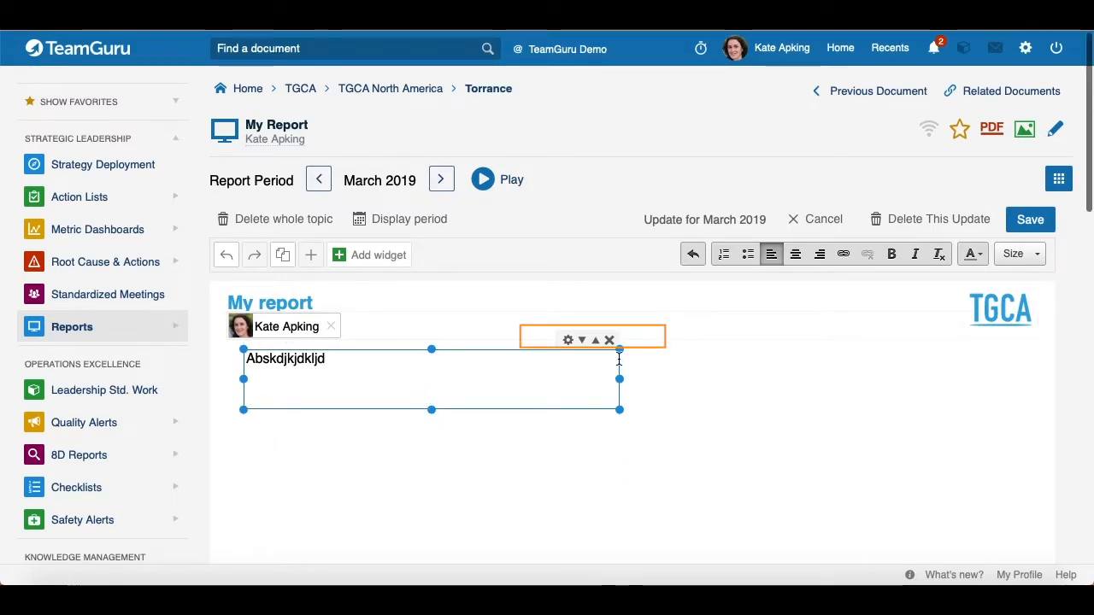
click(568, 340)
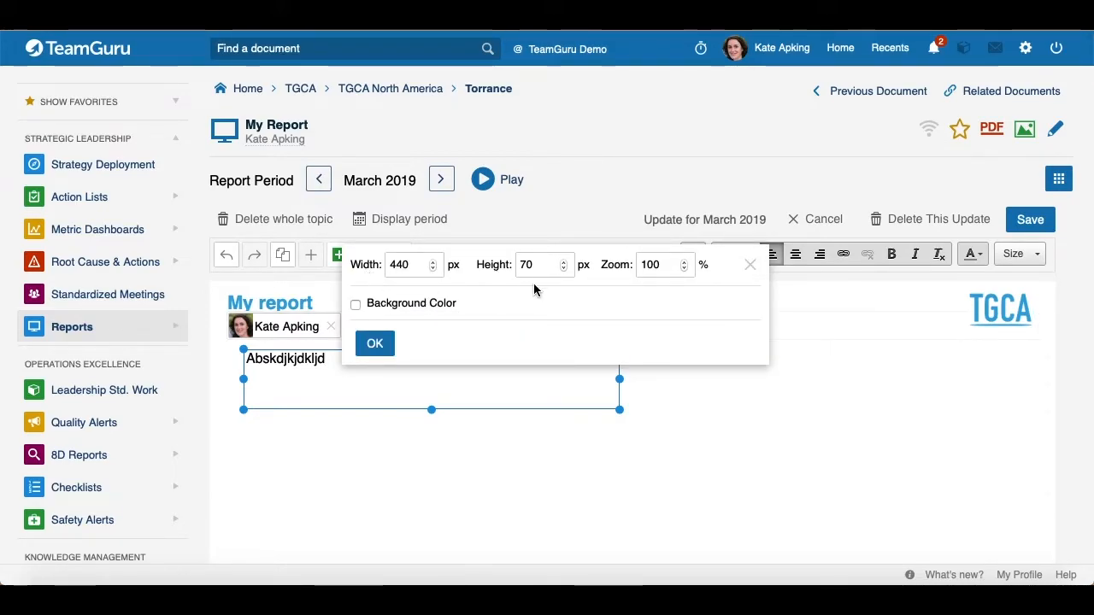
click(357, 304)
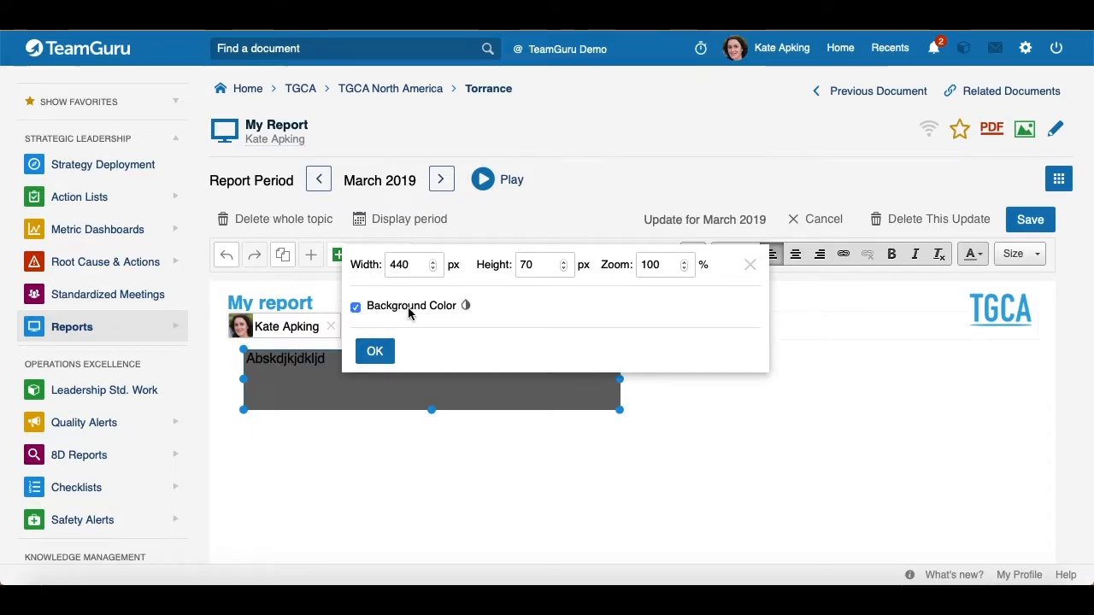
click(467, 307)
click(596, 309)
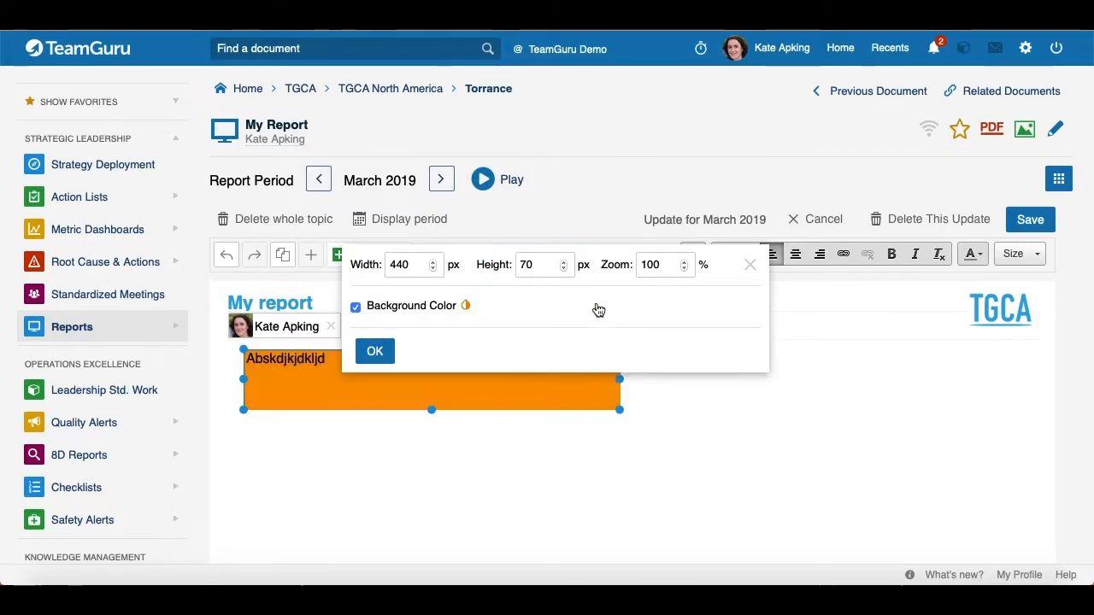
click(374, 353)
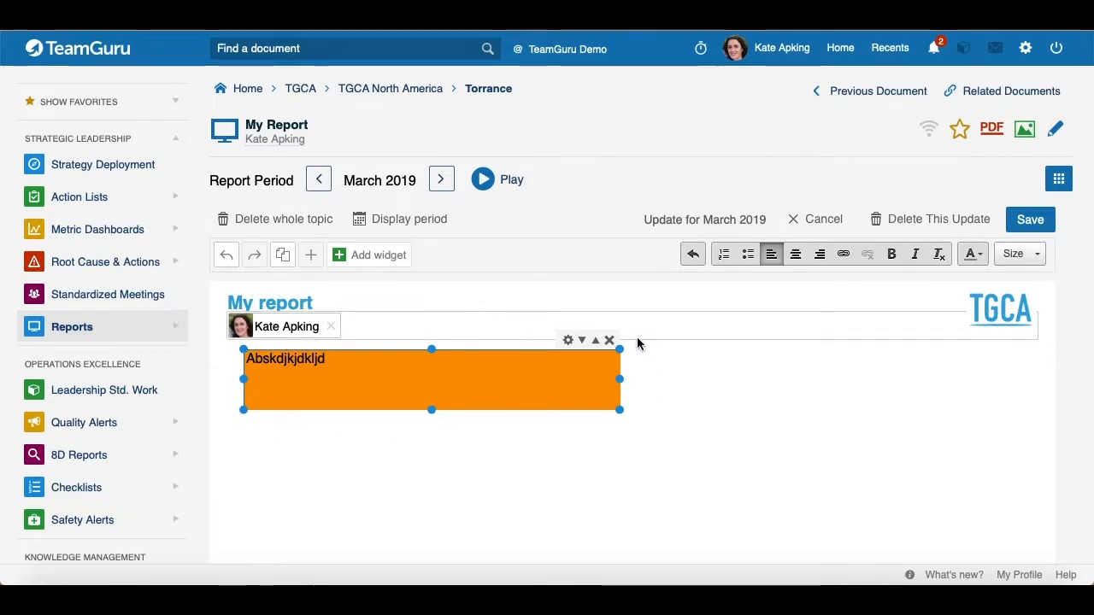
Step: Add a Picture widget to the slide using TeamGuru picture.png from the Desktop folder
click(399, 459)
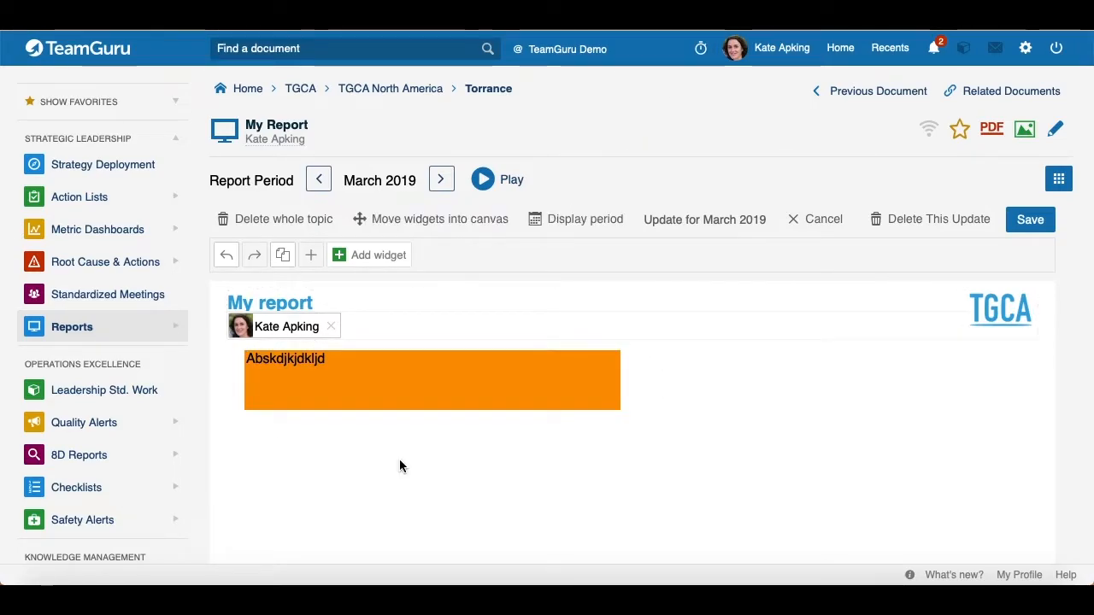
click(349, 256)
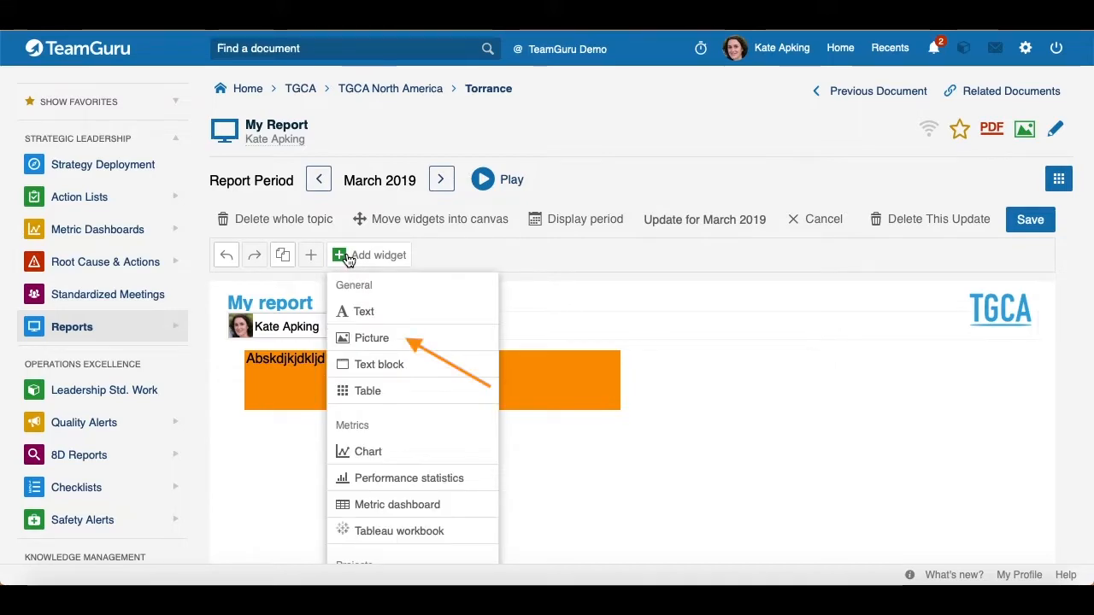
click(396, 339)
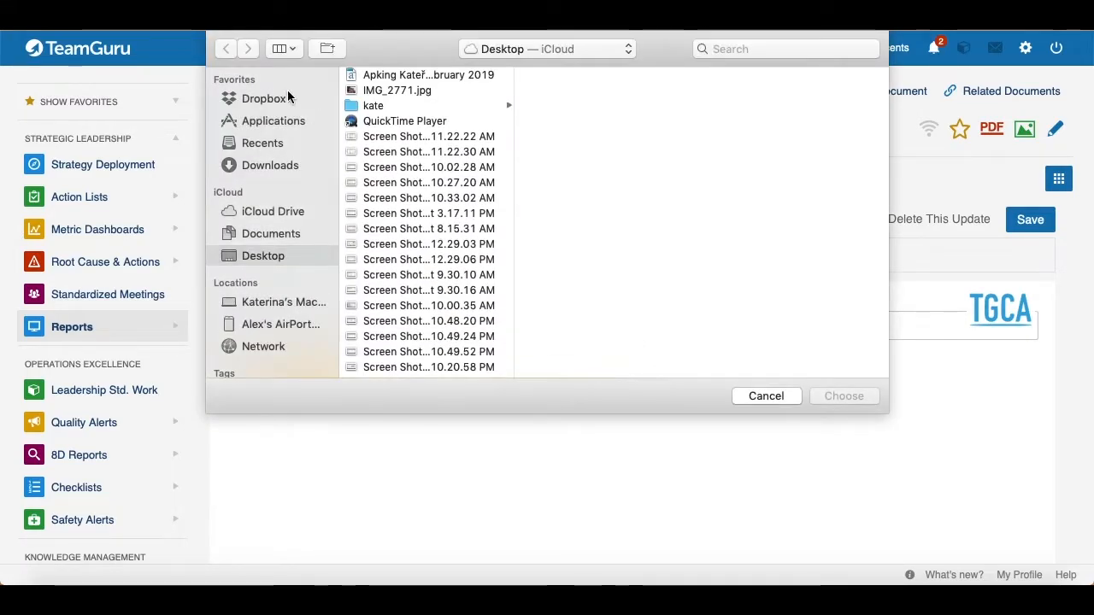
scroll(415, 234, down, 5)
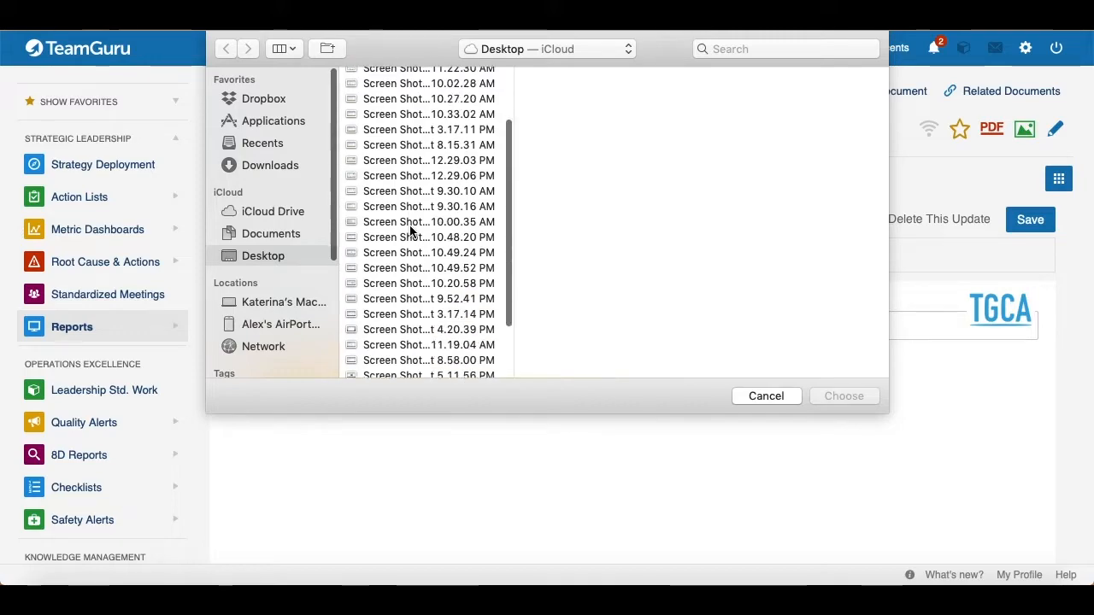
click(419, 367)
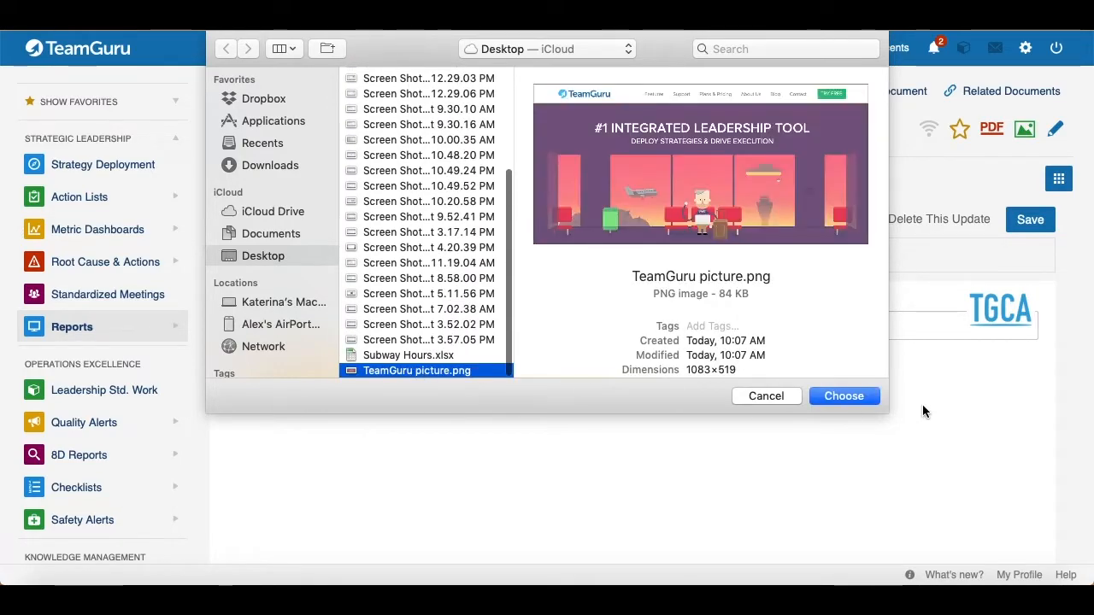
click(865, 397)
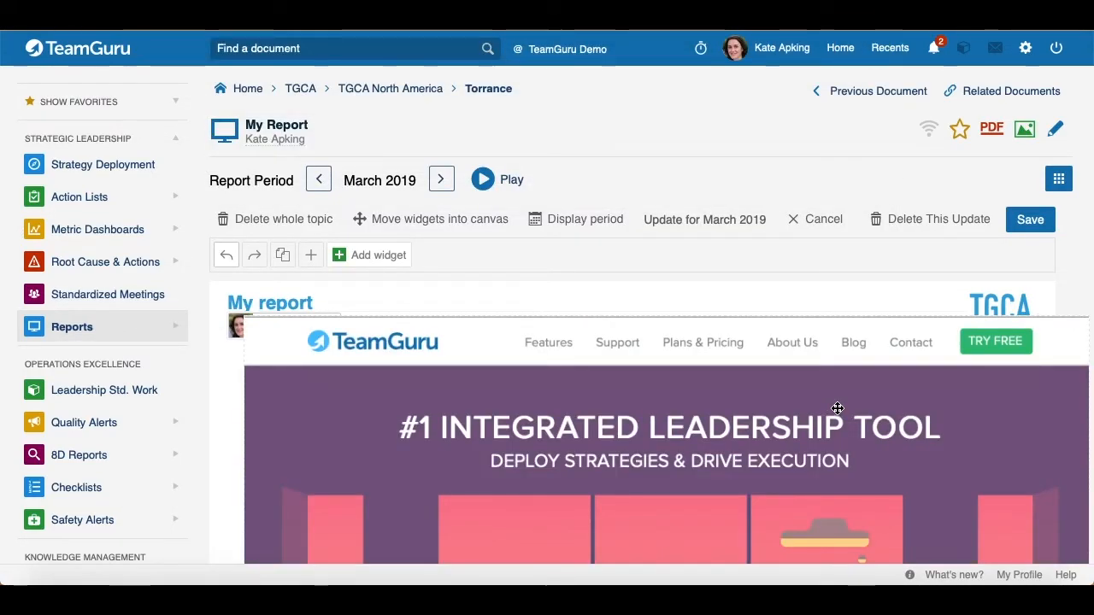
Step: Shrink the picture to about 530 by 255 px and place it just below the orange text widget
click(834, 318)
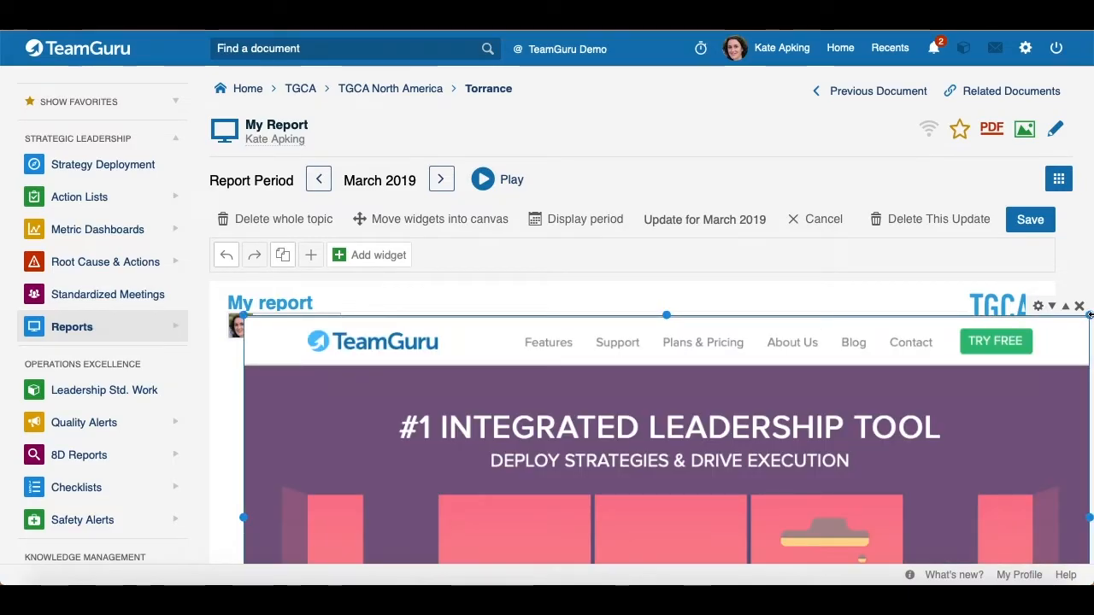
drag(1089, 317, 345, 507)
scroll(367, 495, down, 5)
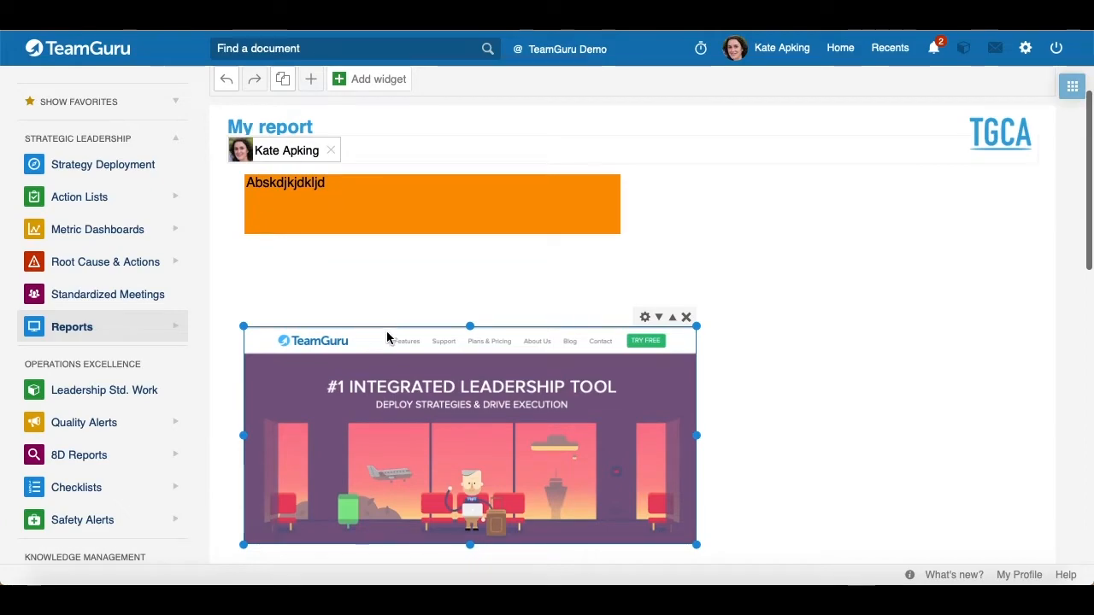
drag(386, 323, 369, 247)
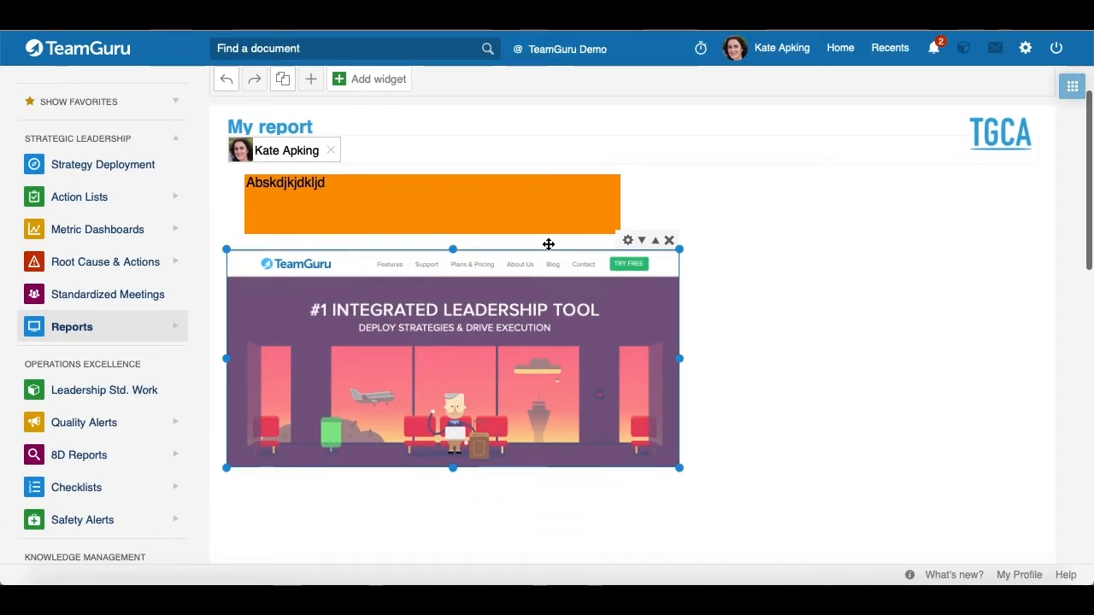
click(628, 241)
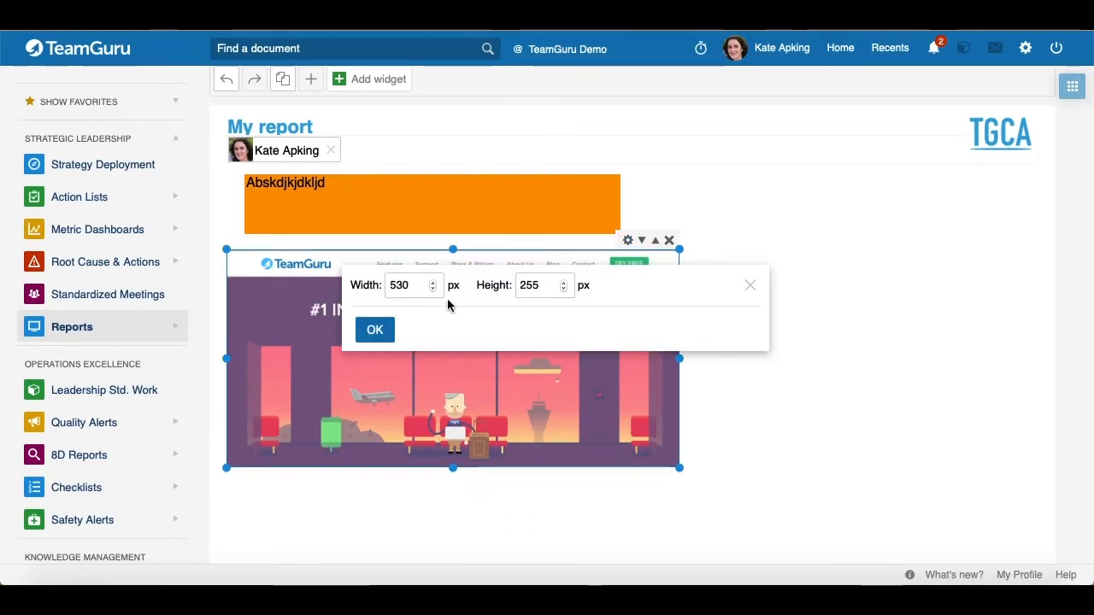
click(375, 329)
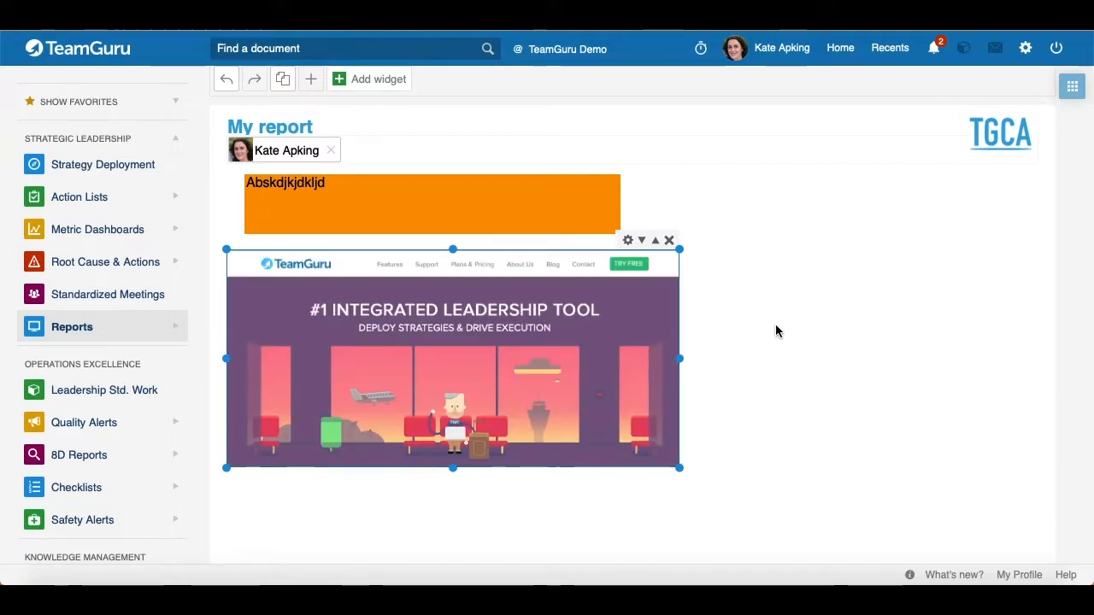
click(775, 330)
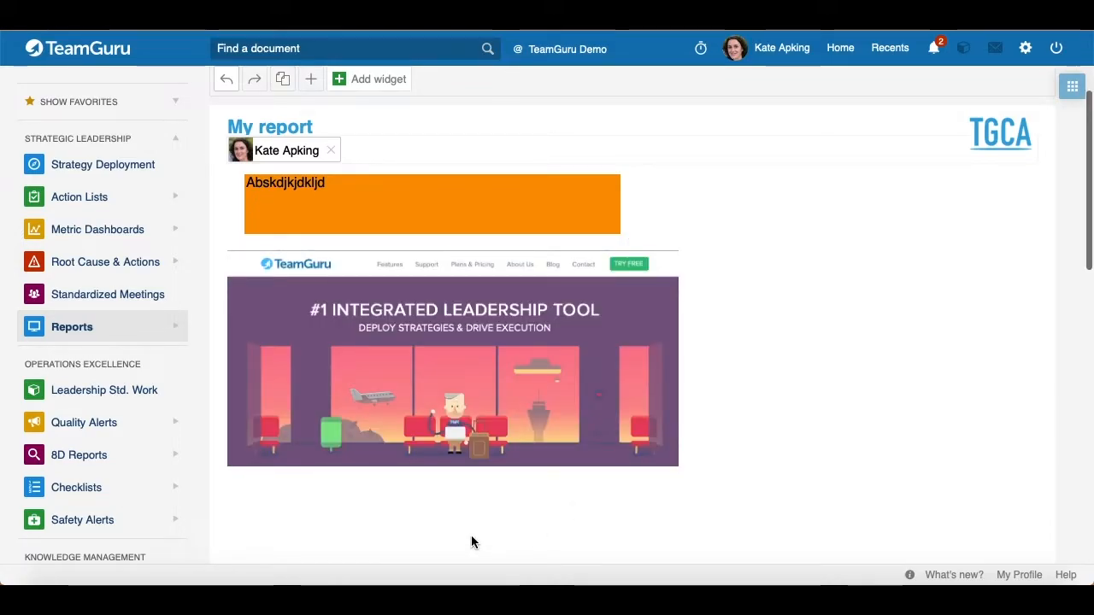
Step: Add a Text block widget with the bullets "12% YOY improvement in Global sales" and "Sales team support of inventory reduction project"
scroll(475, 406, up, 3)
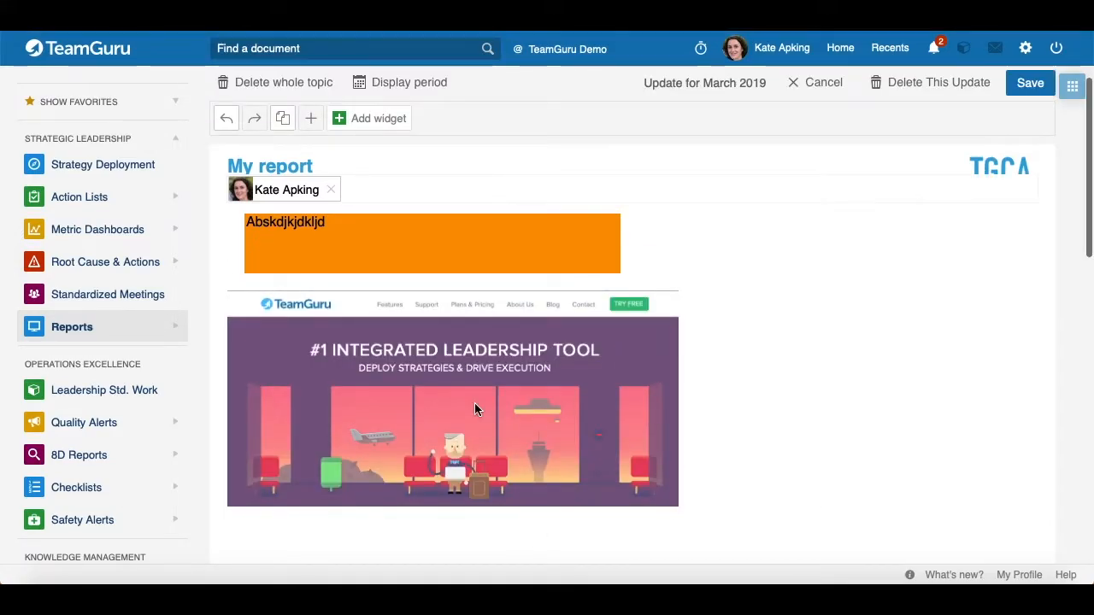
click(354, 147)
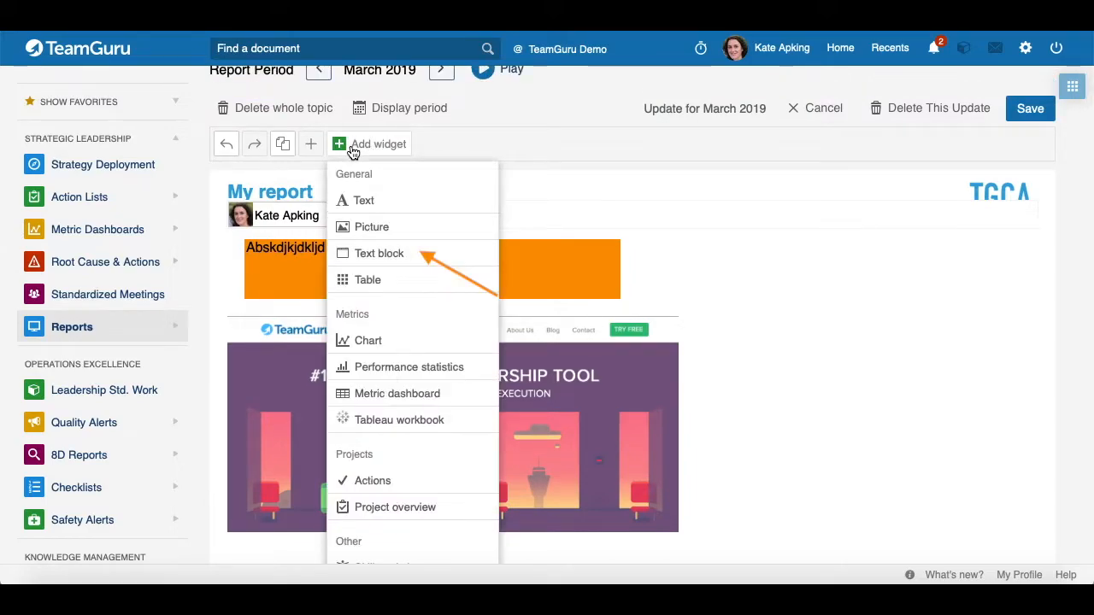
click(385, 254)
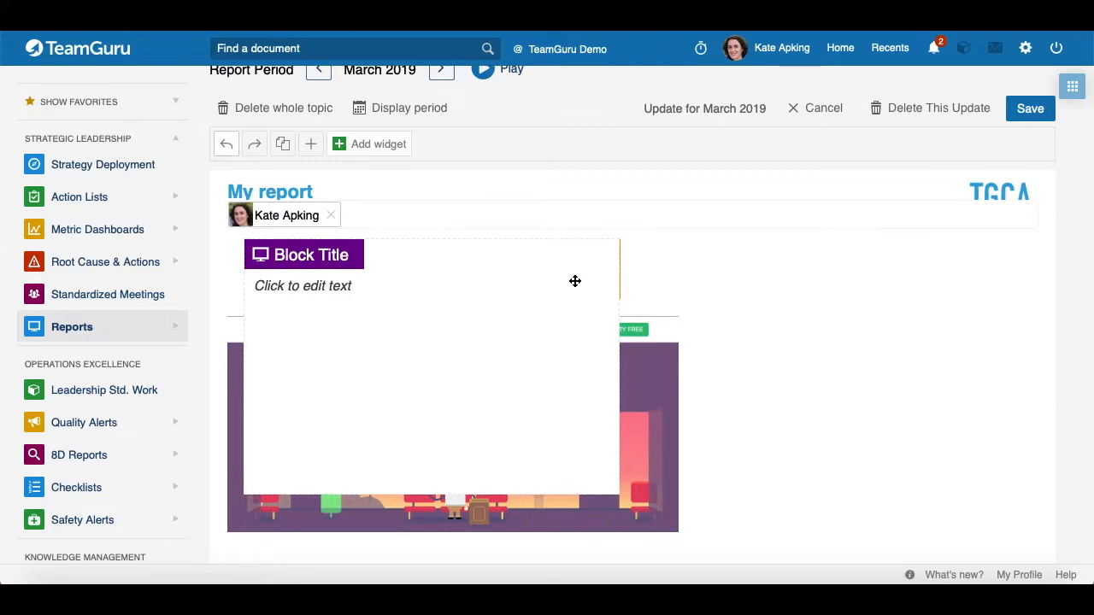
click(281, 293)
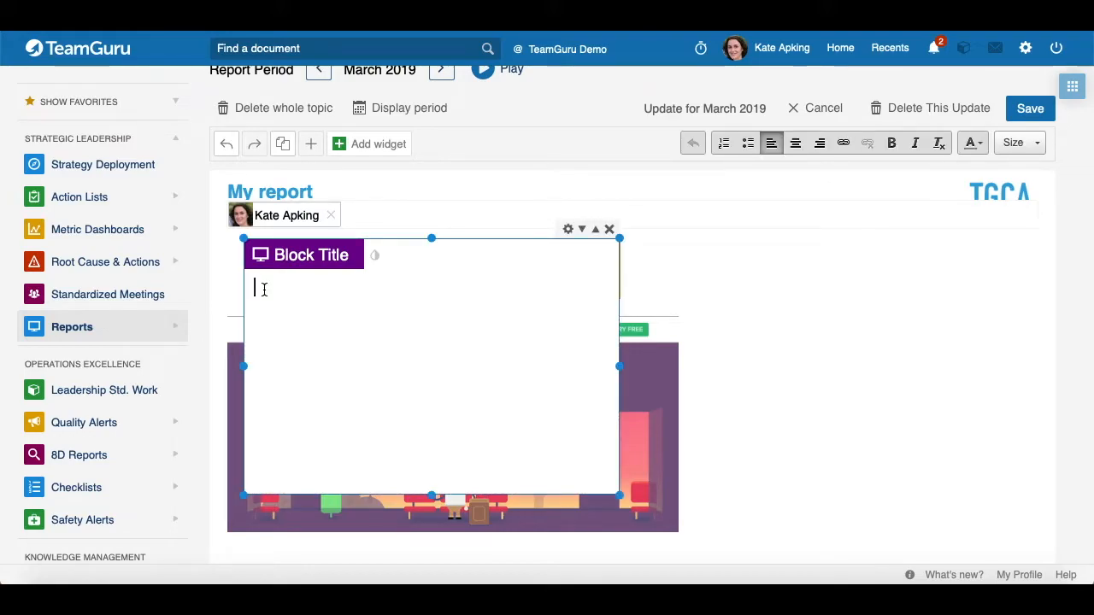
text(12% YOY improvement in Global sales Sales team support of inventory reduction project)
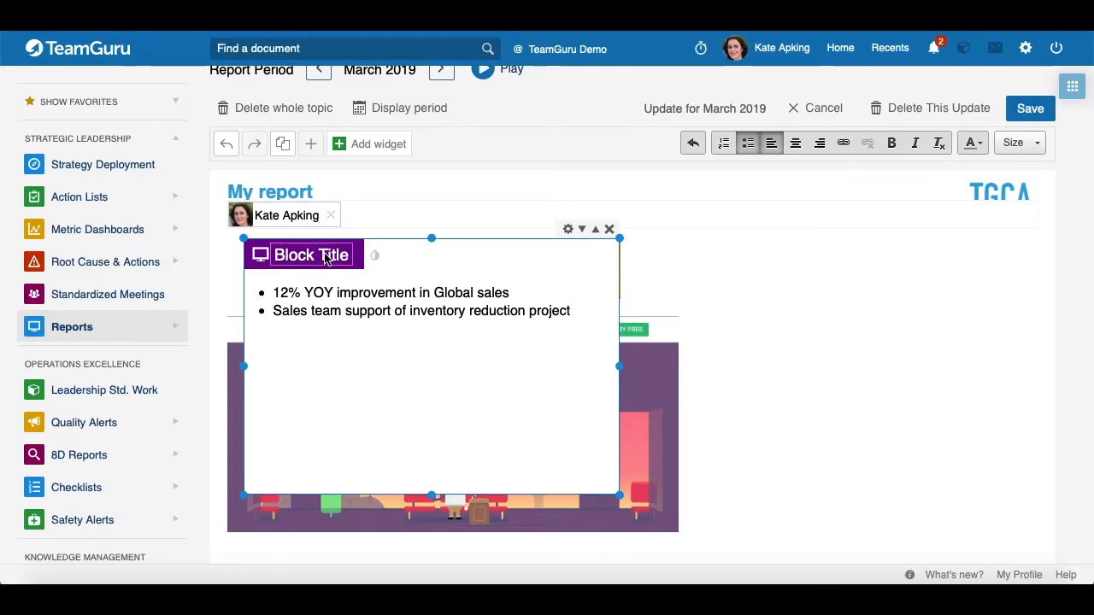
Step: Try the Discussion Points template on the text block, then apply the Highlights template
click(569, 230)
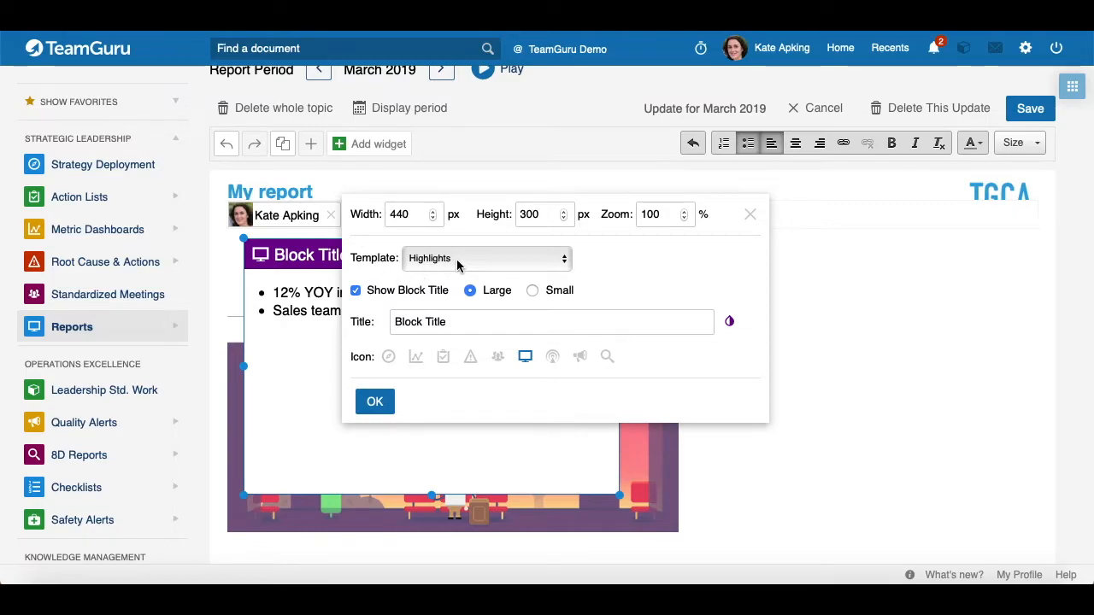
click(427, 258)
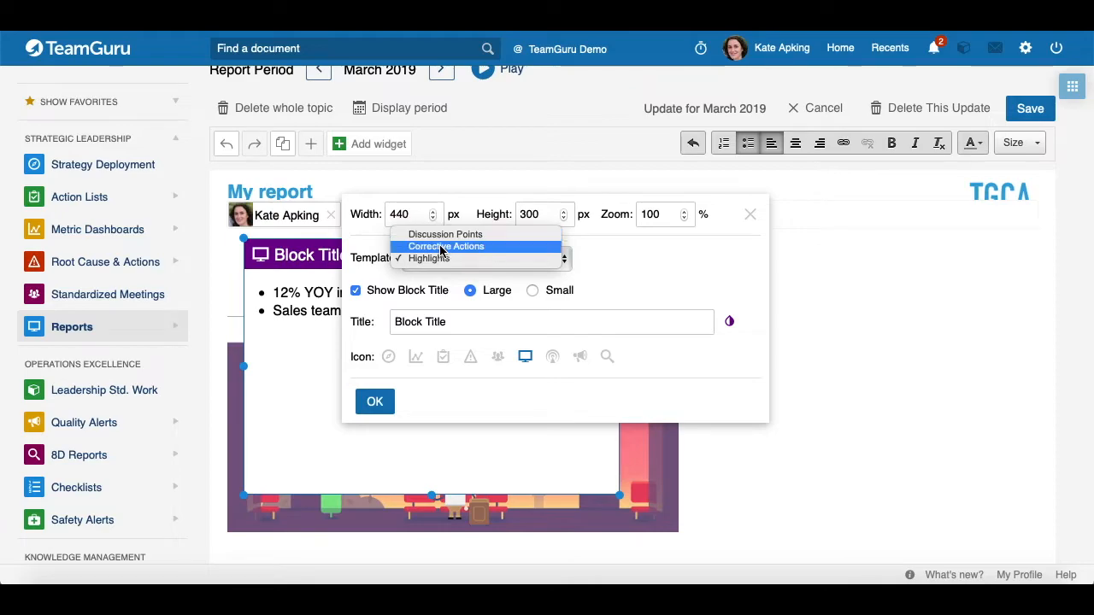
click(431, 235)
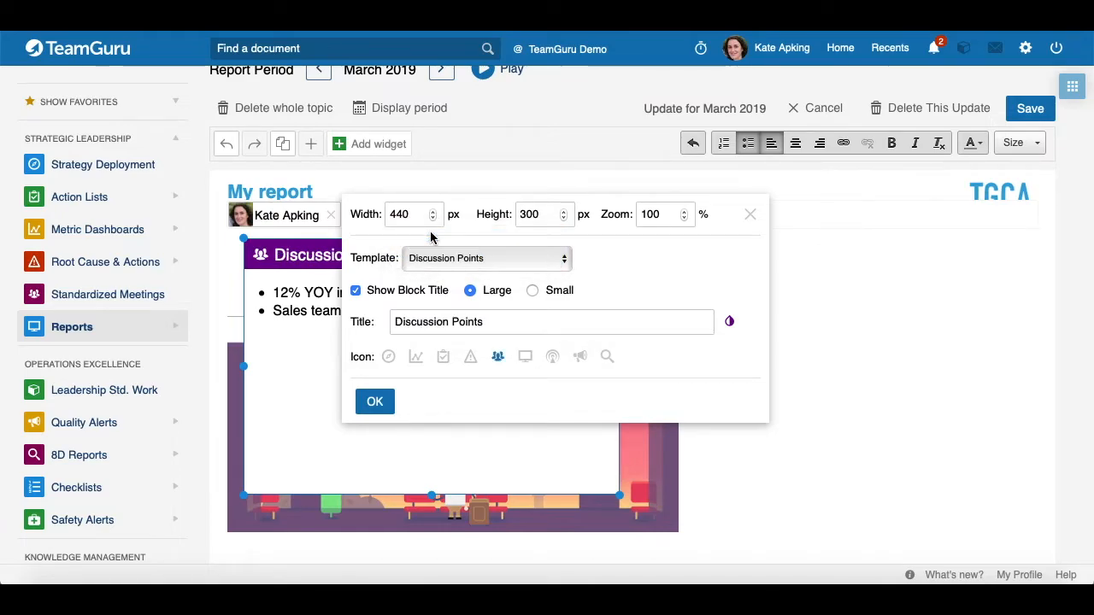
click(449, 258)
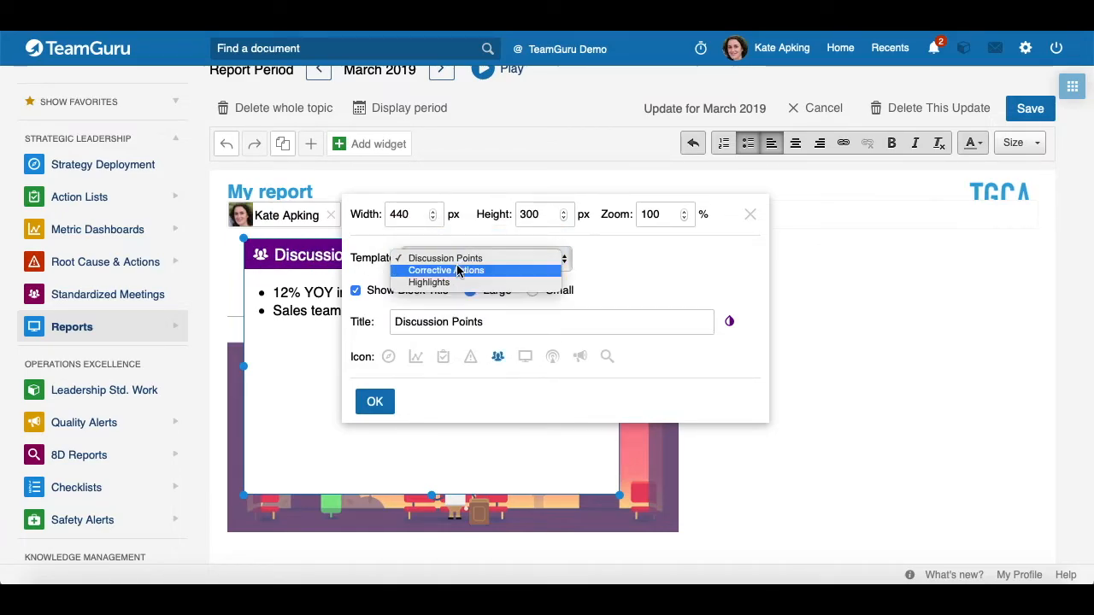
click(439, 283)
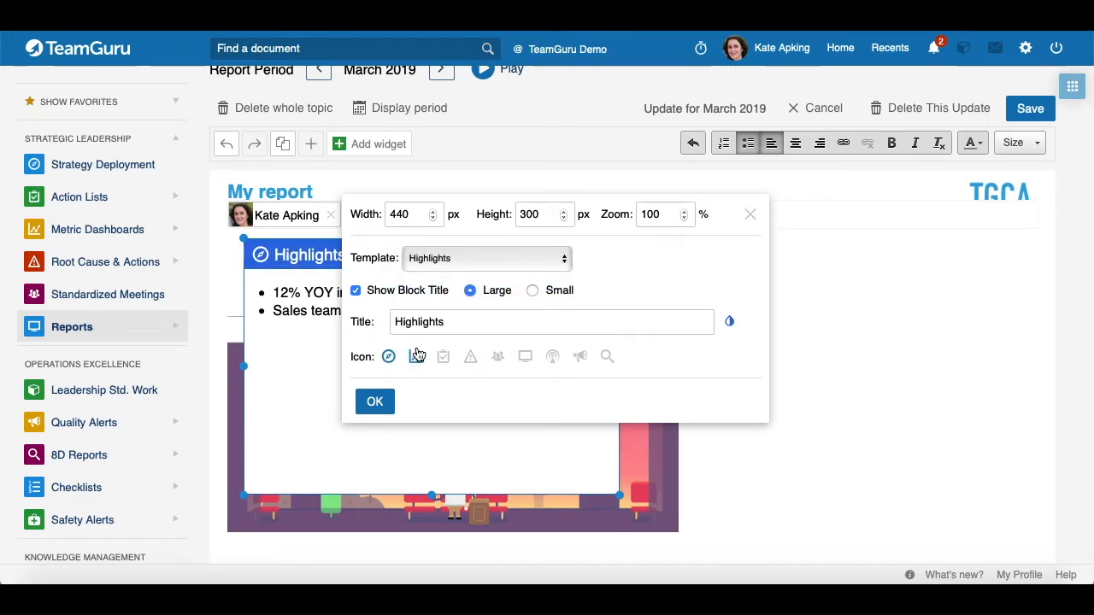
Step: Rename the text block's heading to "Title", color it red and give it the people icon
click(460, 327)
drag(458, 325, 374, 321)
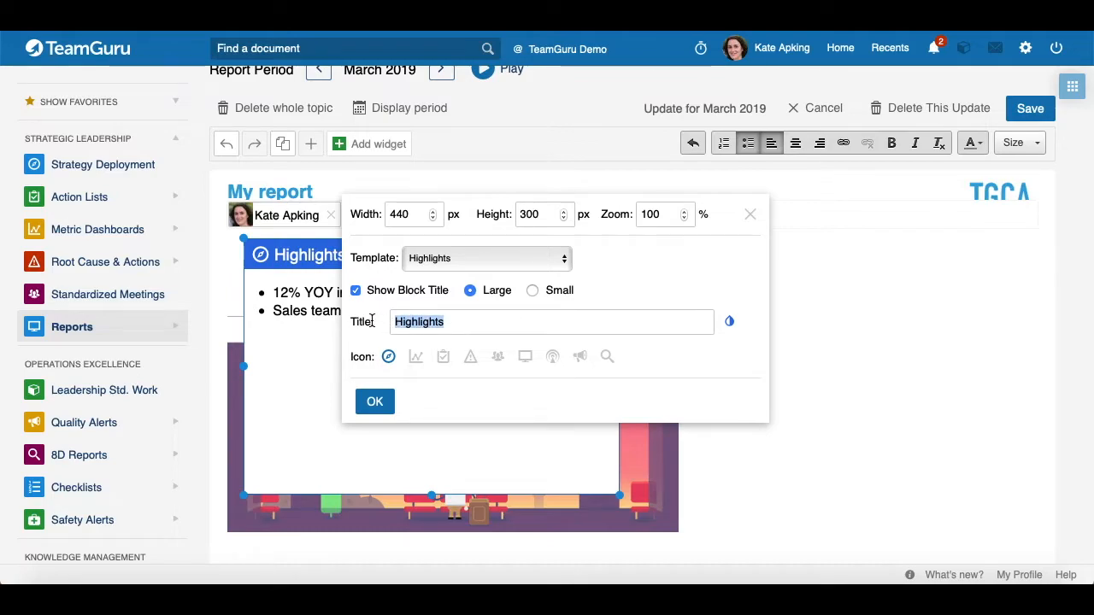
text(Title)
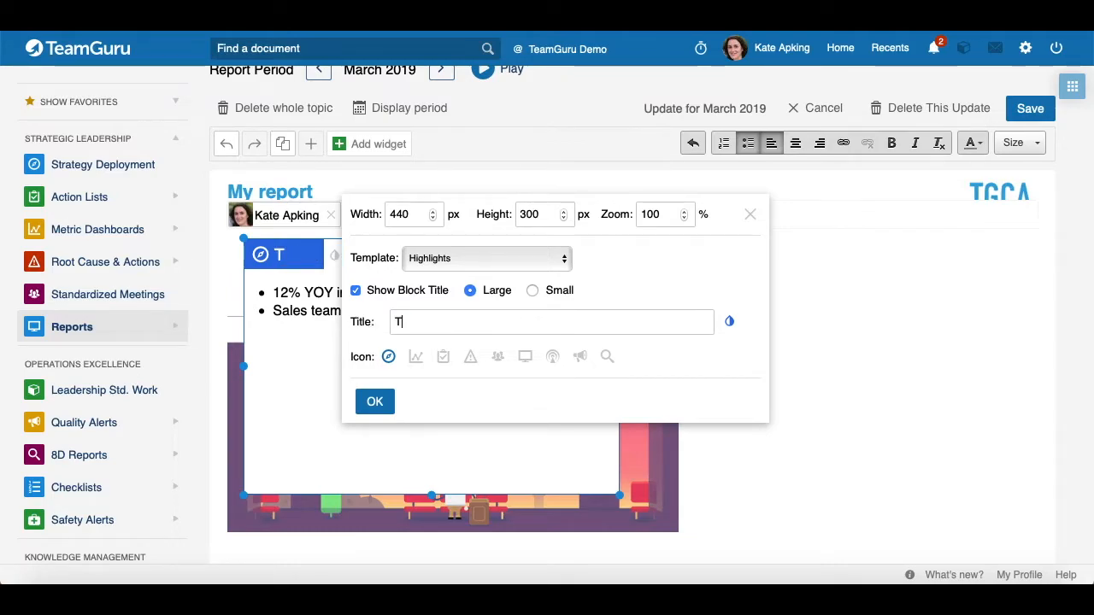
click(730, 323)
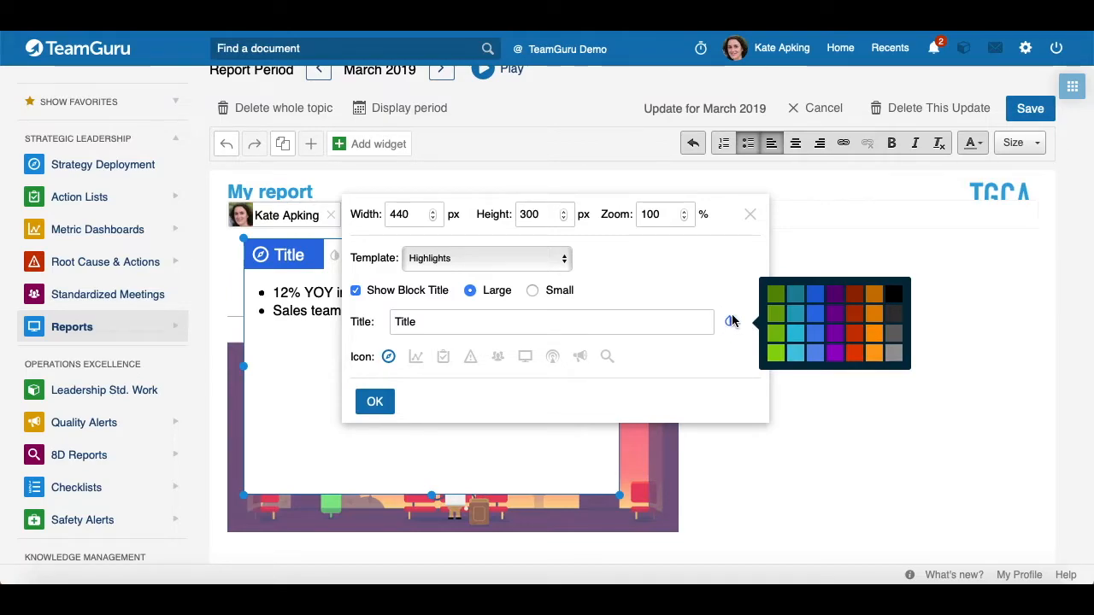
click(853, 353)
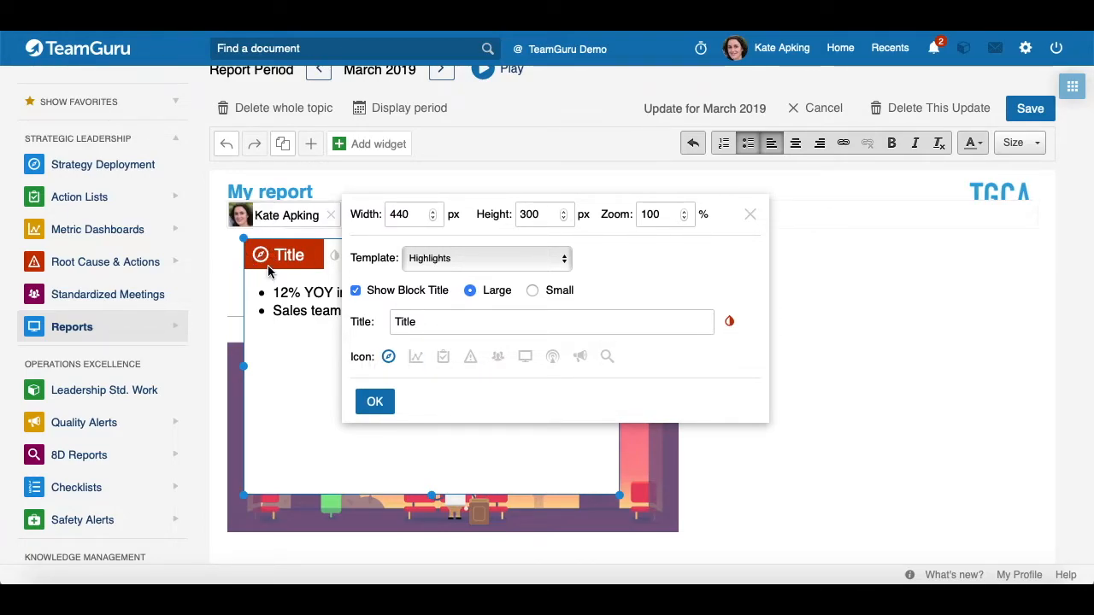
click(499, 359)
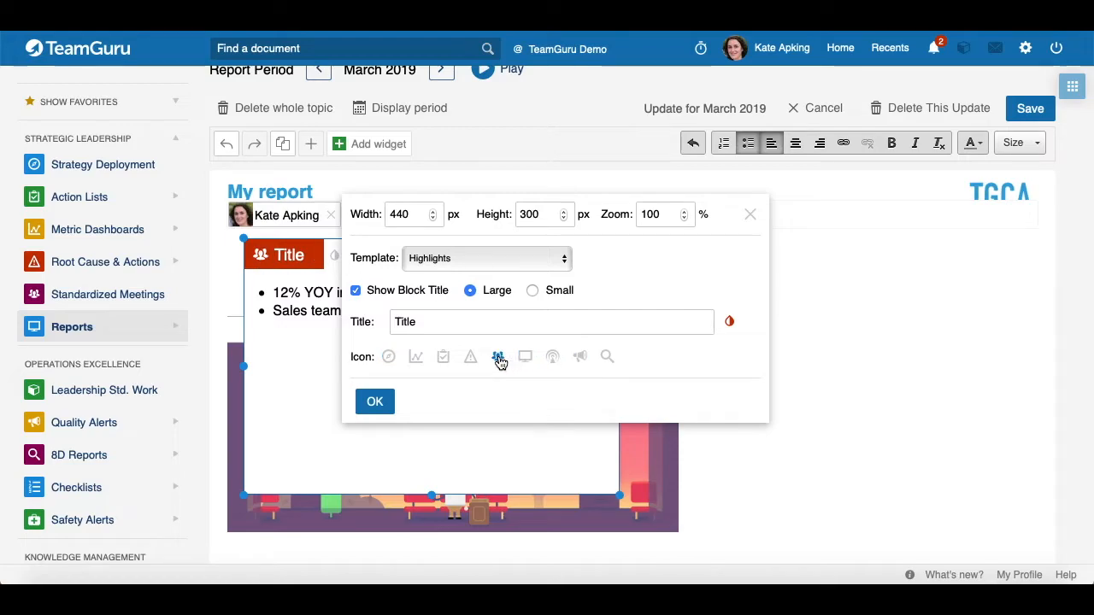
Step: Try hiding the block title and using the small title size, restoring the visible, large title
click(357, 291)
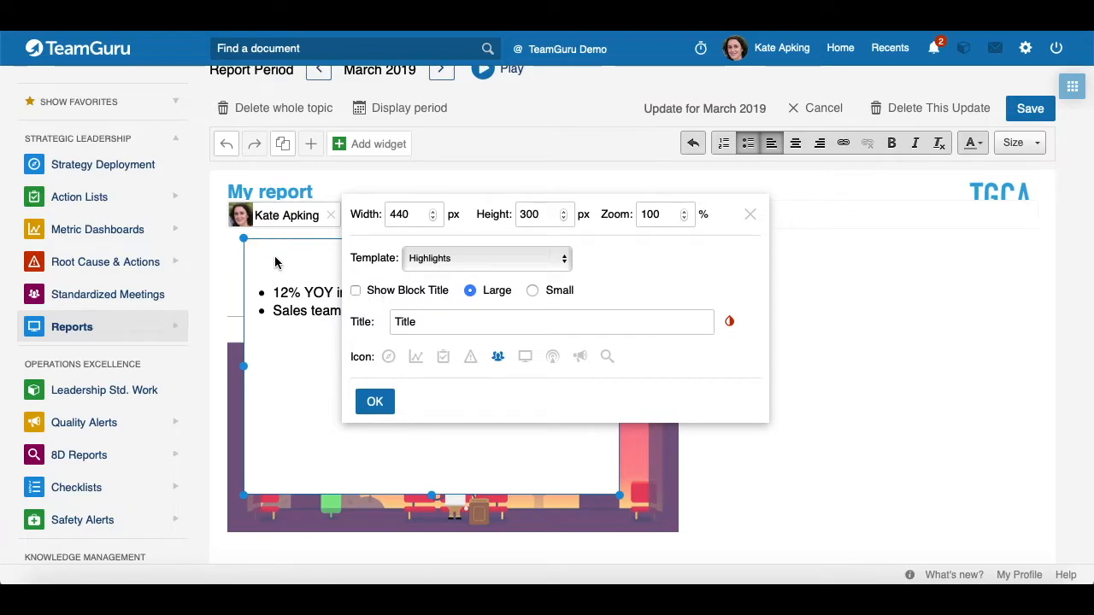
click(356, 291)
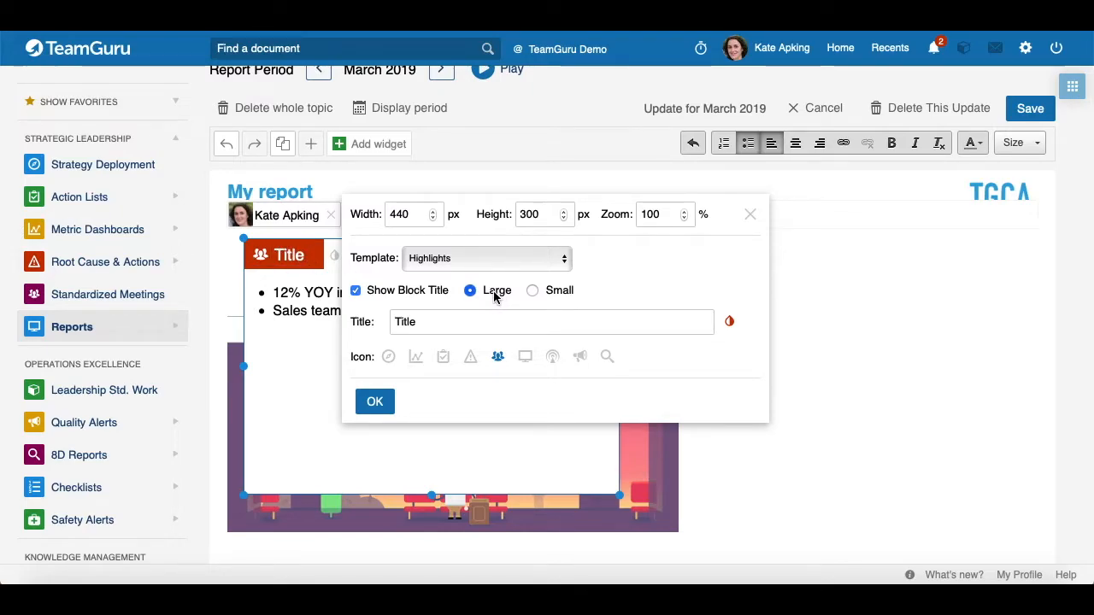
click(533, 291)
click(470, 292)
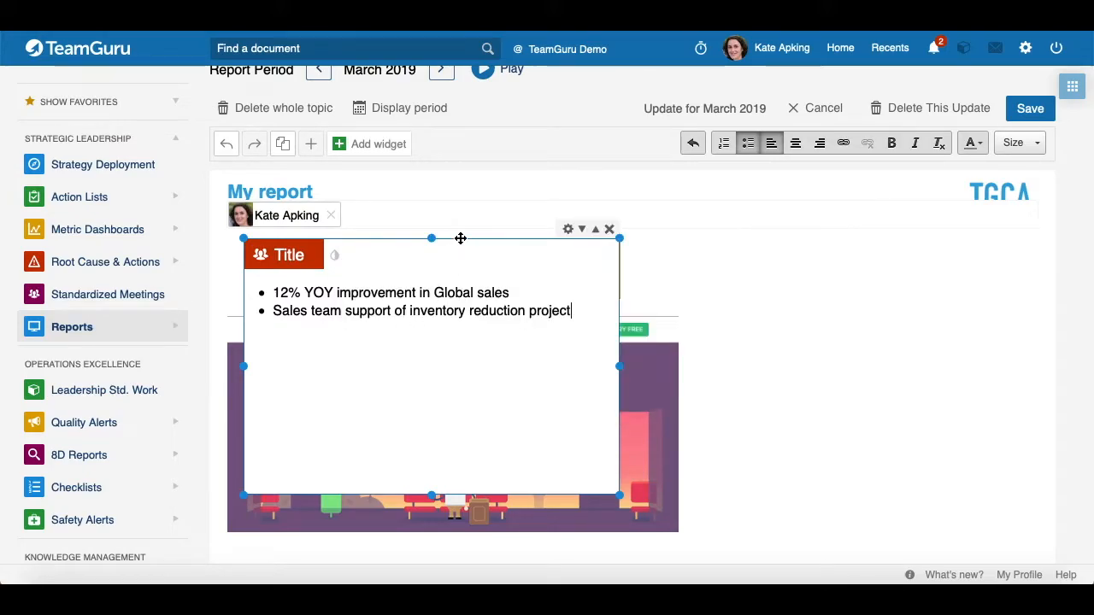
Step: Move the text block to the right of the picture and shrink it to fit the free space there
drag(503, 239, 894, 228)
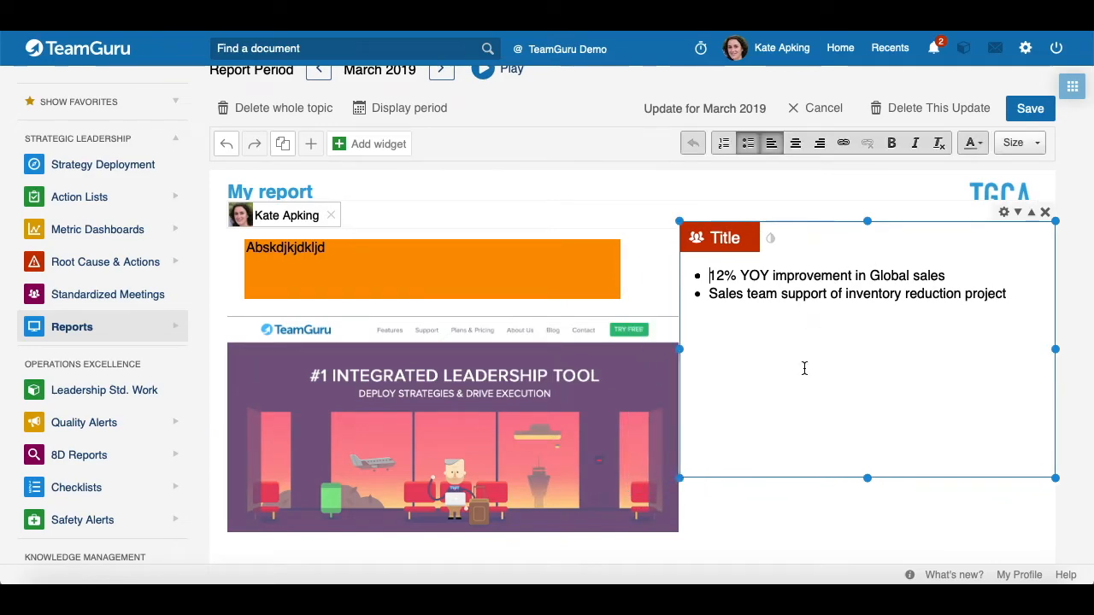
drag(679, 478, 722, 376)
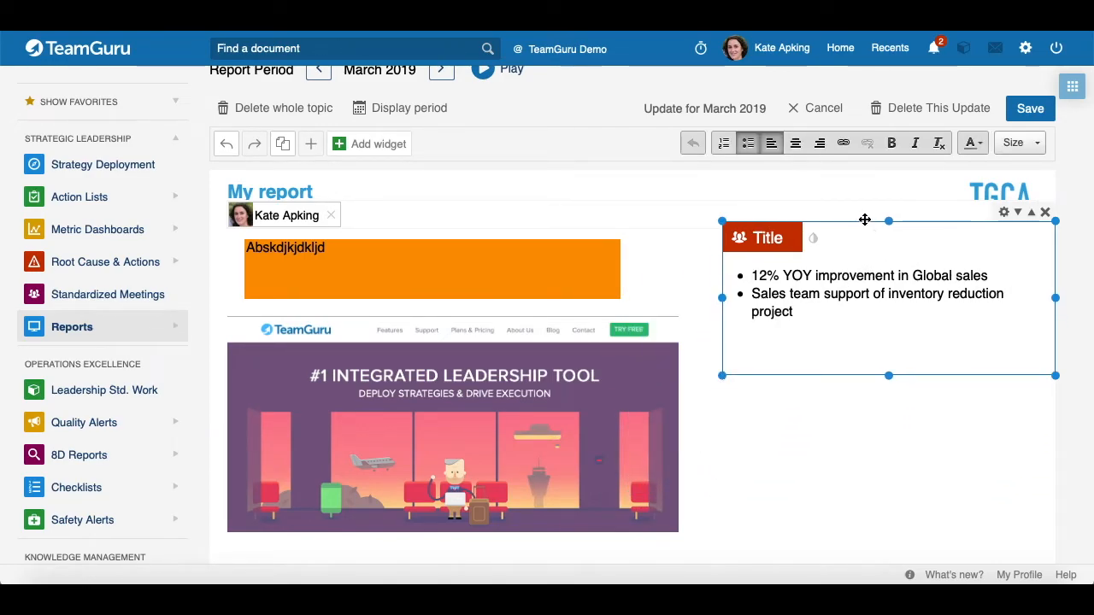
drag(863, 221, 838, 255)
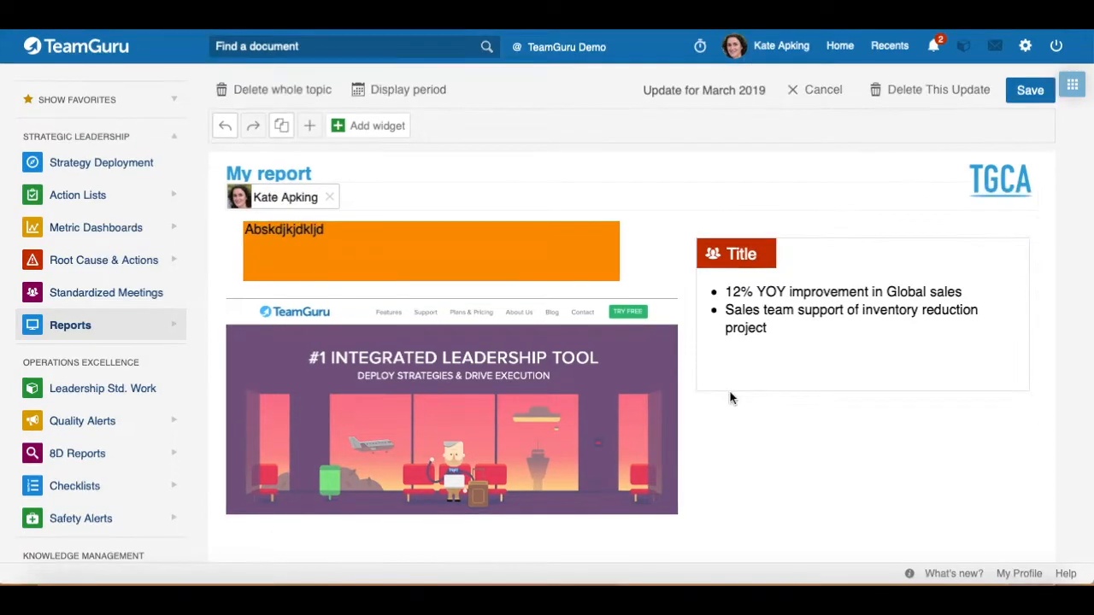
Step: Add a table widget to the slide and open its settings
click(374, 125)
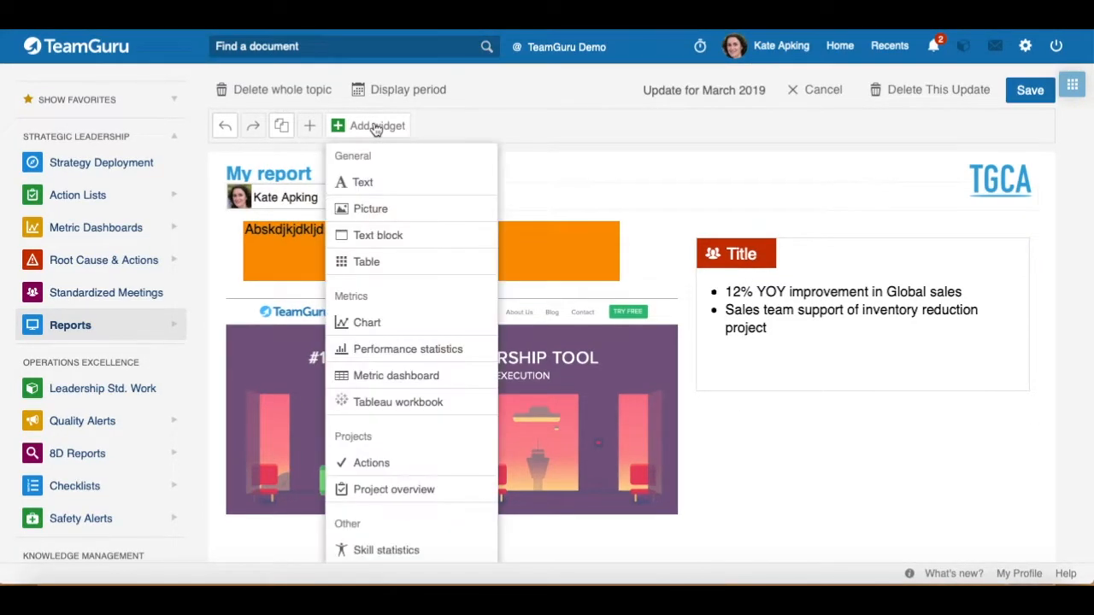
click(370, 262)
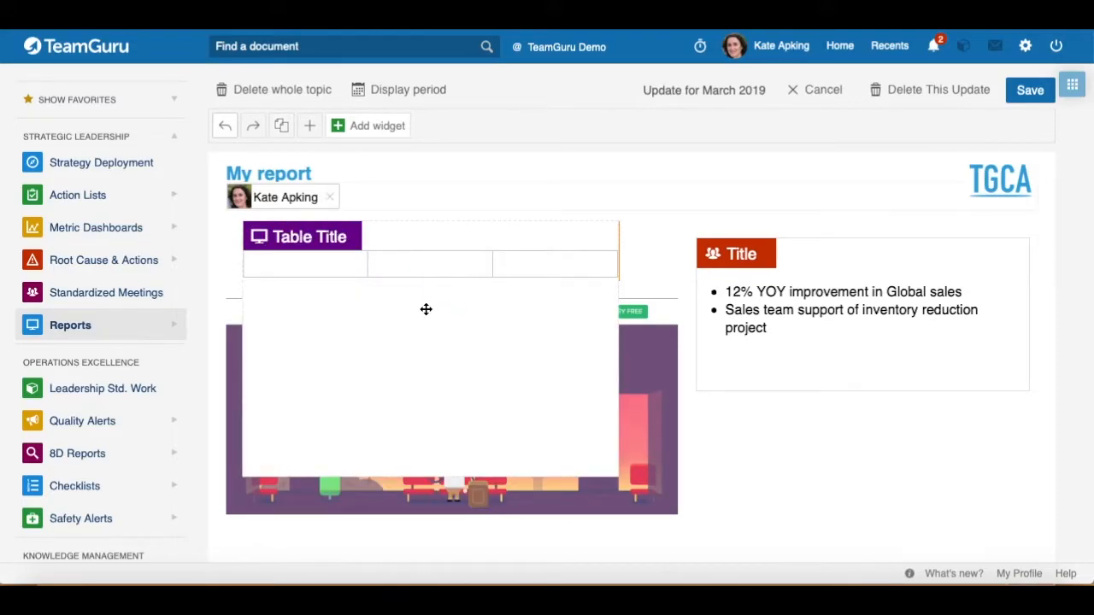
click(313, 239)
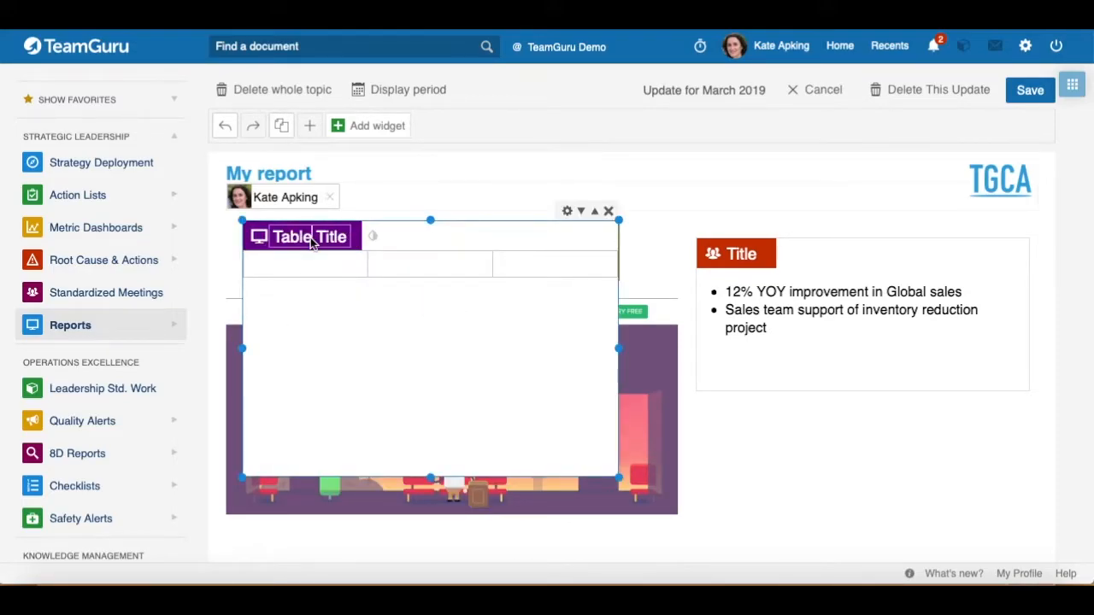
click(566, 211)
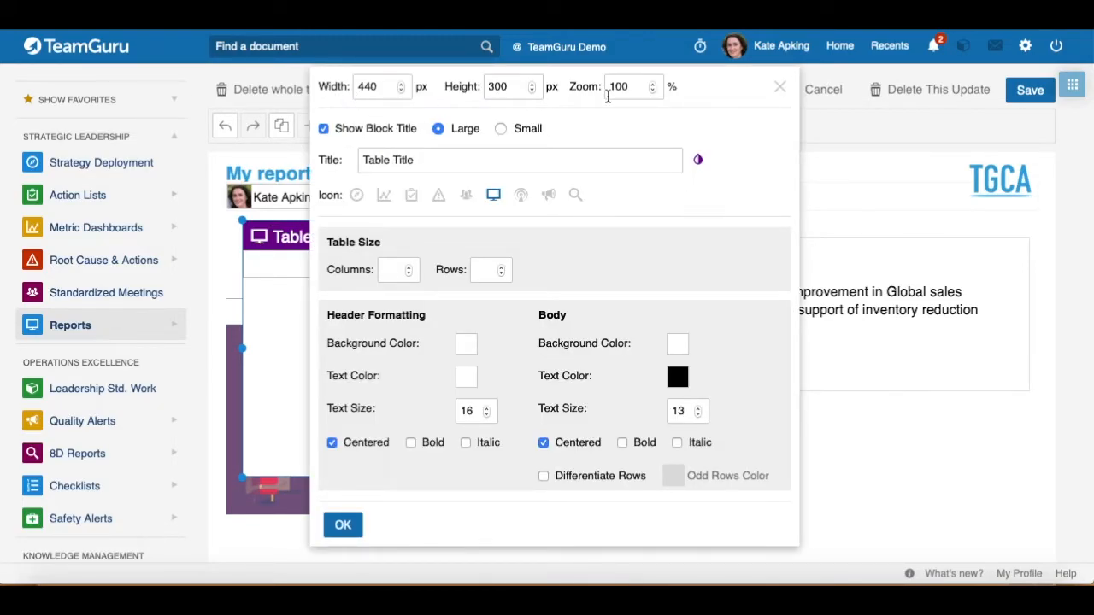
Step: Try hiding the table's block title, restore it, and give it a light blue color and the line chart icon
click(324, 129)
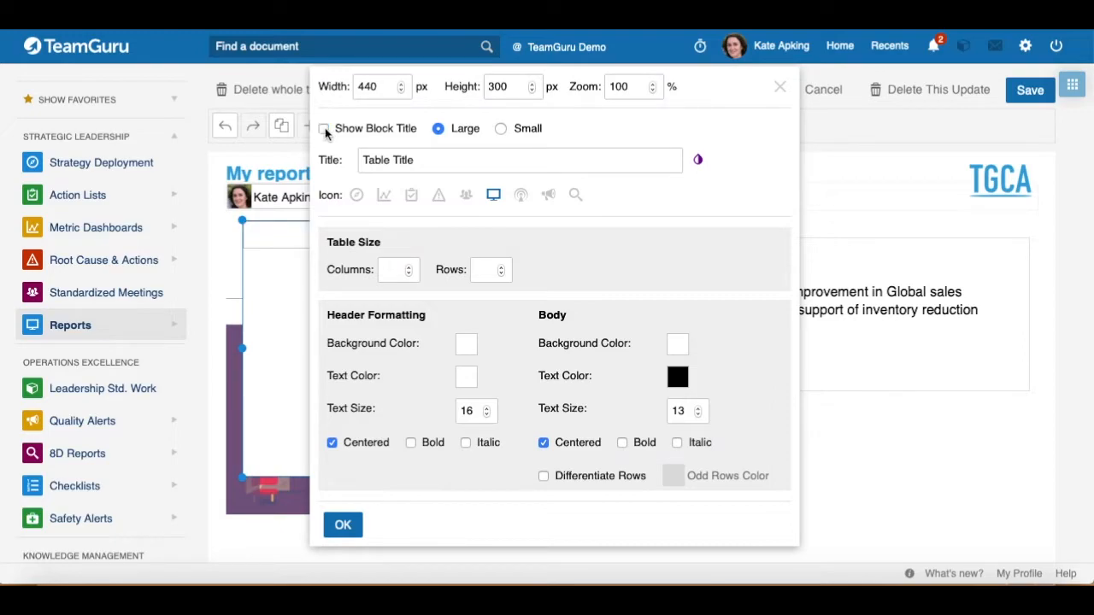
click(324, 129)
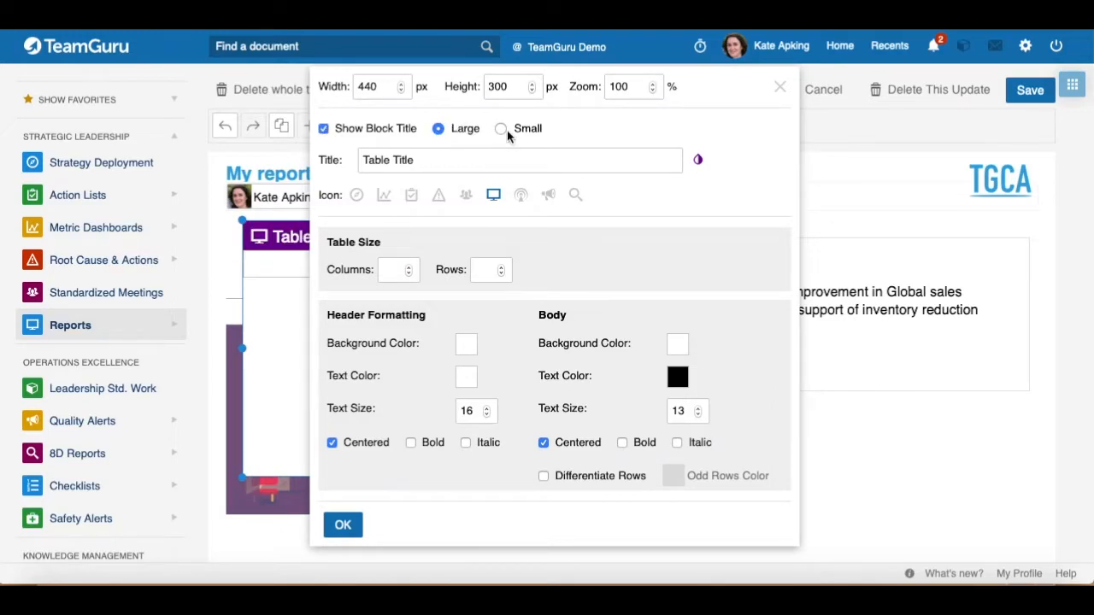
click(698, 159)
click(759, 178)
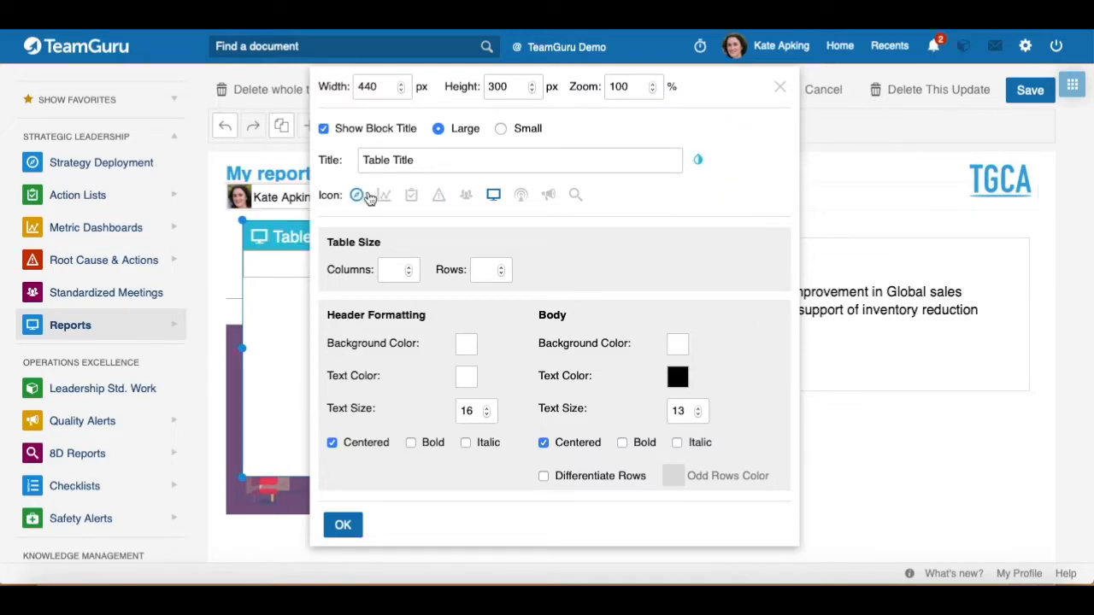
click(384, 195)
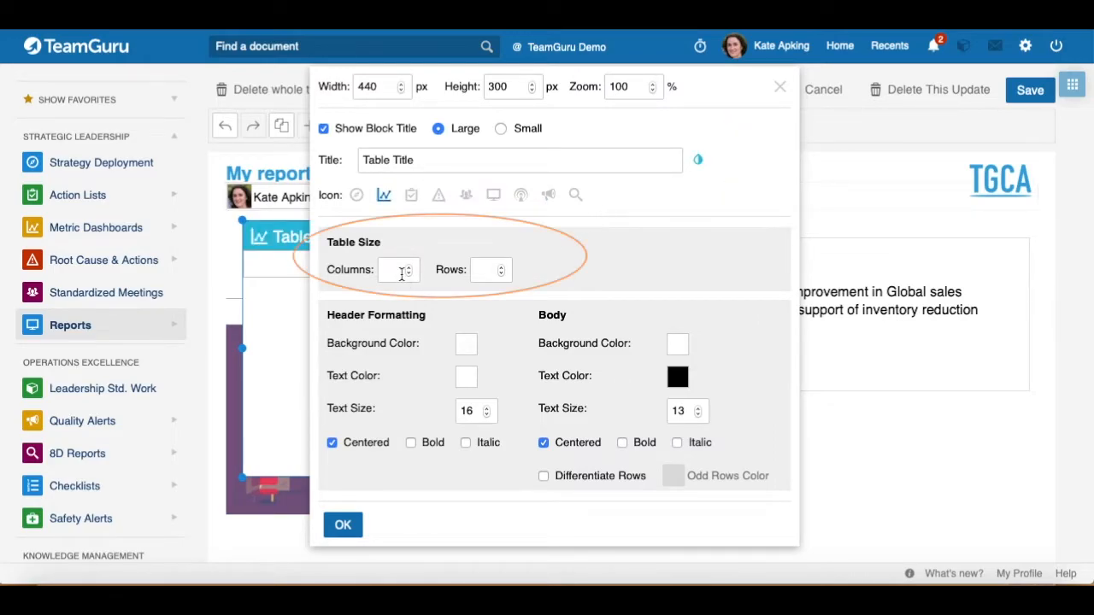
Step: Set the table size to 3 columns and 6 rows
click(381, 271)
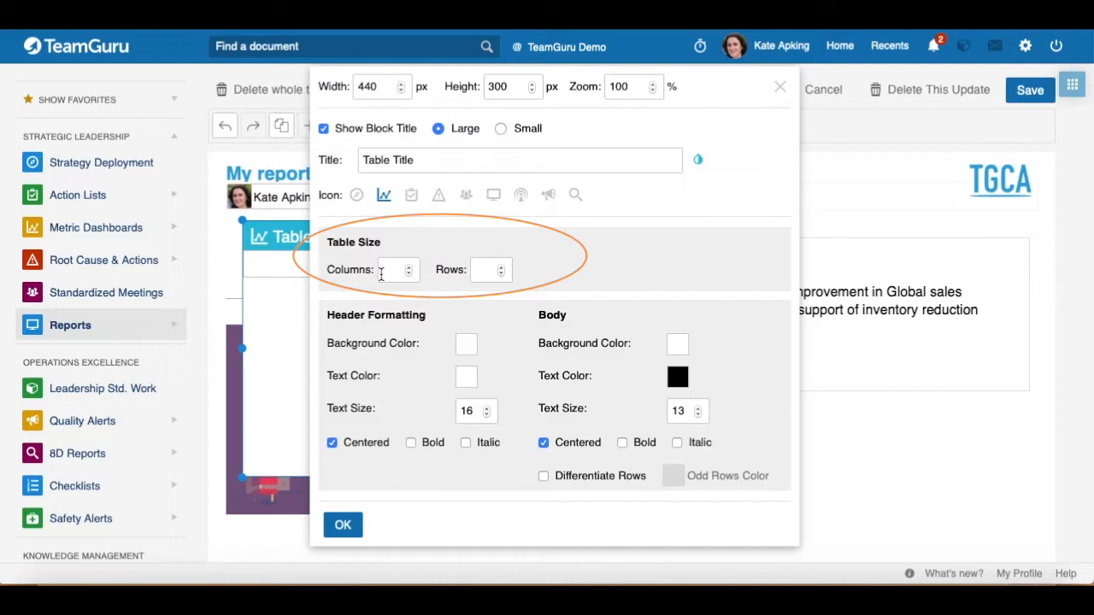
click(484, 269)
text(6)
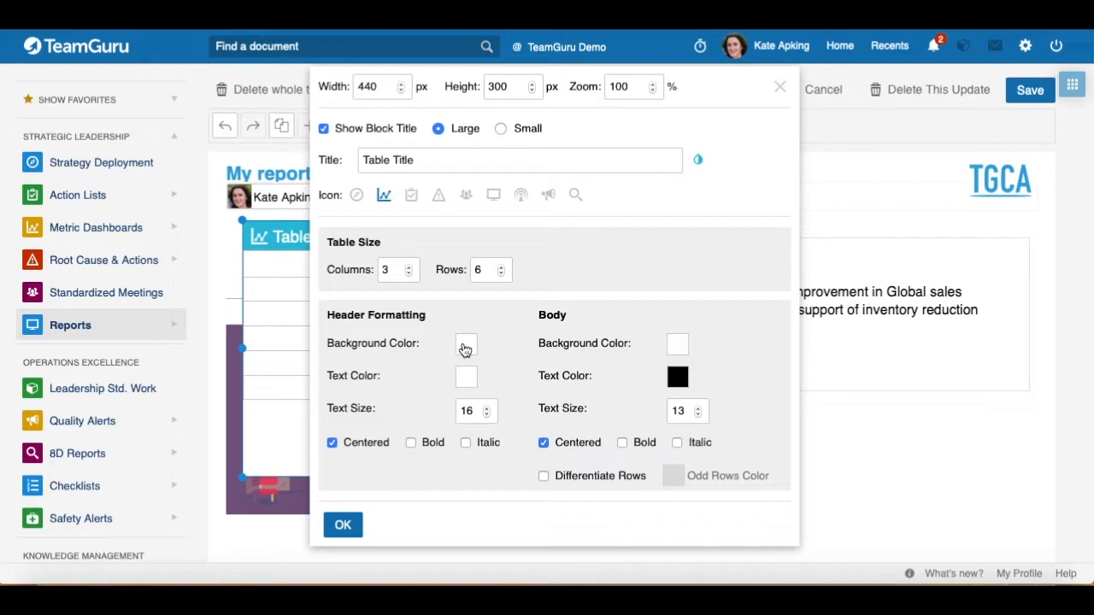
Step: Format the table header with an orange background and white text, differentiate the body rows, and apply the settings
click(465, 350)
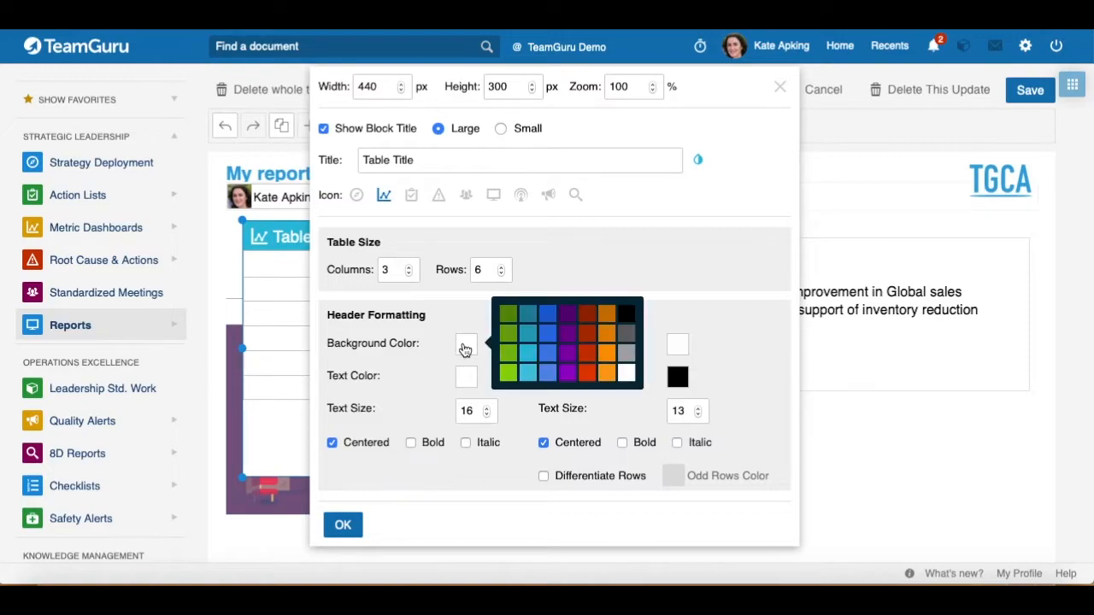
click(606, 361)
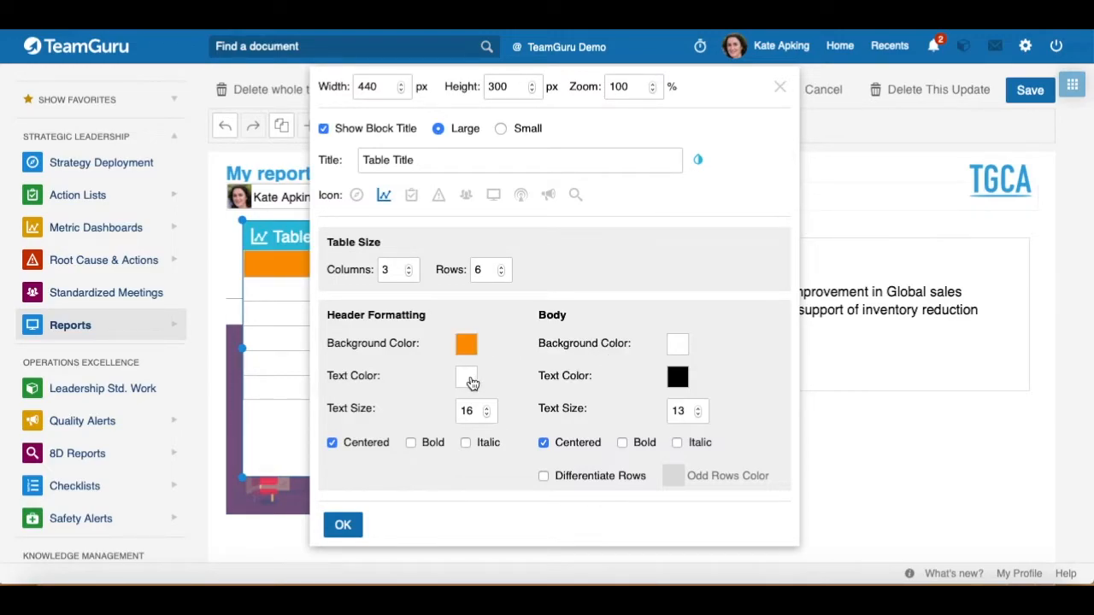
click(470, 380)
click(630, 409)
click(543, 476)
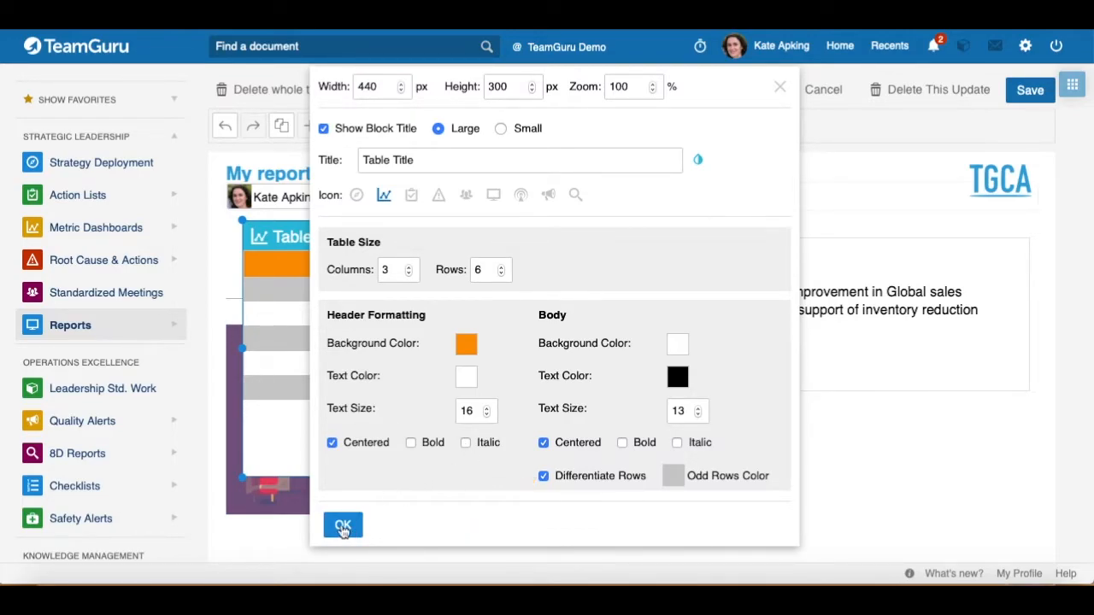
click(342, 525)
Step: Label the first two header cells of the table "Name" and "Job"
click(294, 266)
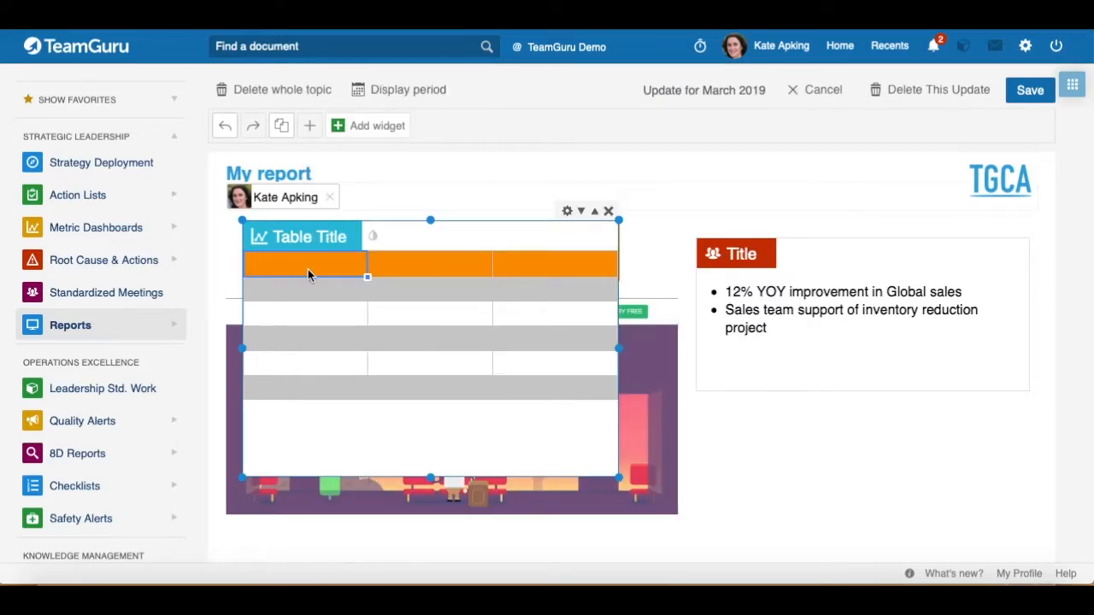
text(Name)
key(Tab)
text(Job)
key(Tab)
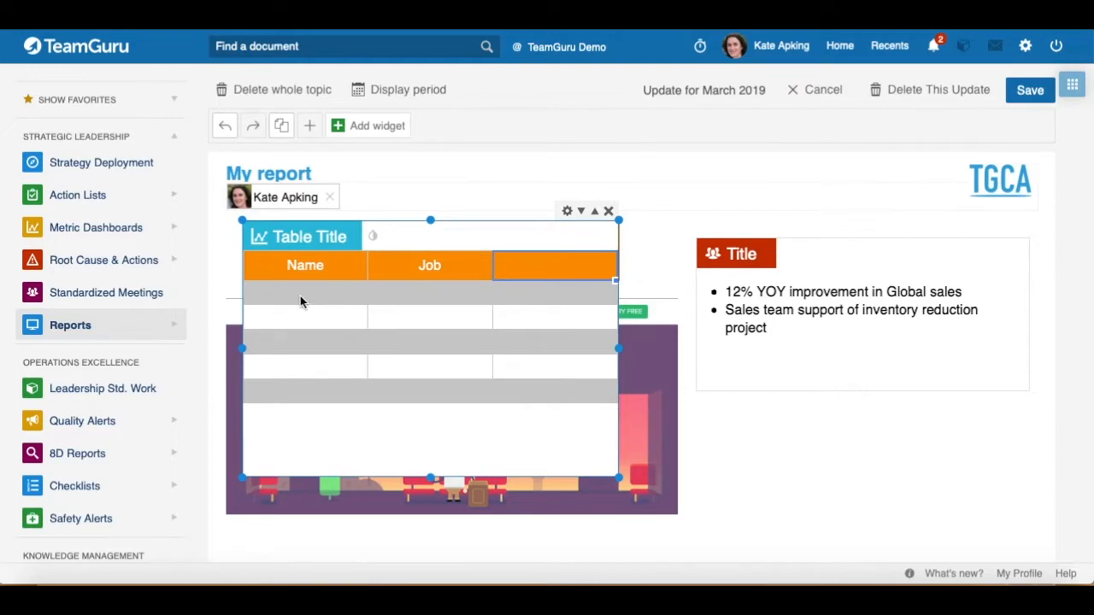
Step: Move the table below the red-titled text block and shrink it to fit within that block's width
click(464, 220)
drag(464, 221, 909, 340)
scroll(908, 341, down, 2)
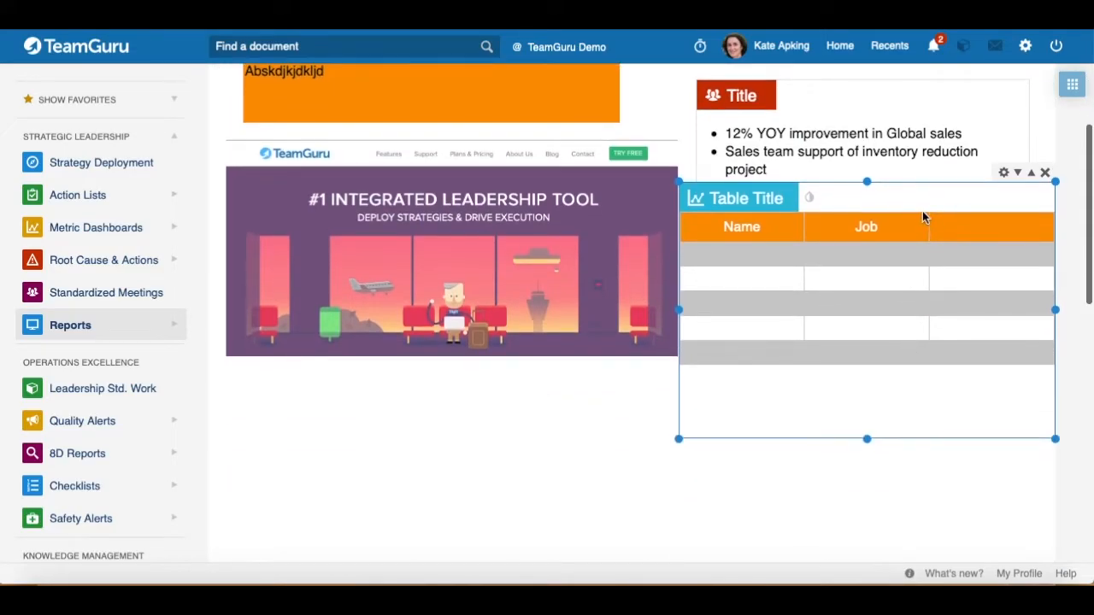
drag(911, 182, 926, 259)
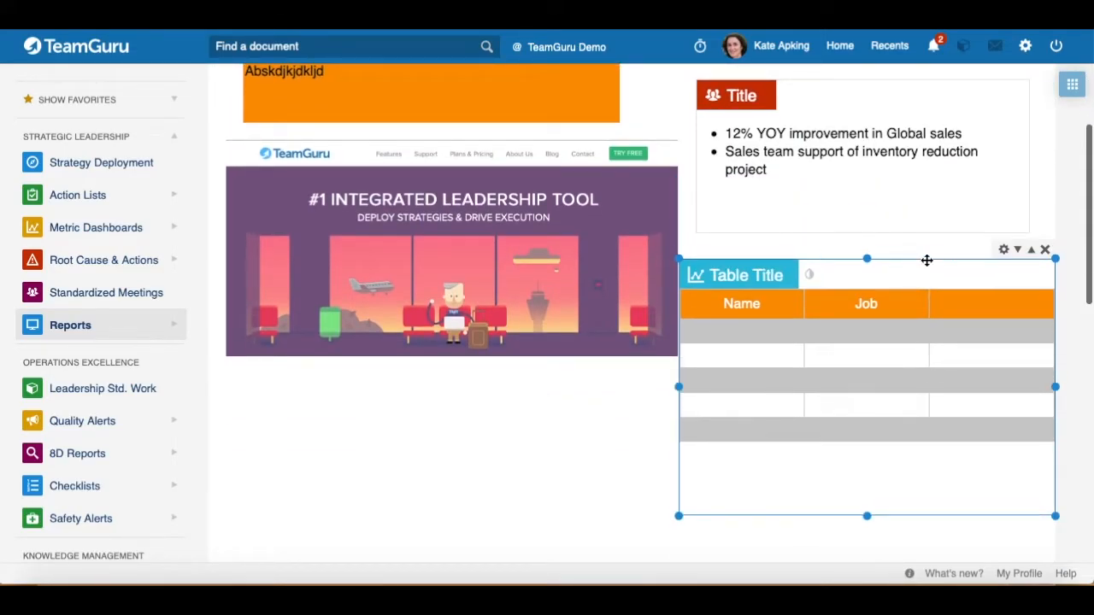
drag(1057, 258, 977, 309)
drag(866, 311, 891, 260)
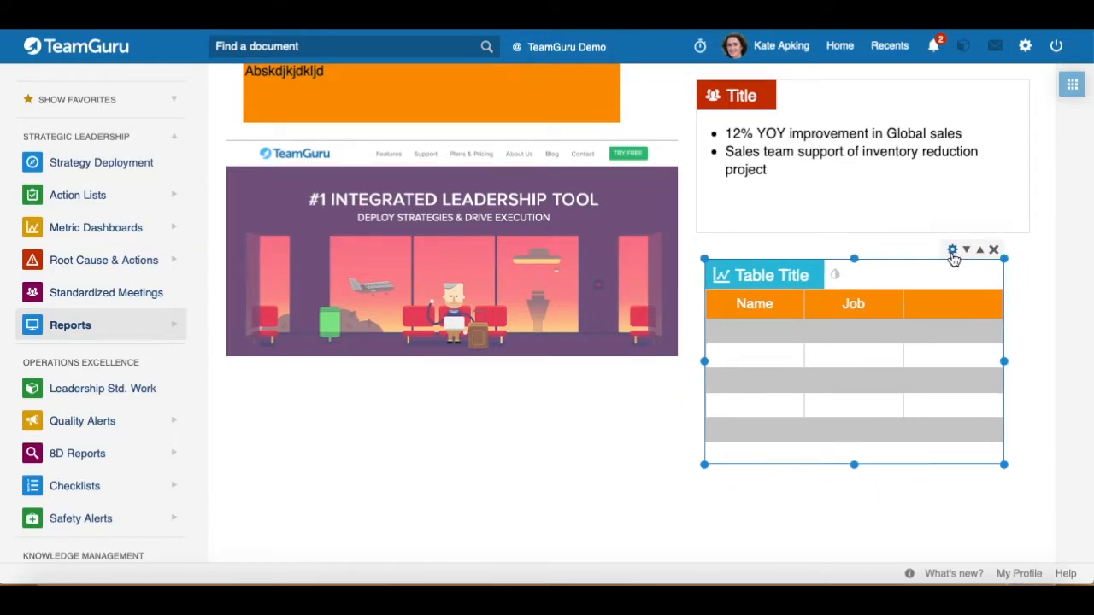
Step: Deselect the table and look over the widget types that can be added to the slide
right_click(523, 440)
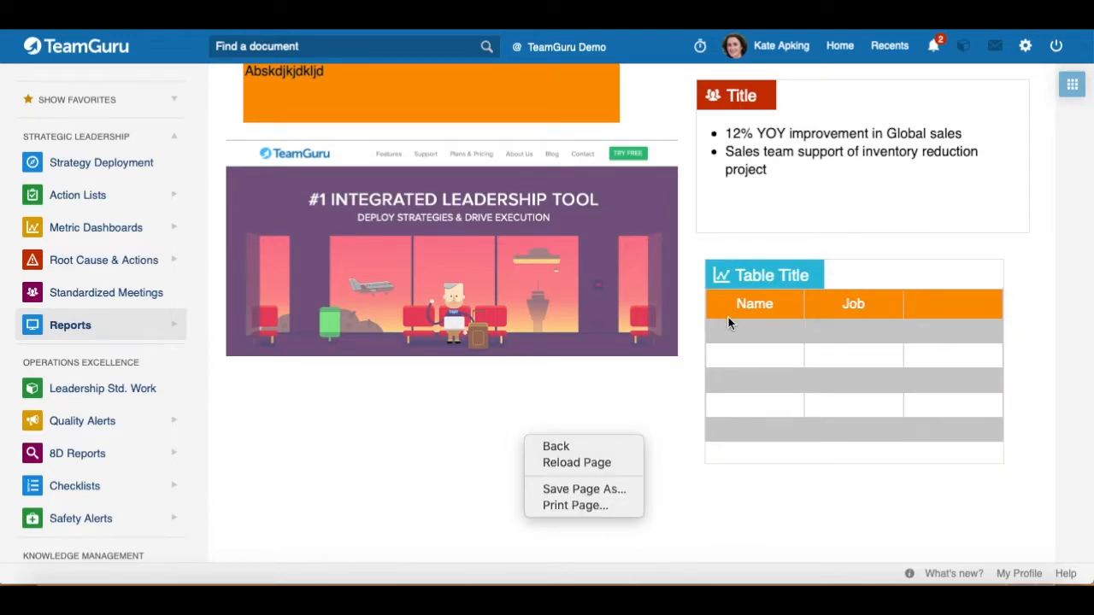
click(780, 514)
scroll(839, 477, up, 5)
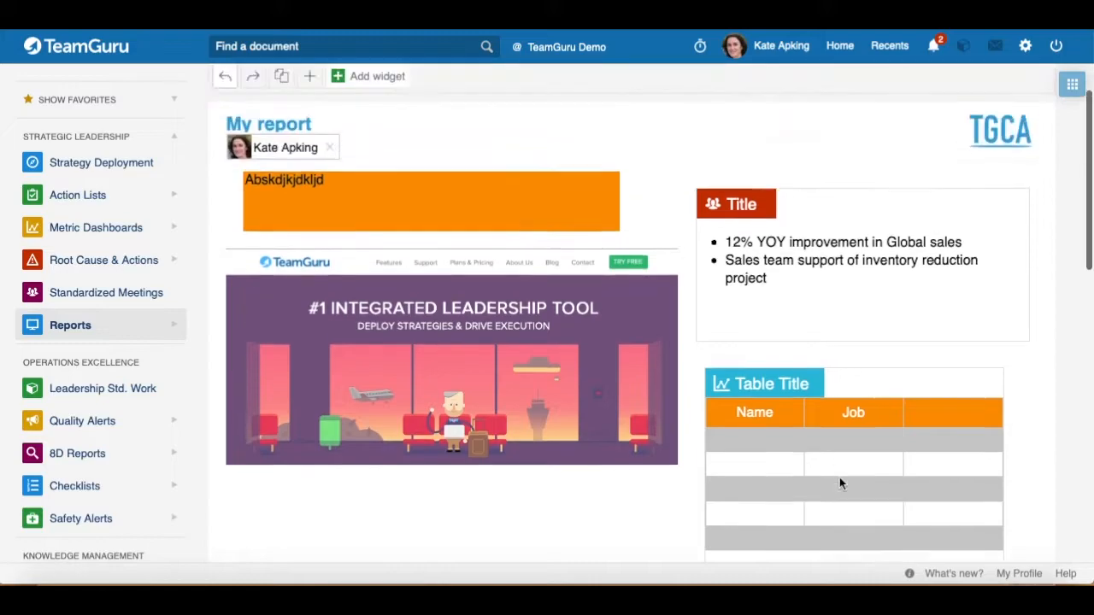
scroll(840, 479, up, 1)
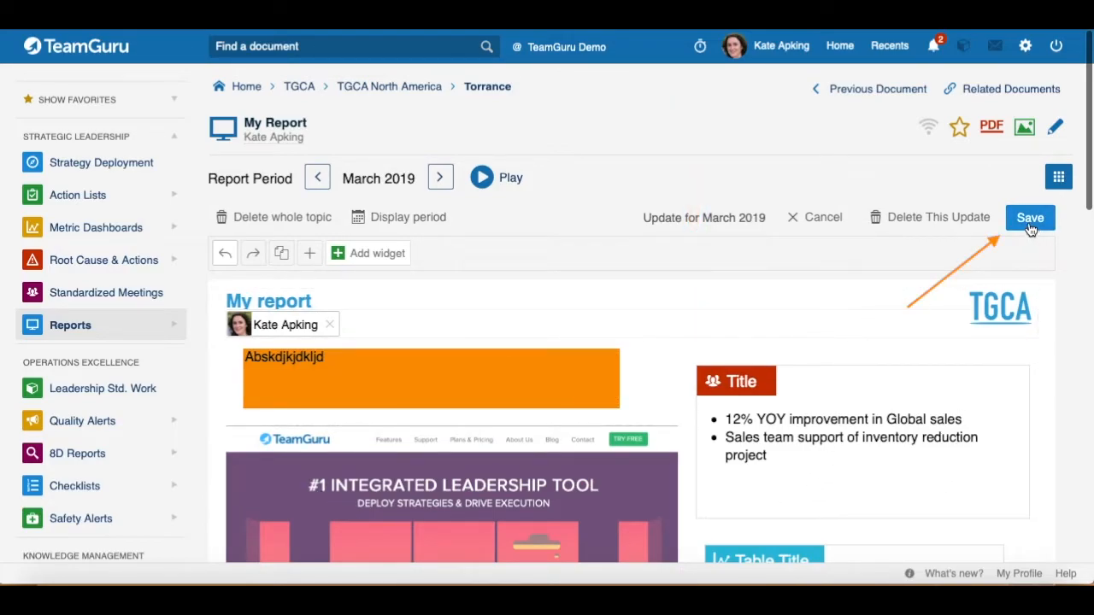
scroll(426, 269, down, 1)
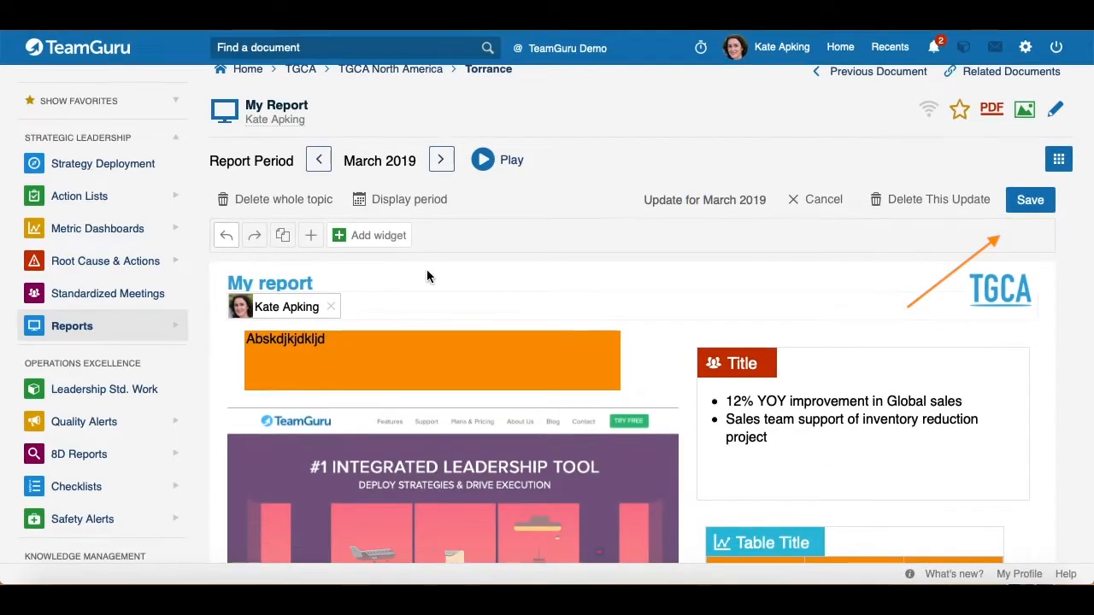
click(374, 238)
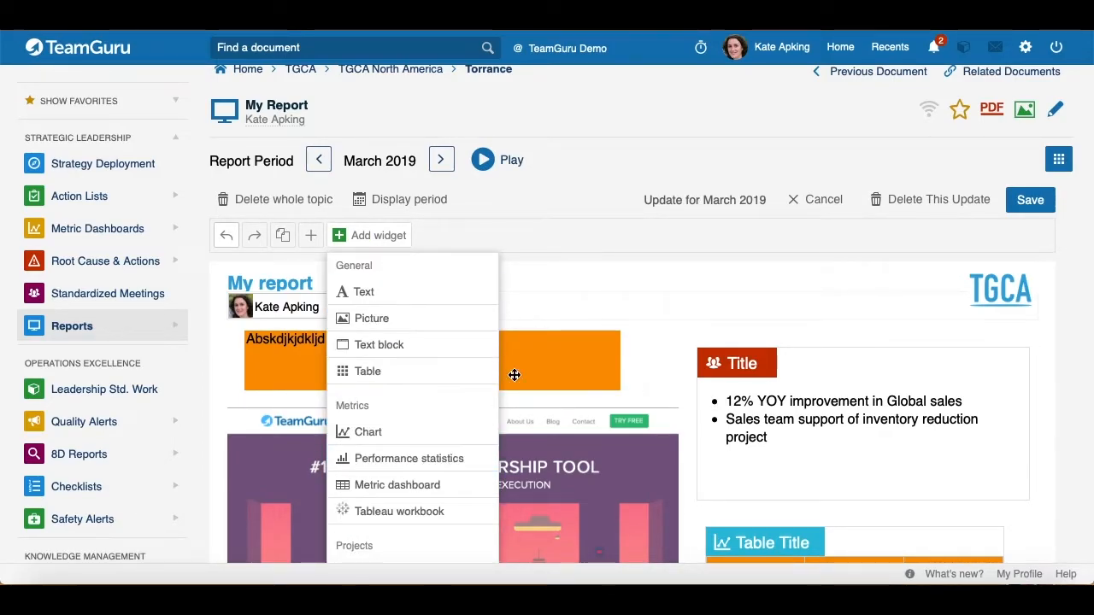
click(550, 236)
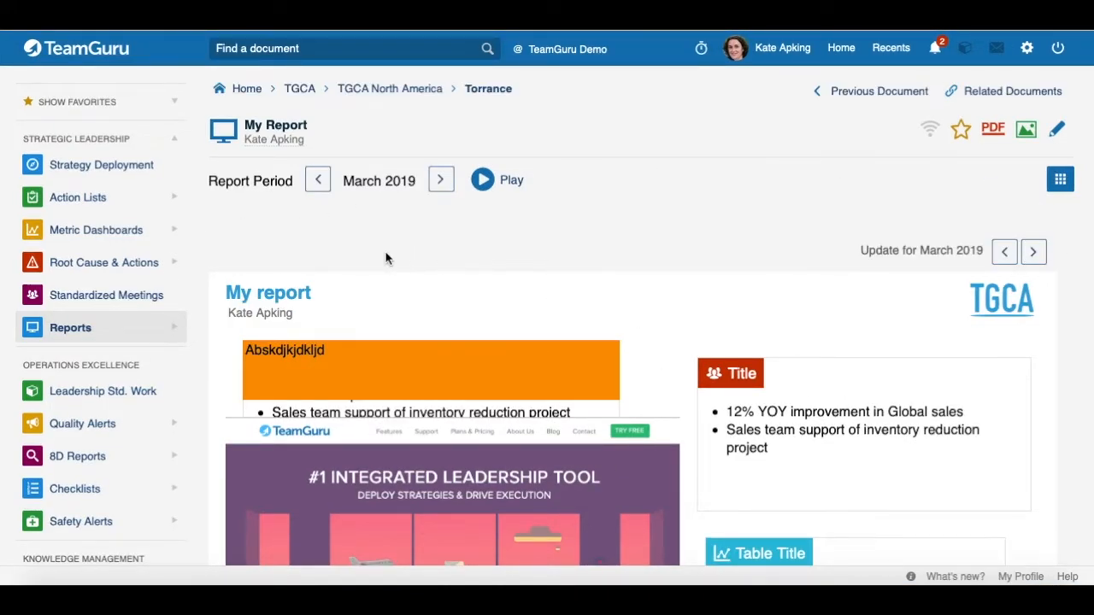
Step: Add a new slide directly below the My report slide
scroll(397, 282, down, 6)
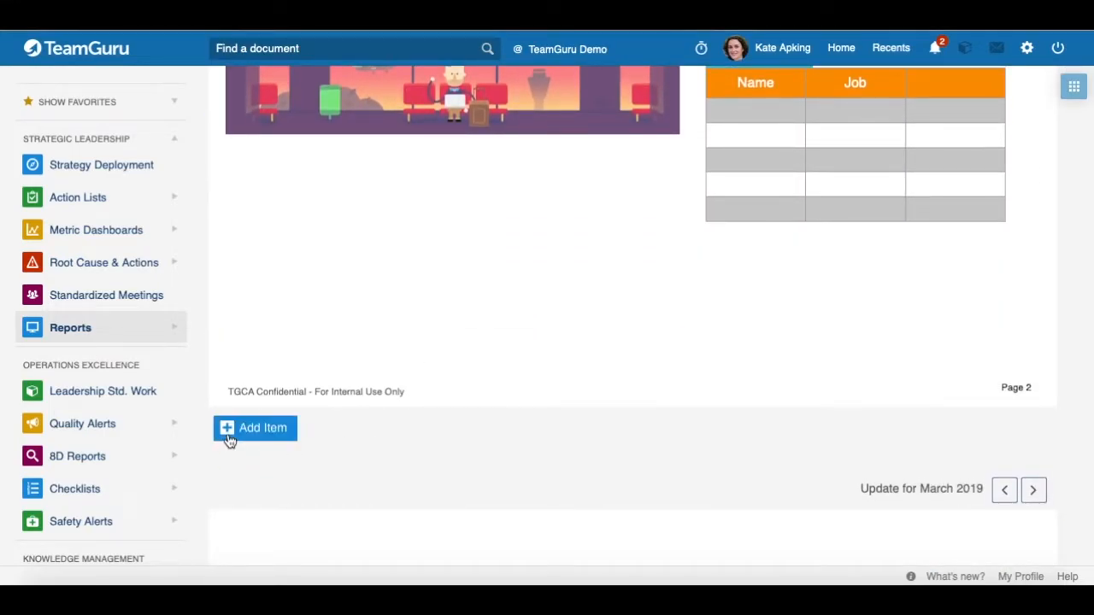
click(230, 439)
click(250, 477)
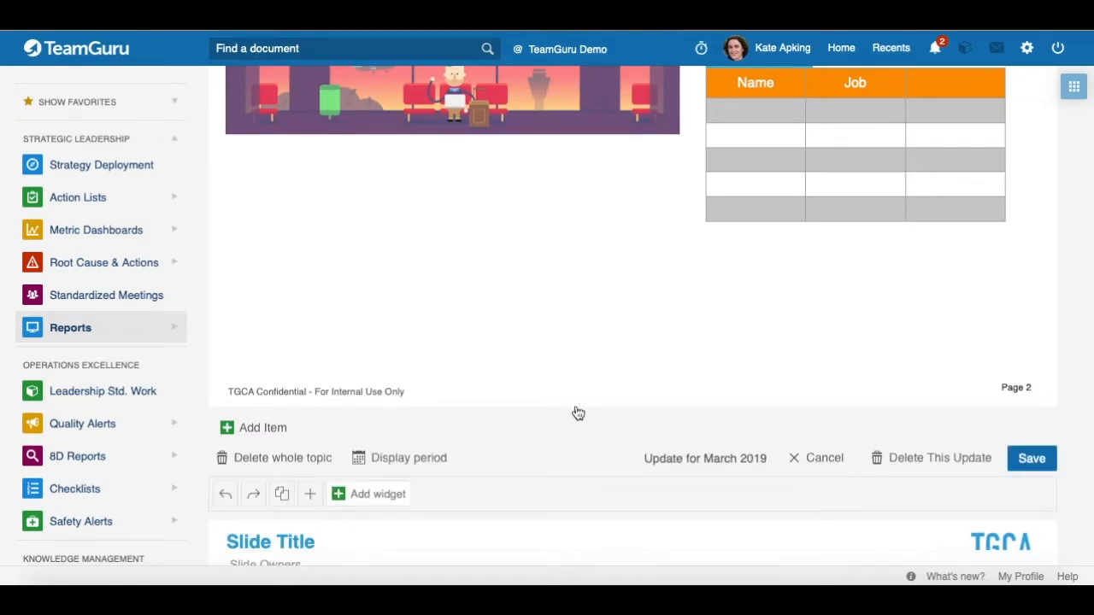
Step: Change the new slide's title to "Slide B" and save the slide
scroll(579, 413, down, 2)
scroll(579, 413, down, 1)
triple_click(321, 314)
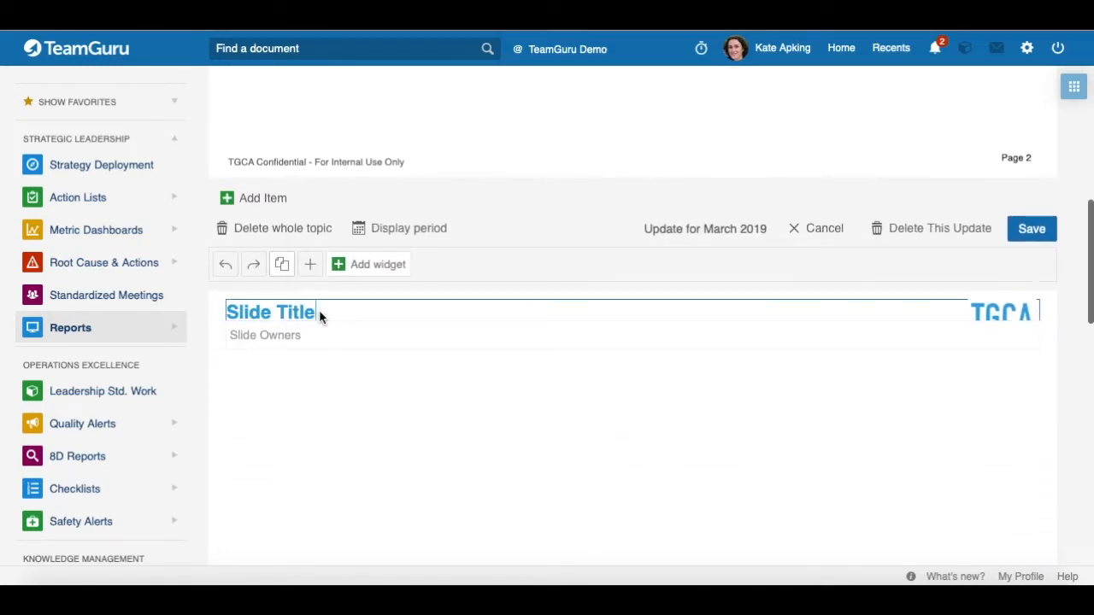
key(BackSpace)
key(BackSpace)
key(BackSpace)
key(BackSpace)
key(BackSpace)
key(BackSpace)
text(B)
click(364, 416)
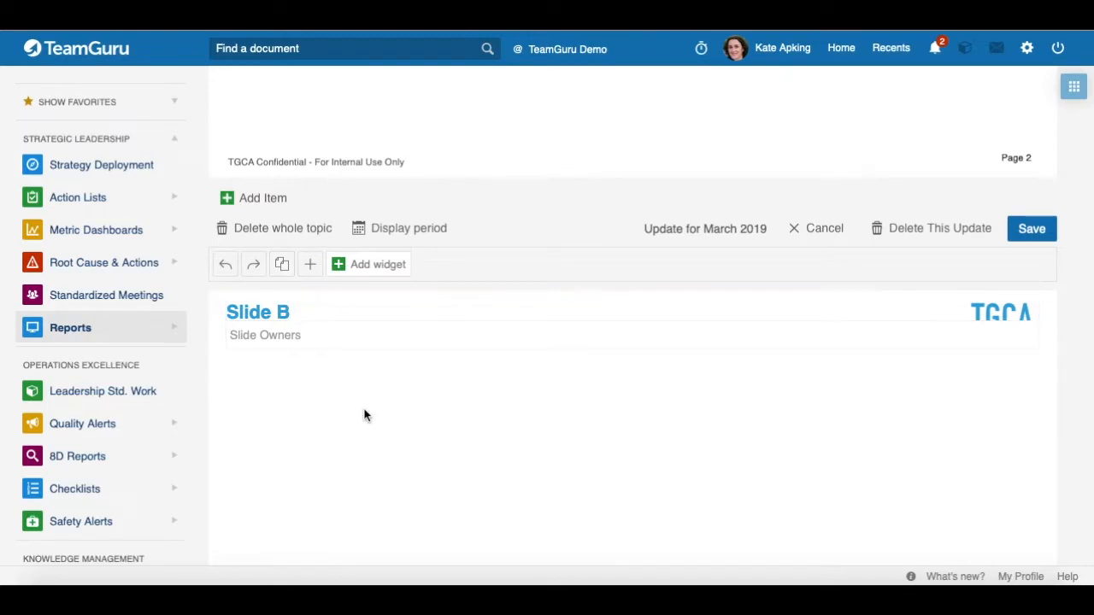
click(1035, 233)
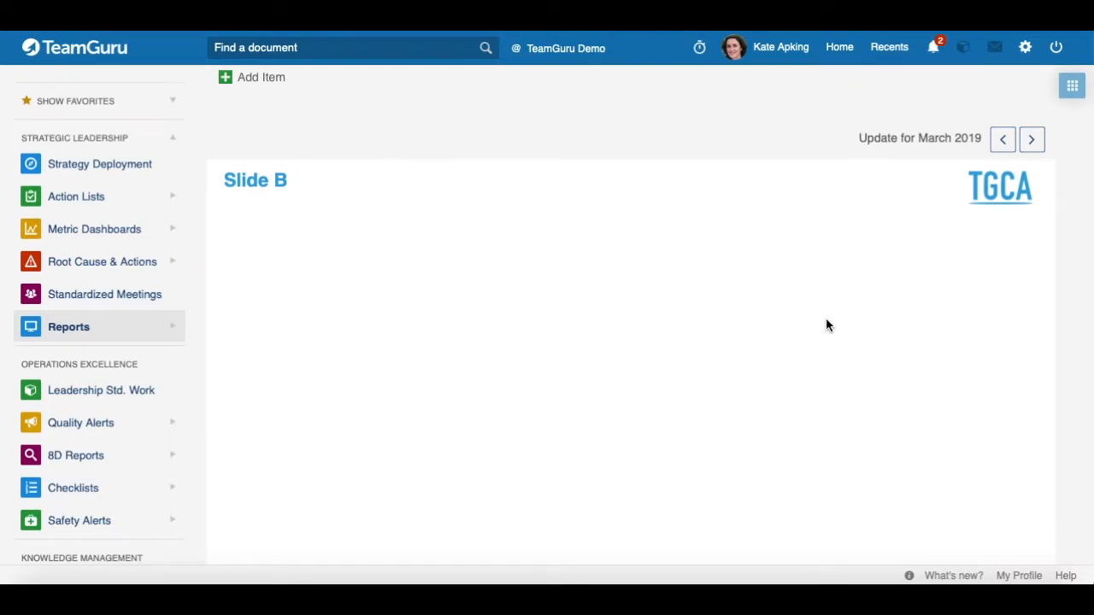
Step: Reopen the My report slide for editing
scroll(772, 314, up, 10)
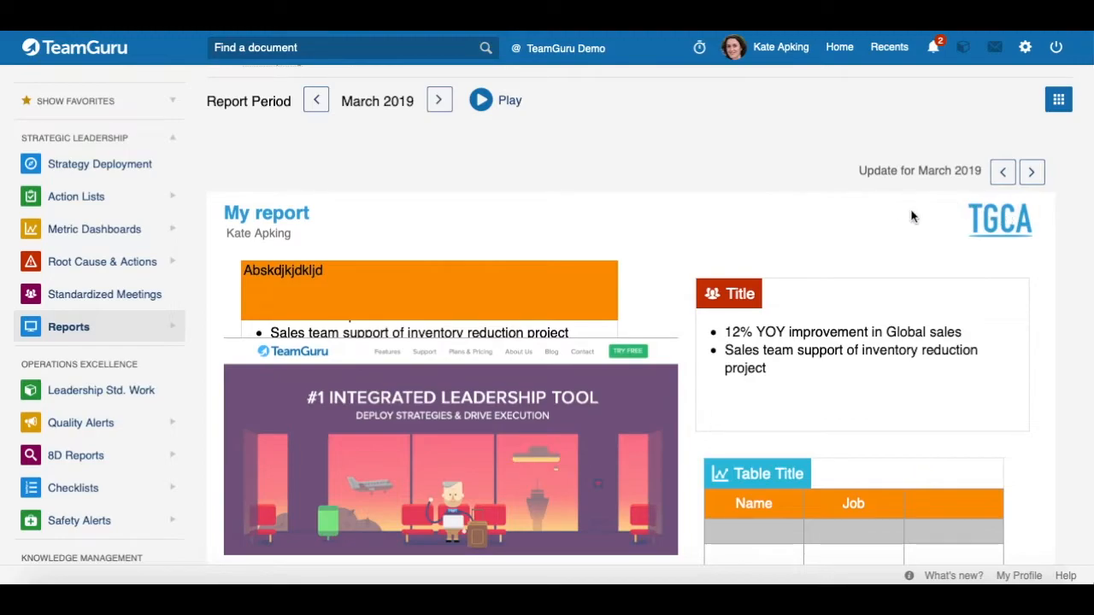
mouse_move(991, 216)
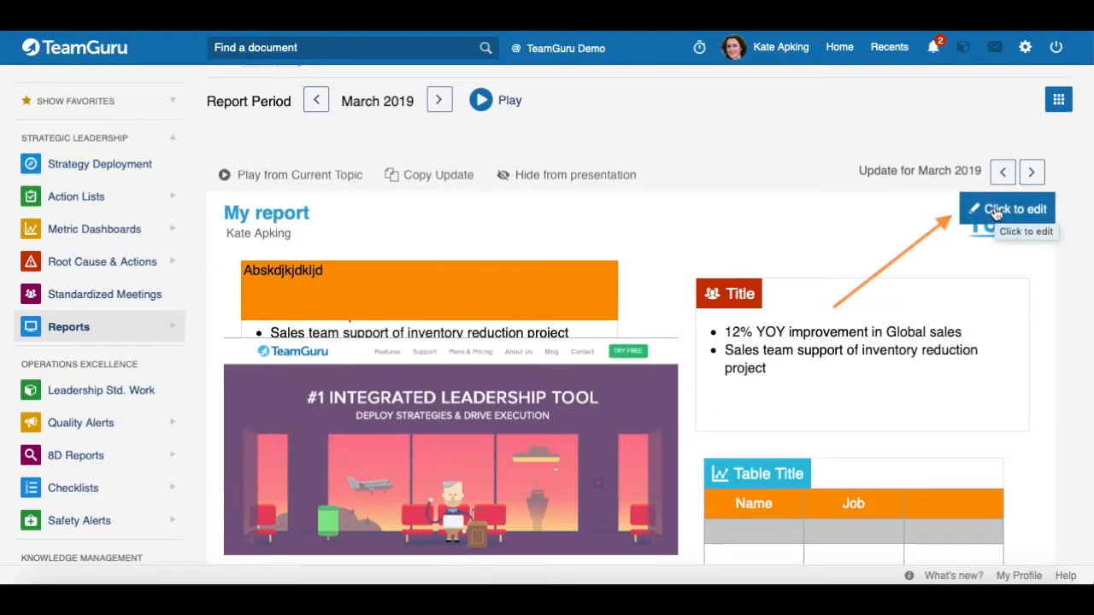
click(555, 237)
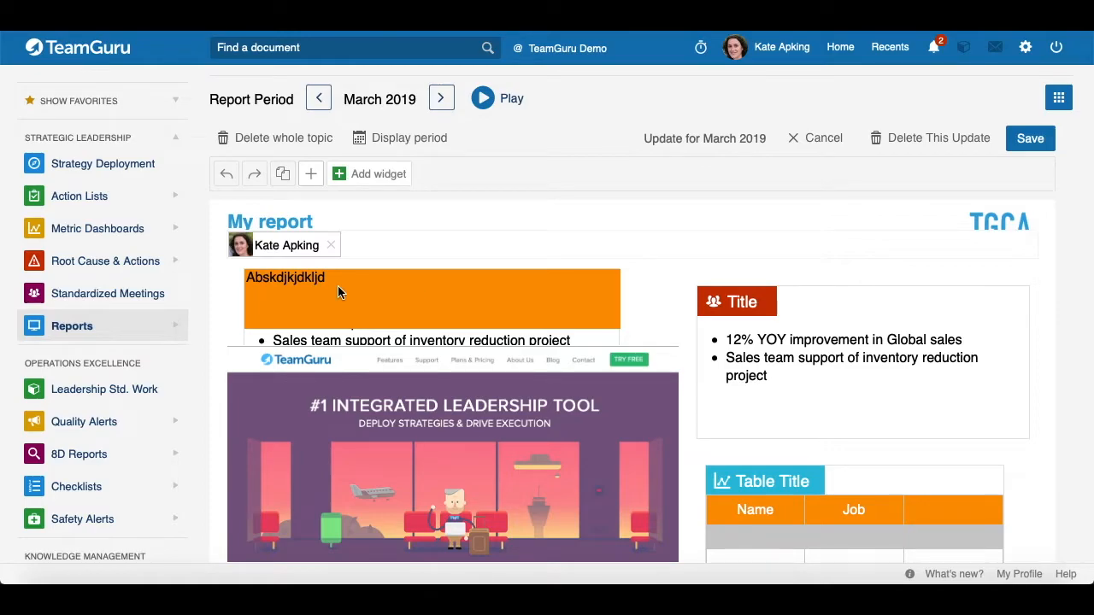
Step: Copy the airport picture widget on the My report slide
scroll(338, 285, down, 1)
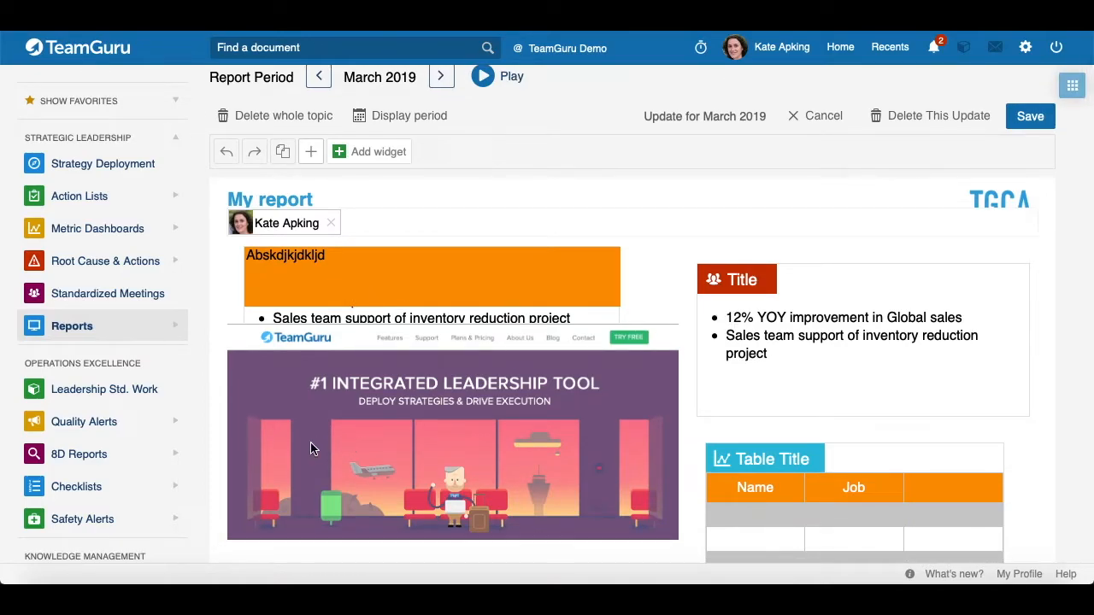
click(338, 407)
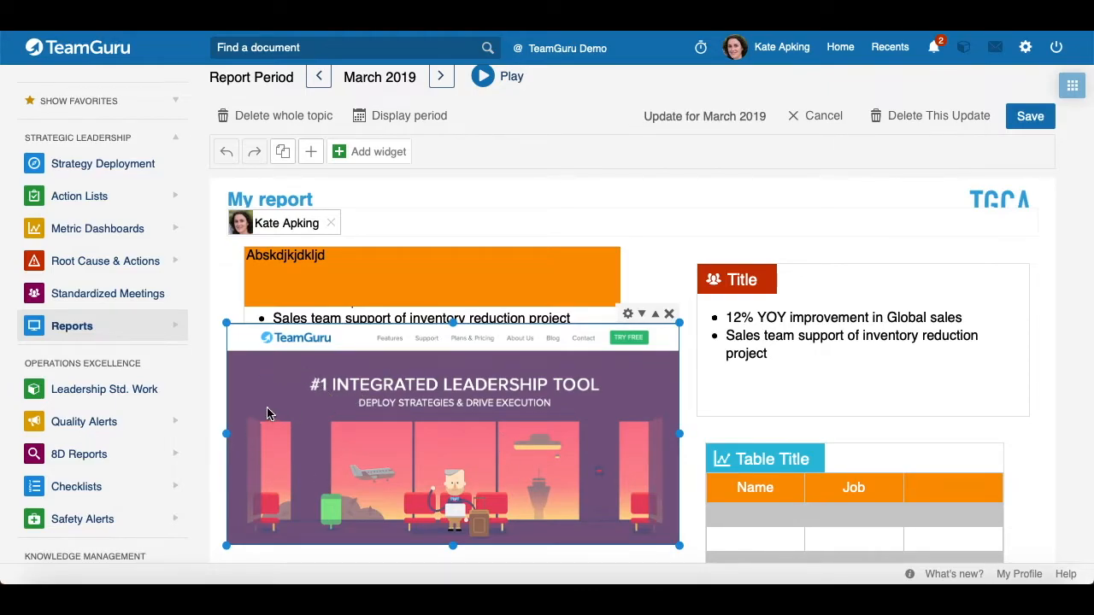
click(284, 159)
Step: Open Slide B for editing and paste the copied picture widget into it
scroll(433, 338, down, 4)
scroll(431, 331, down, 5)
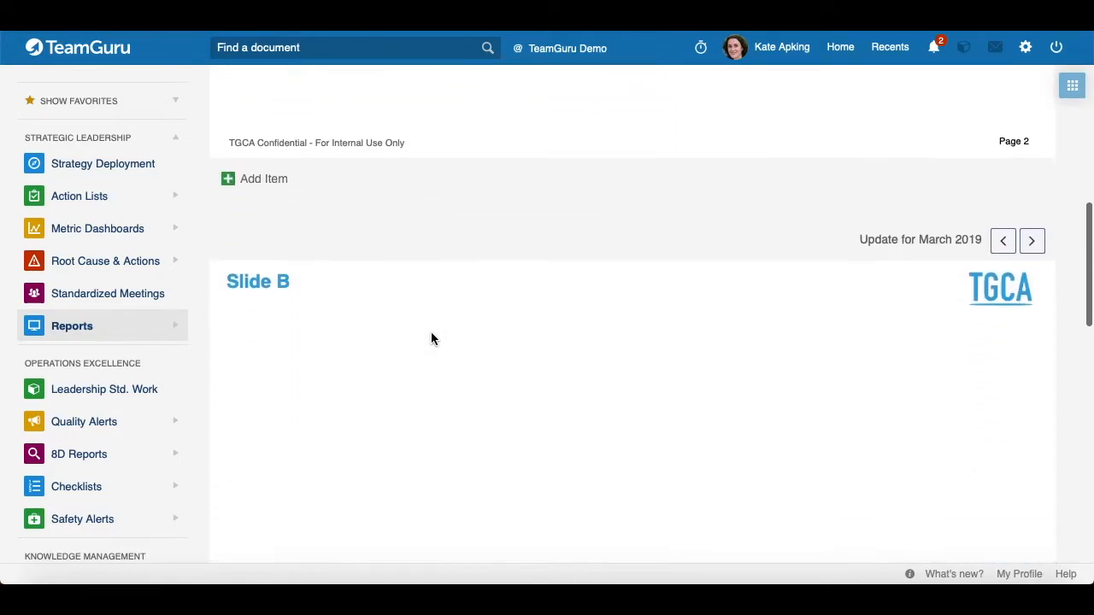
mouse_move(293, 232)
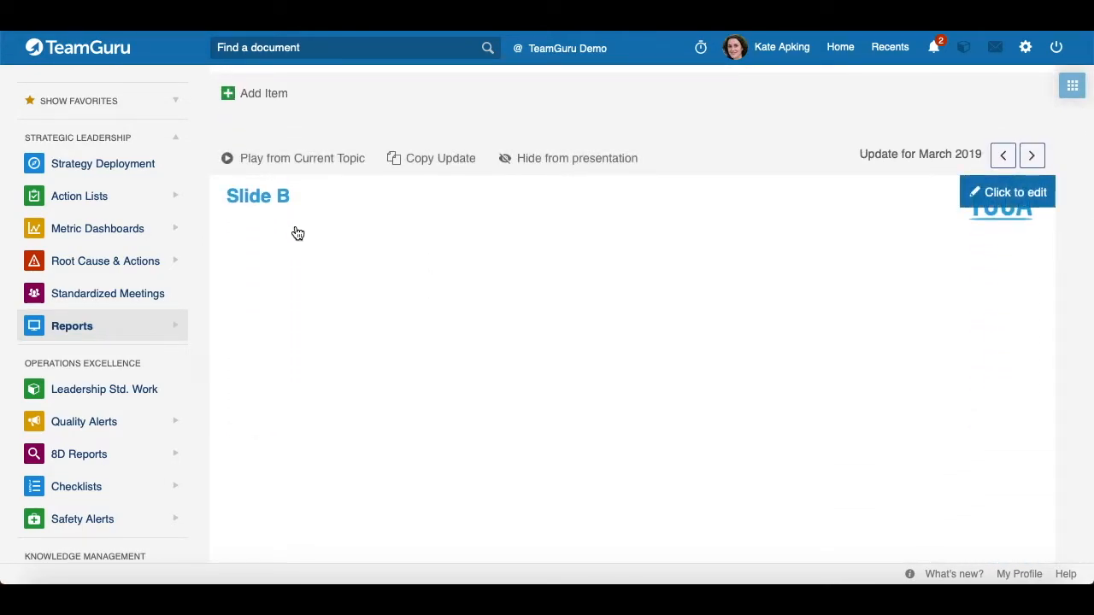
click(983, 199)
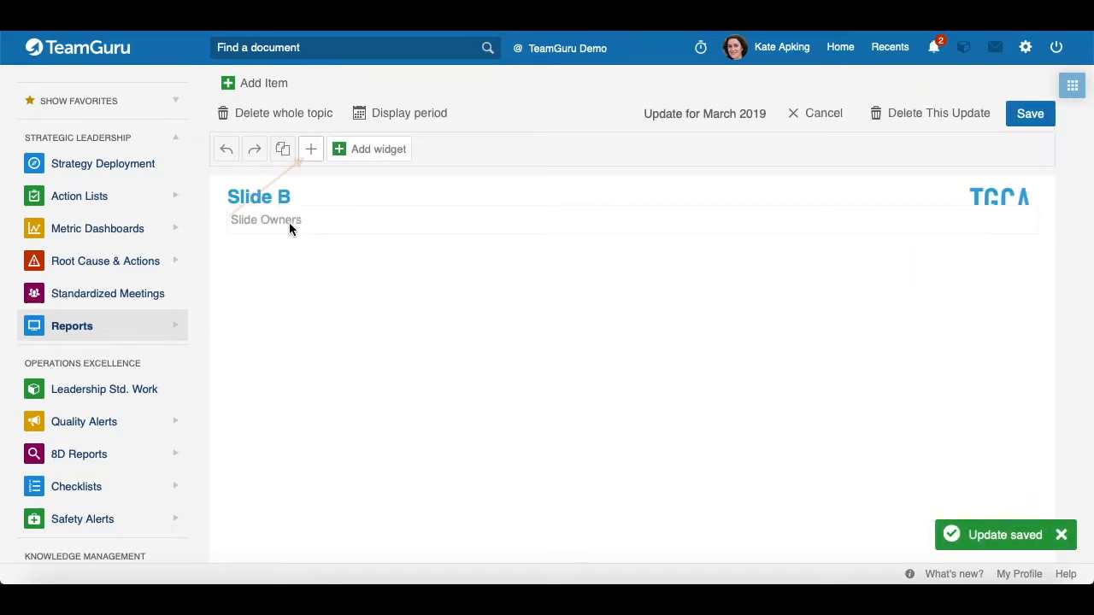
click(311, 154)
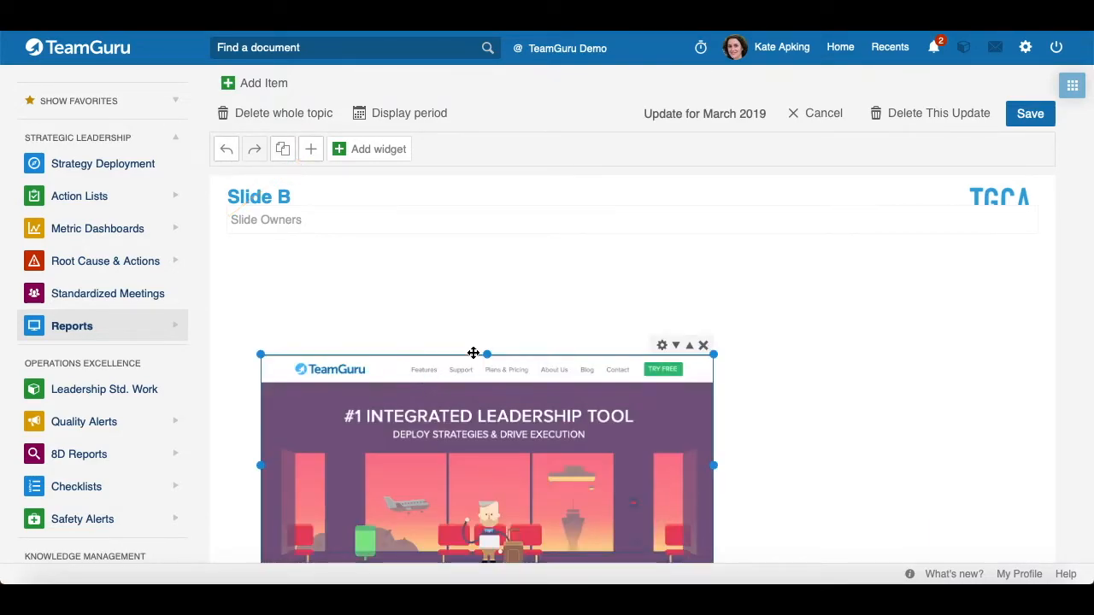
Step: Move the pasted picture up to just below Slide B's owners field and save the slide
scroll(537, 348, down, 1)
scroll(537, 350, up, 2)
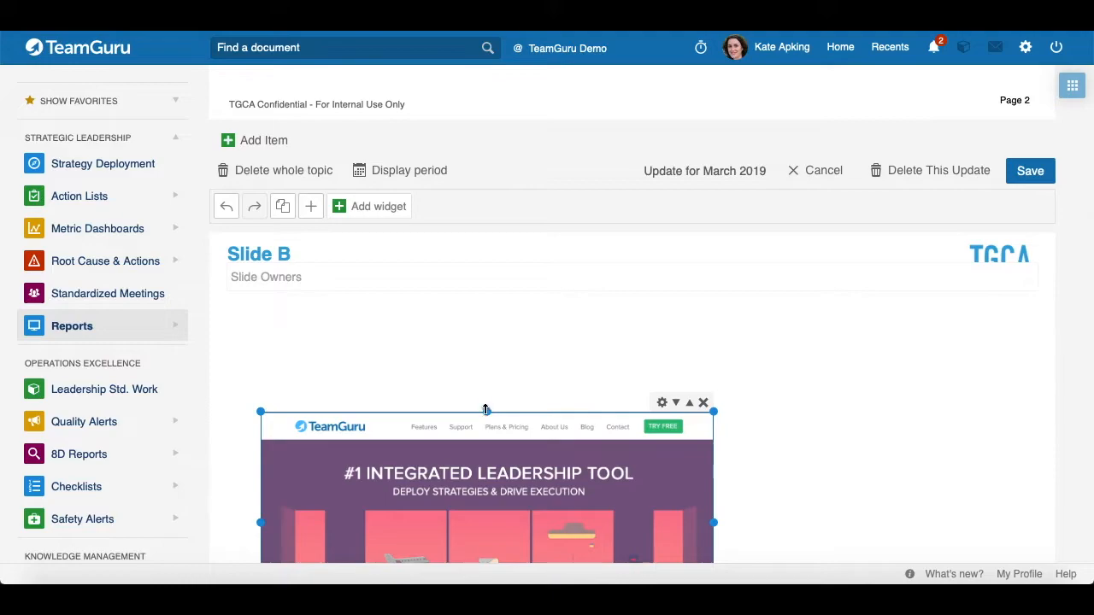
drag(456, 412, 427, 296)
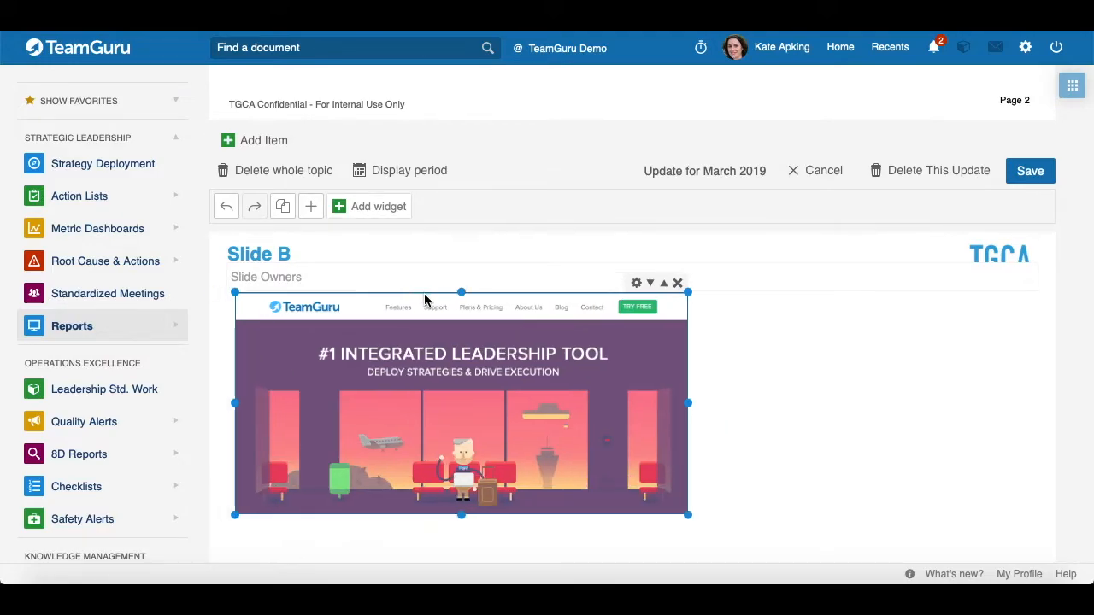
click(793, 386)
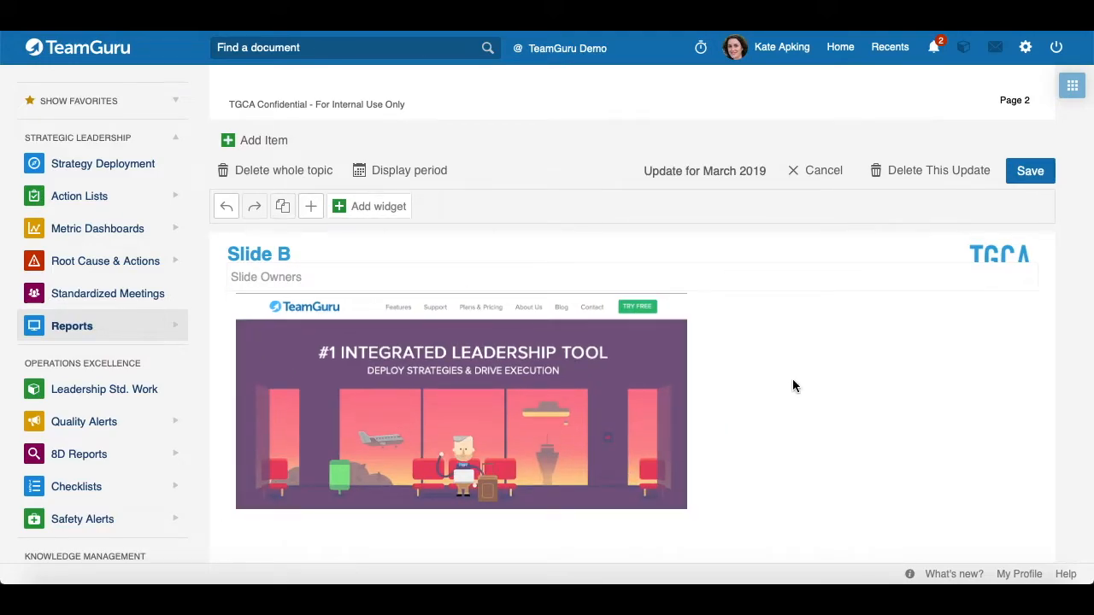
click(1032, 175)
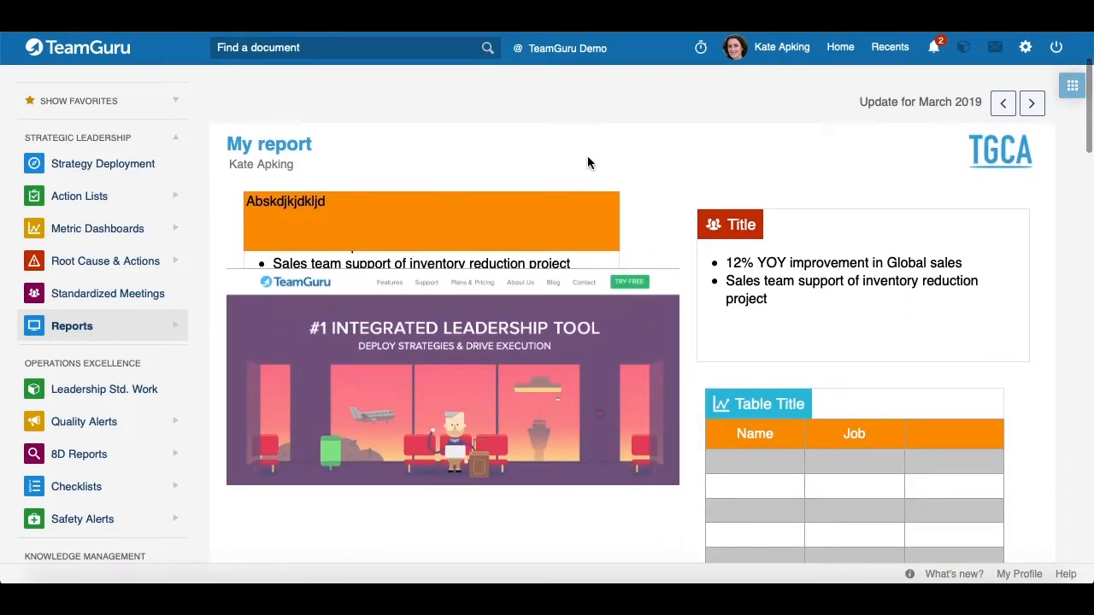
Step: Copy the whole March 2019 update of the My report slide
scroll(517, 145, up, 2)
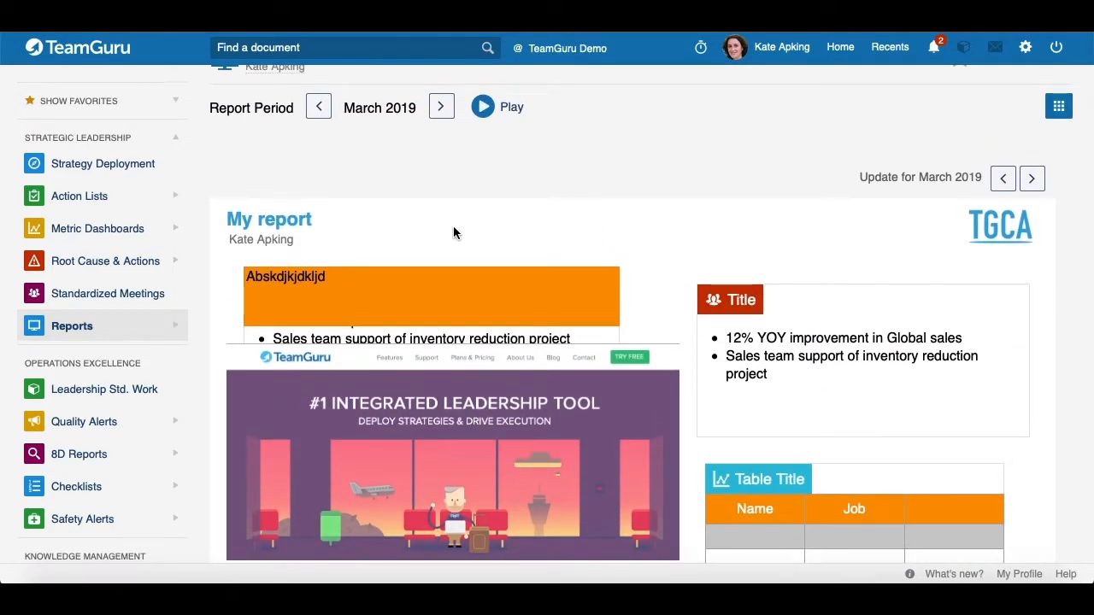
mouse_move(515, 244)
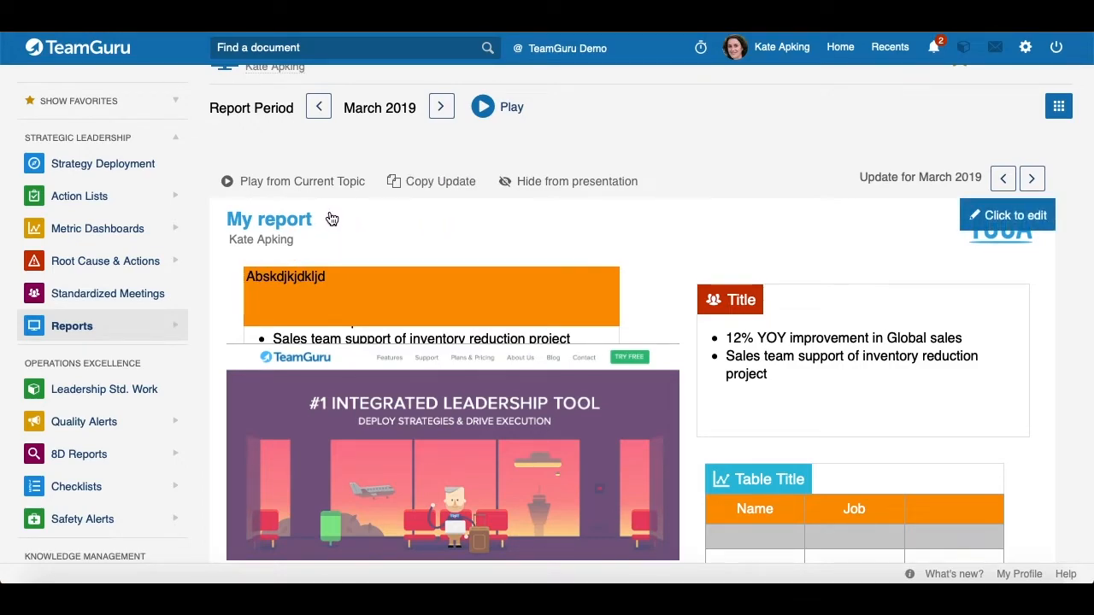
click(428, 186)
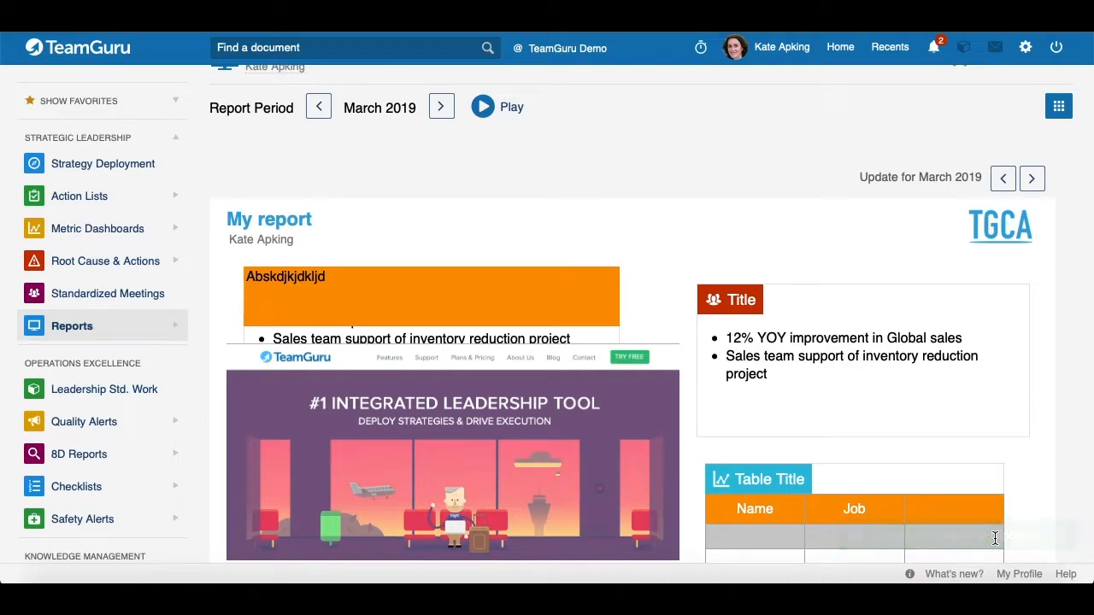
Step: Add a new topic from the clipboard directly below Slide B and save it
mouse_move(464, 277)
scroll(394, 269, down, 8)
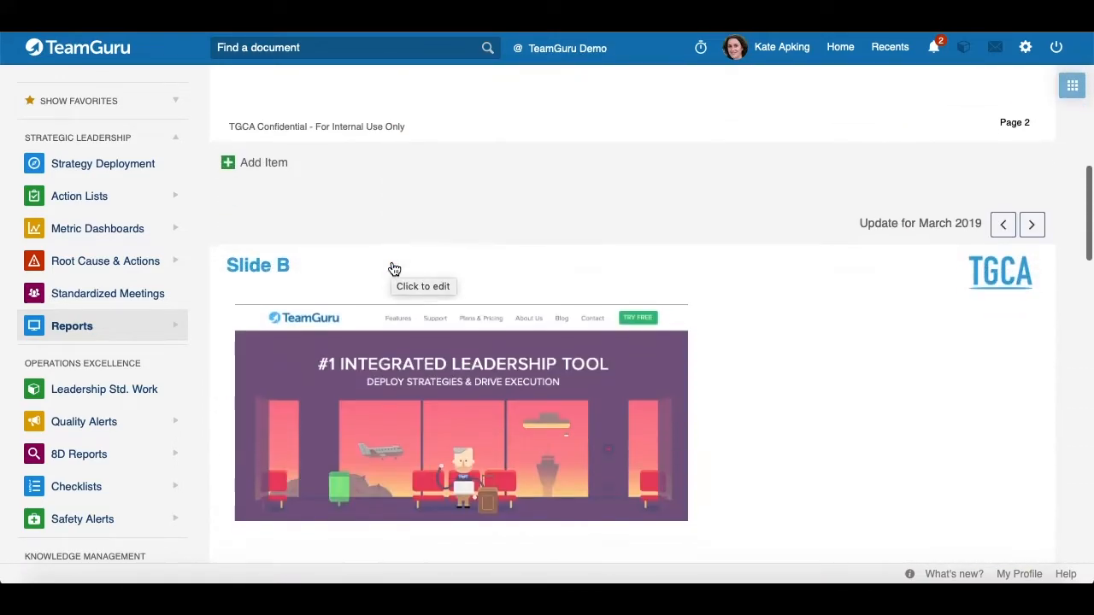
scroll(394, 269, down, 4)
scroll(394, 269, down, 3)
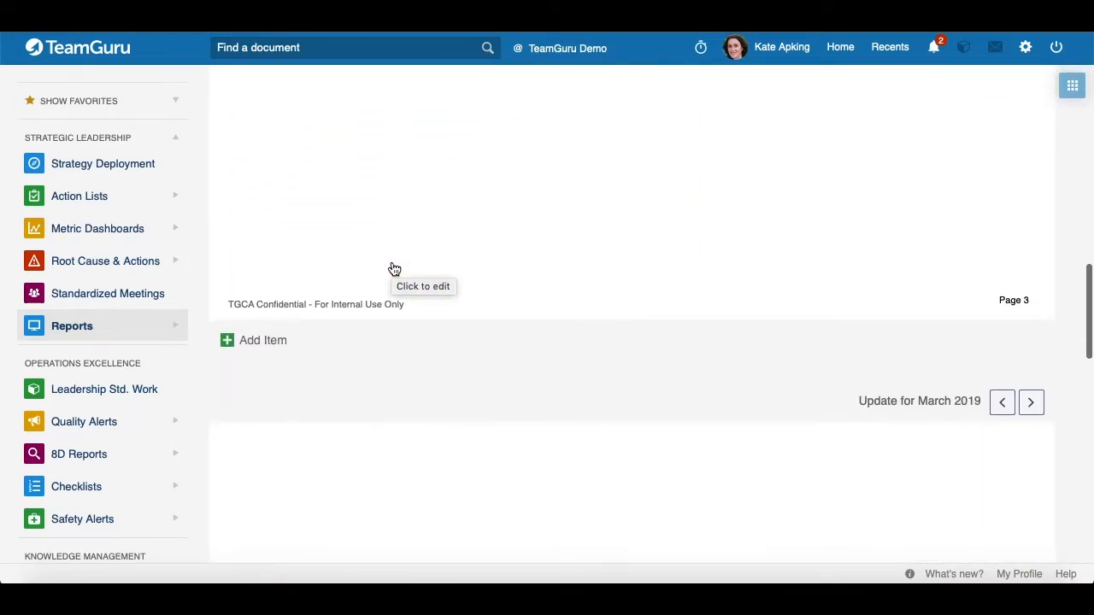
click(229, 346)
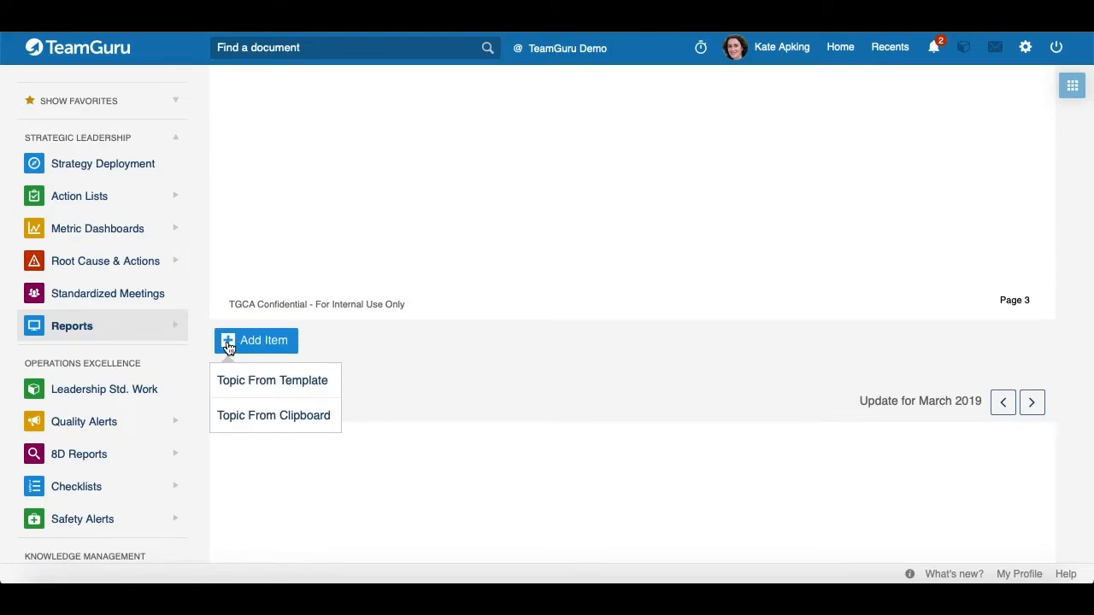
click(260, 419)
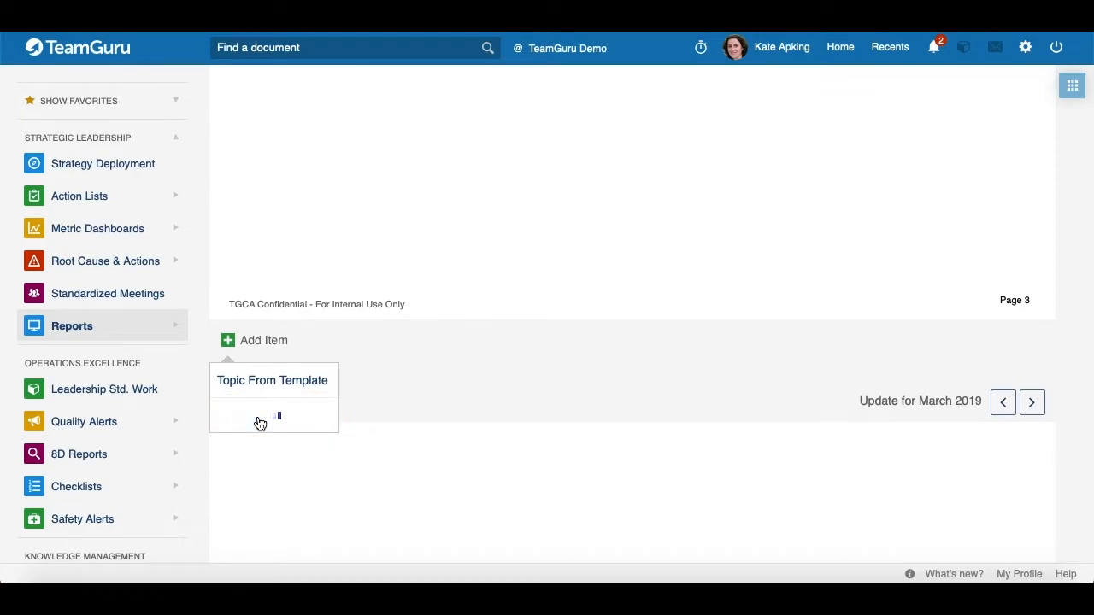
scroll(532, 354, down, 3)
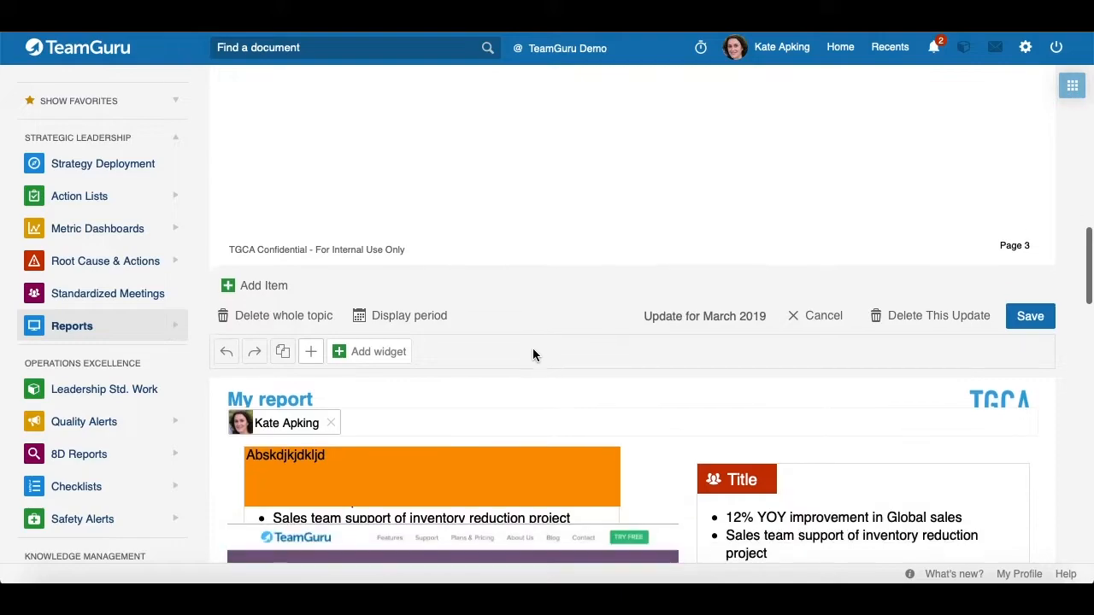
scroll(532, 355, down, 3)
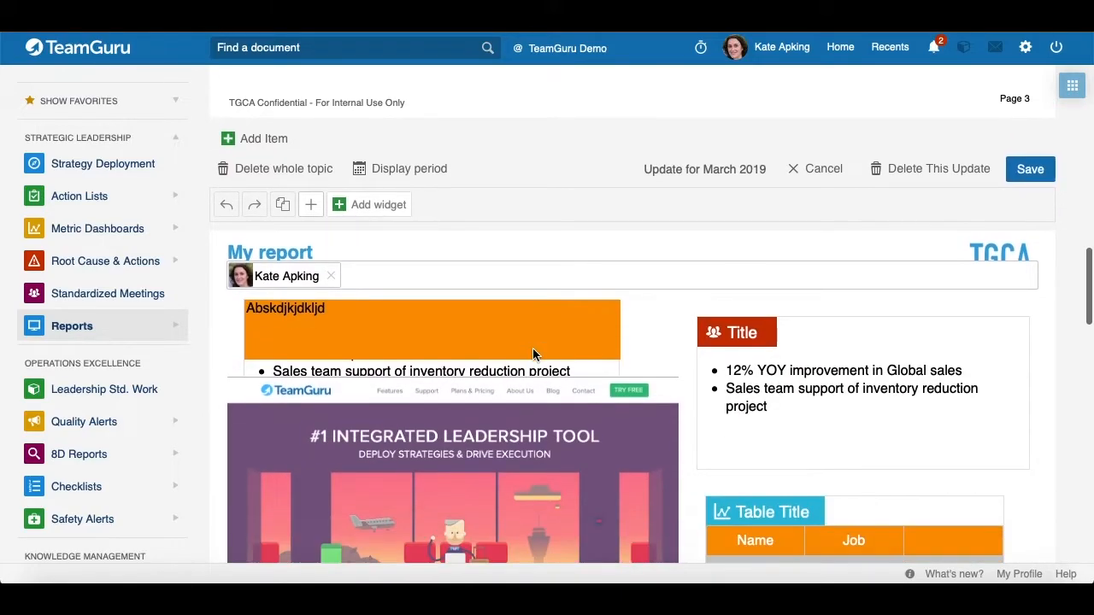
scroll(533, 351, up, 1)
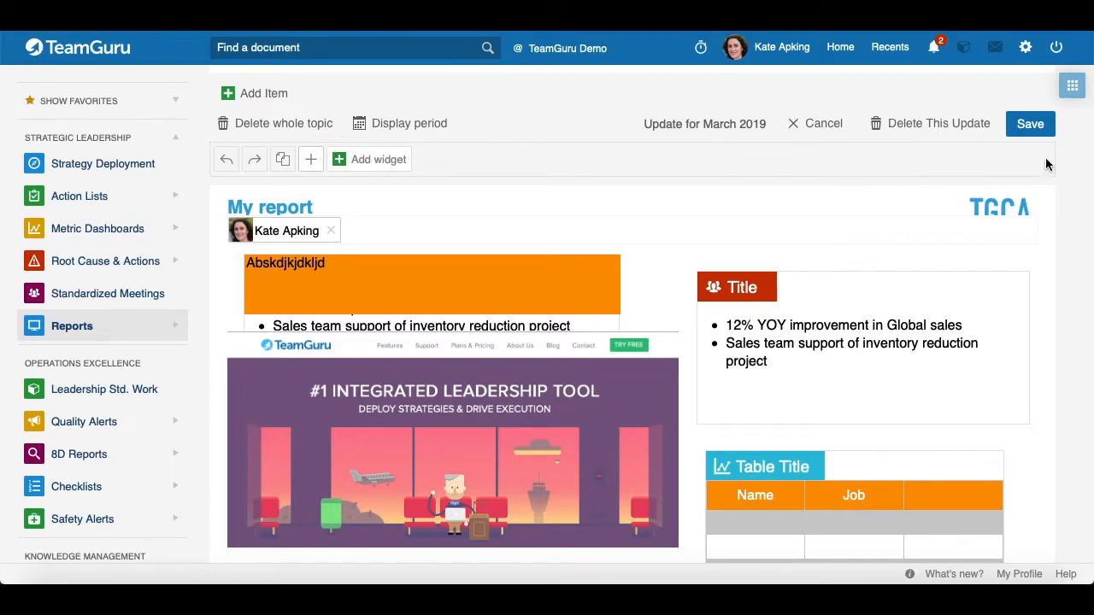
click(1032, 126)
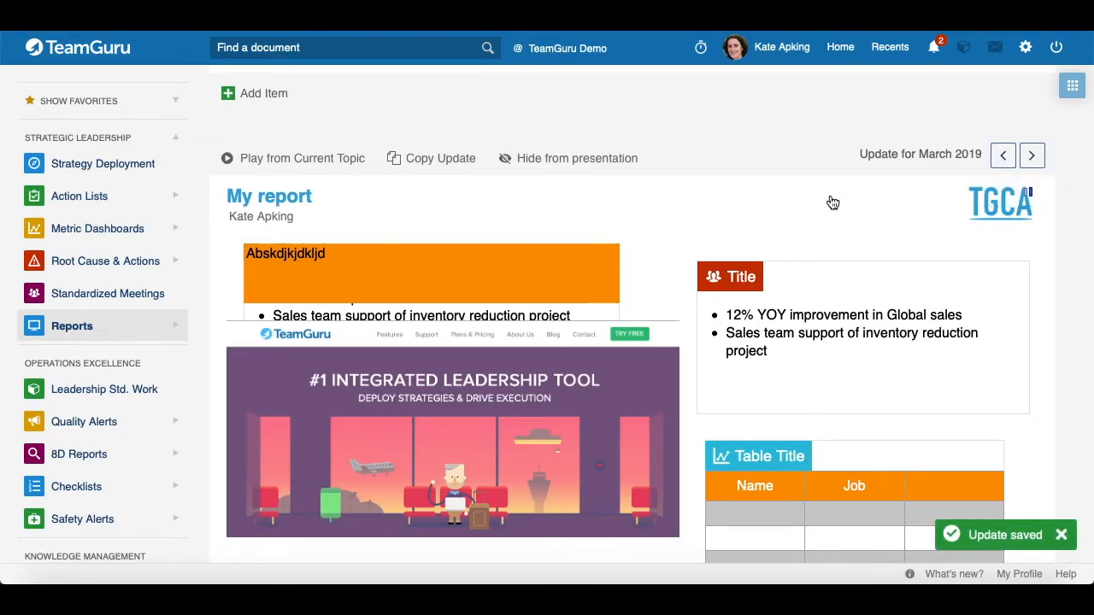
Step: Reopen the pasted My report copy for editing and delete its March 2019 update
click(779, 215)
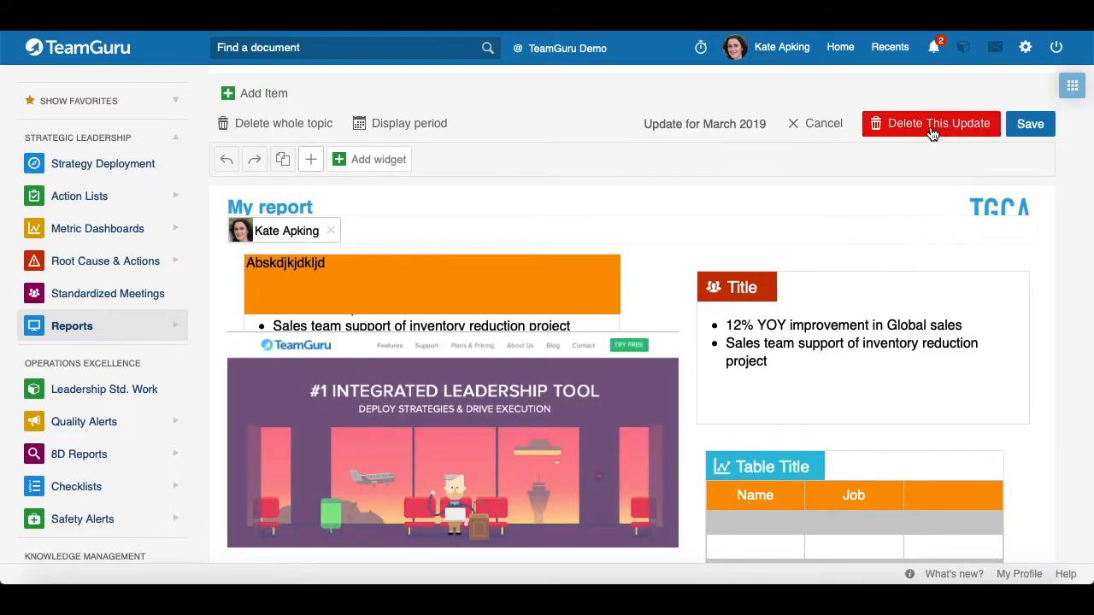
click(932, 128)
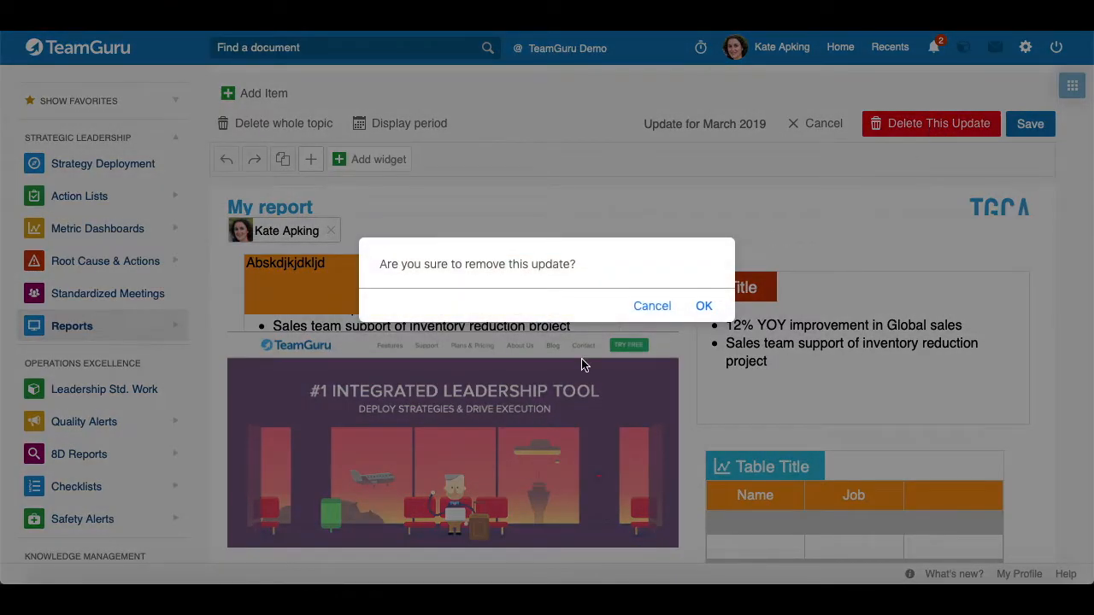
click(702, 308)
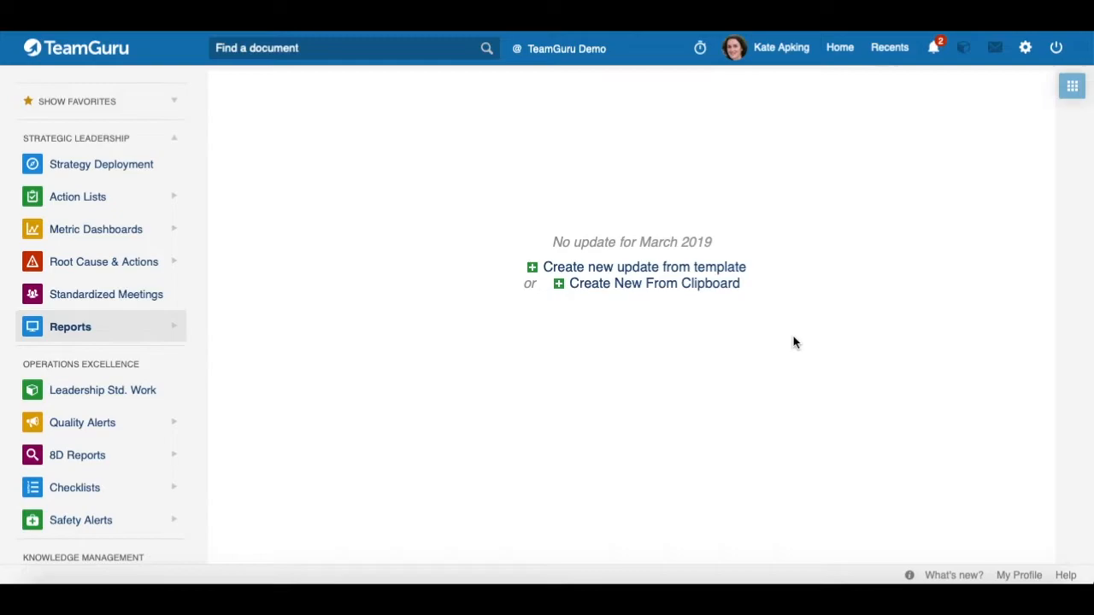
Step: Create a new March 2019 update from the template in the emptied topic
scroll(793, 337, up, 15)
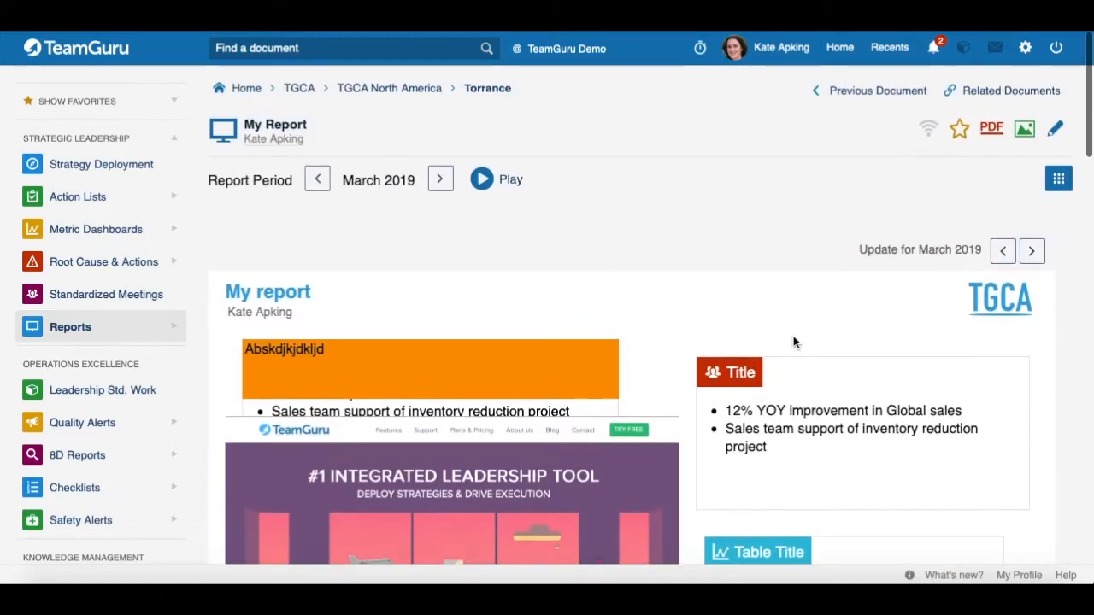
scroll(793, 342, down, 15)
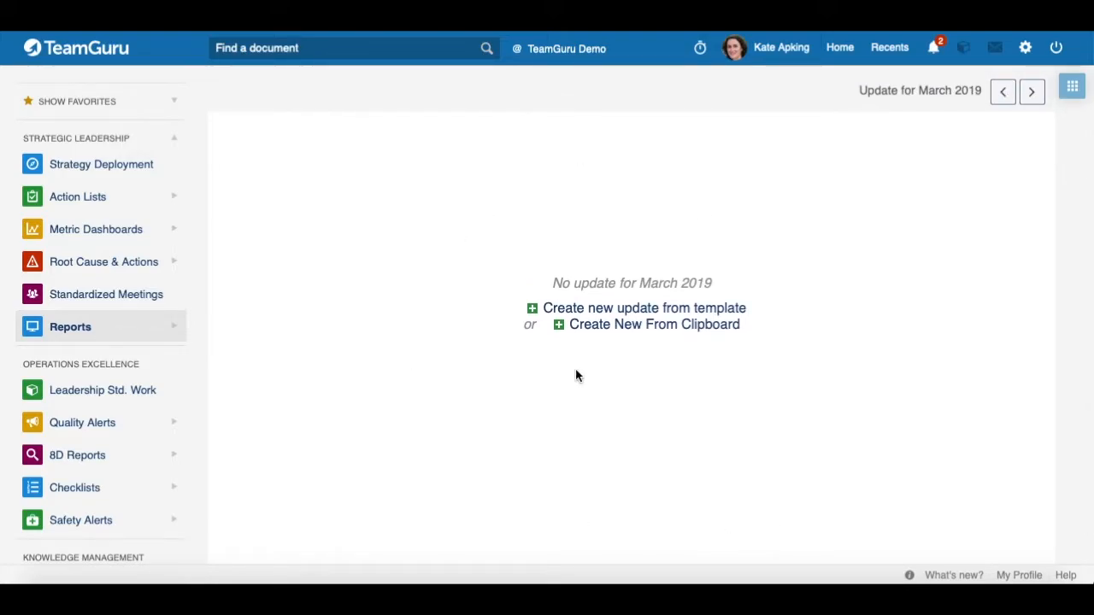
click(576, 313)
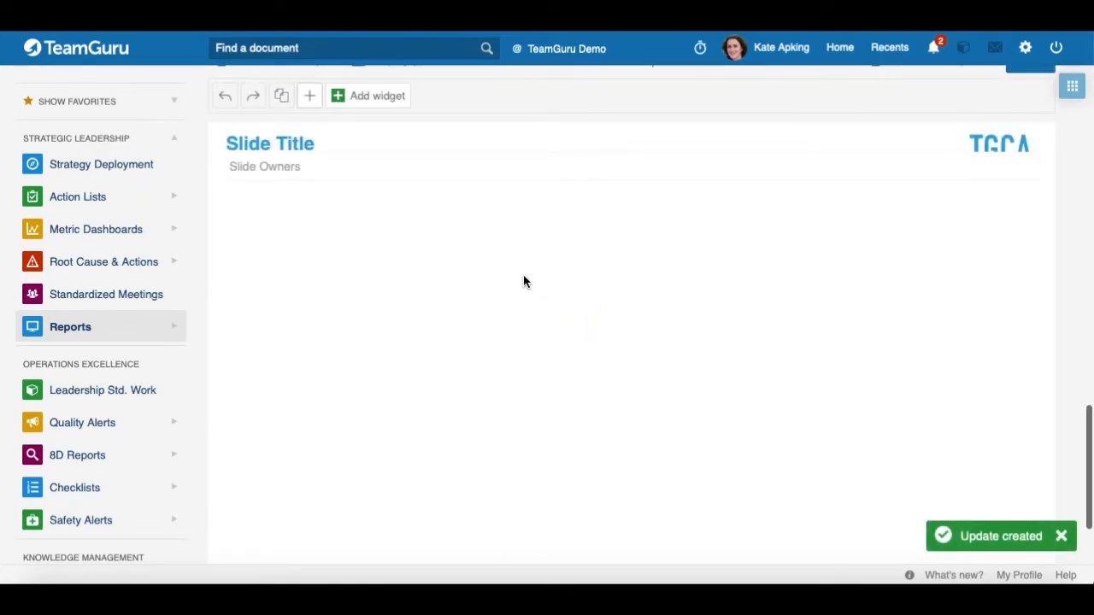
Step: Delete the whole topic that holds the new template update below Slide B
scroll(523, 274, up, 2)
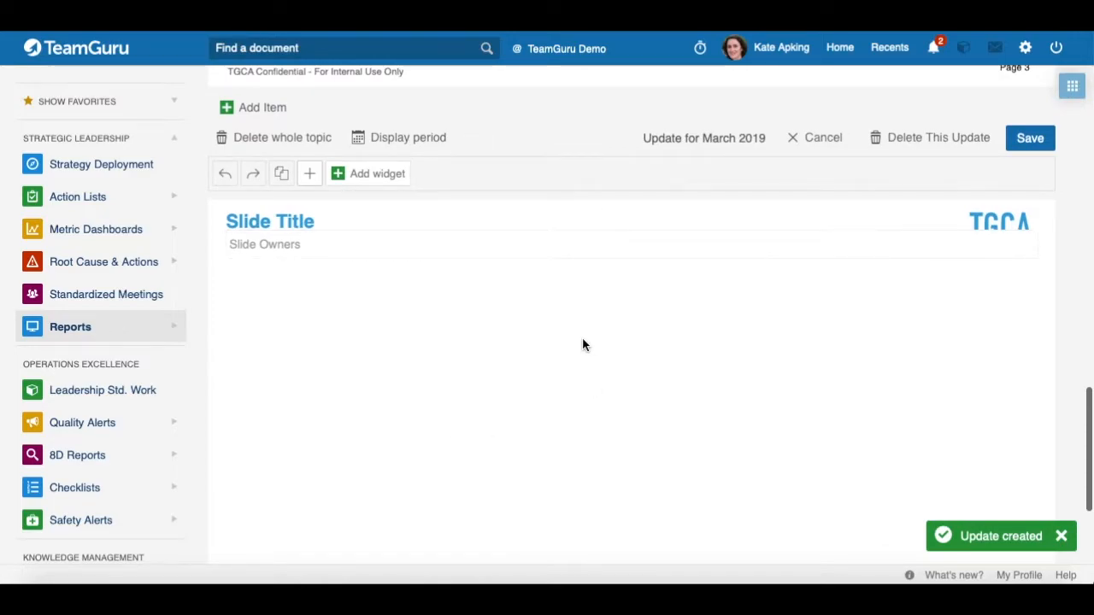
click(260, 144)
click(703, 310)
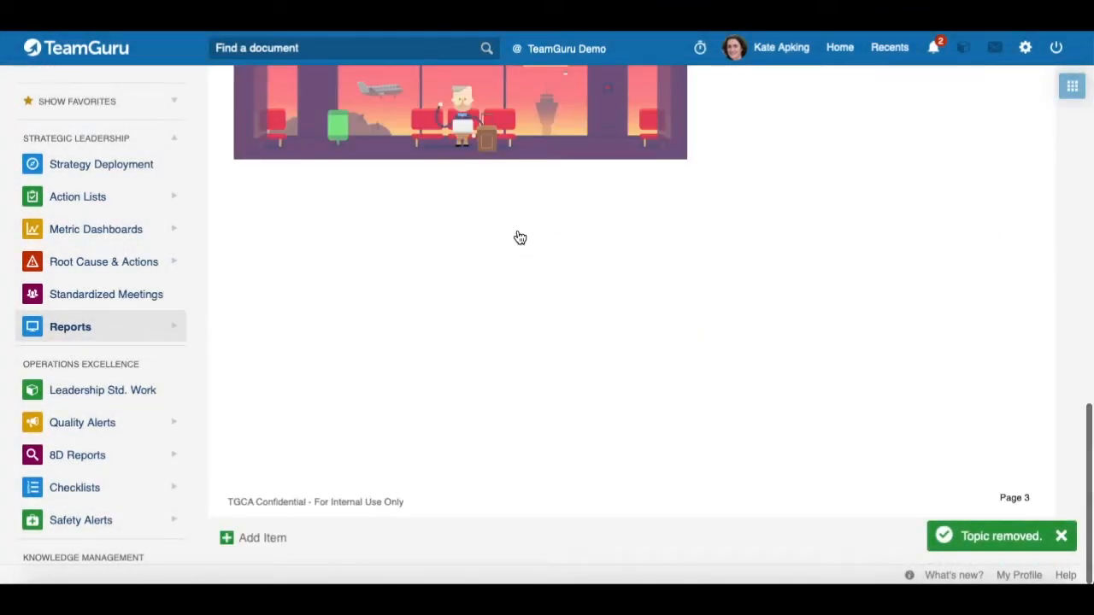
Step: Reopen Slide B's March 2019 update for editing
scroll(520, 237, up, 5)
scroll(520, 236, up, 8)
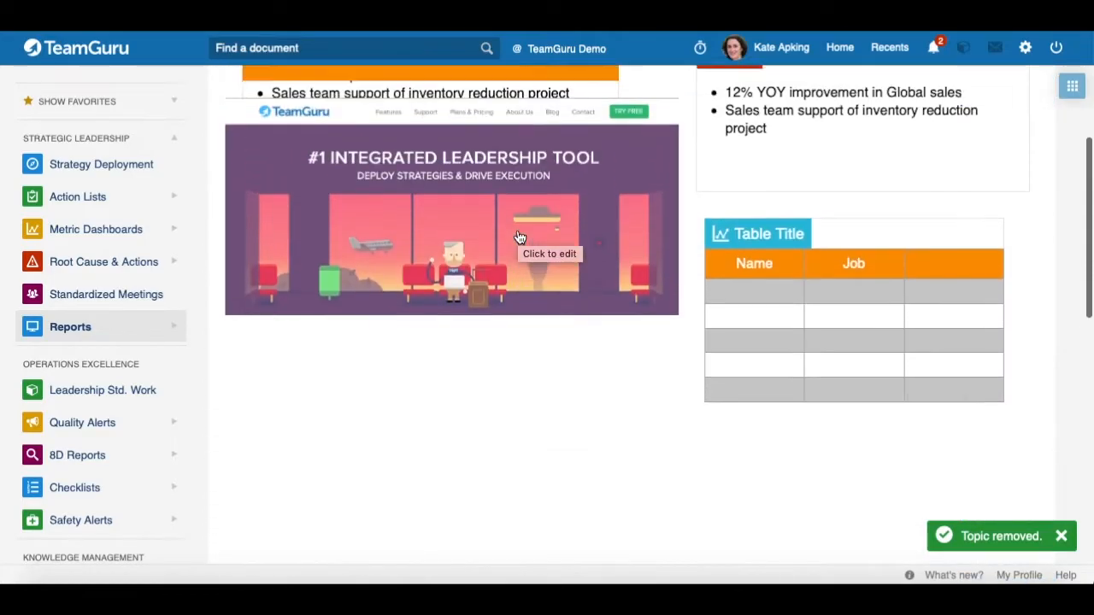
scroll(519, 237, down, 9)
scroll(520, 237, up, 8)
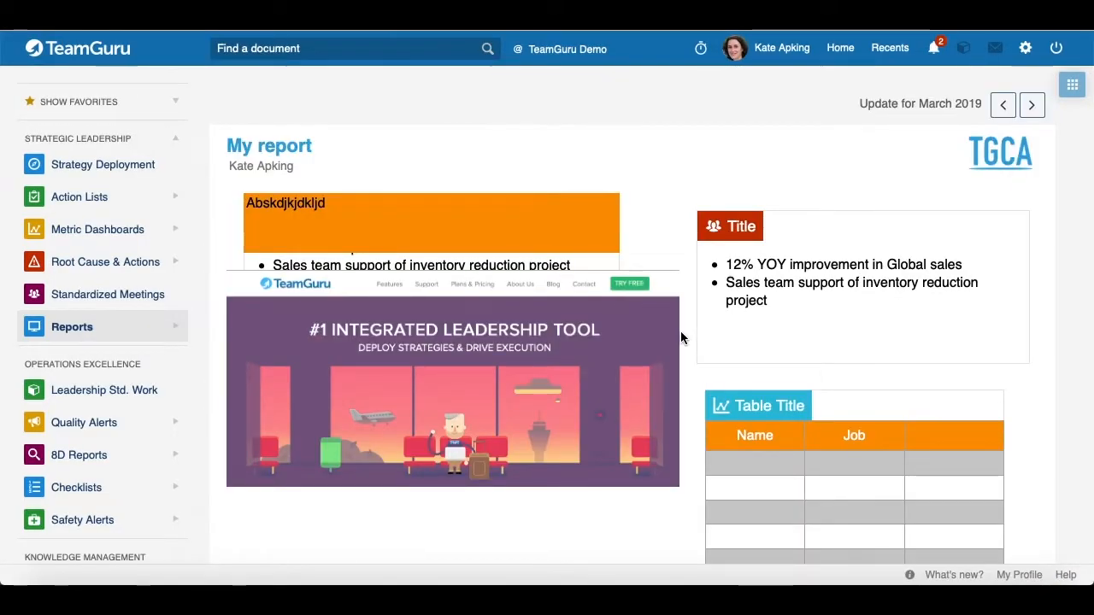
scroll(680, 338, down, 8)
scroll(682, 338, down, 1)
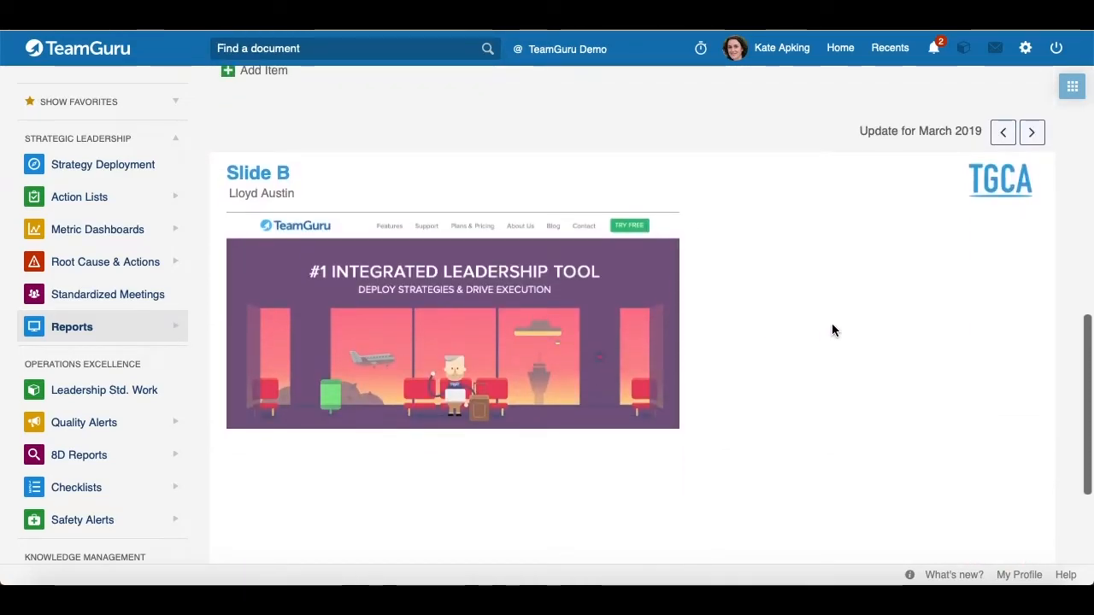
mouse_move(868, 256)
click(999, 175)
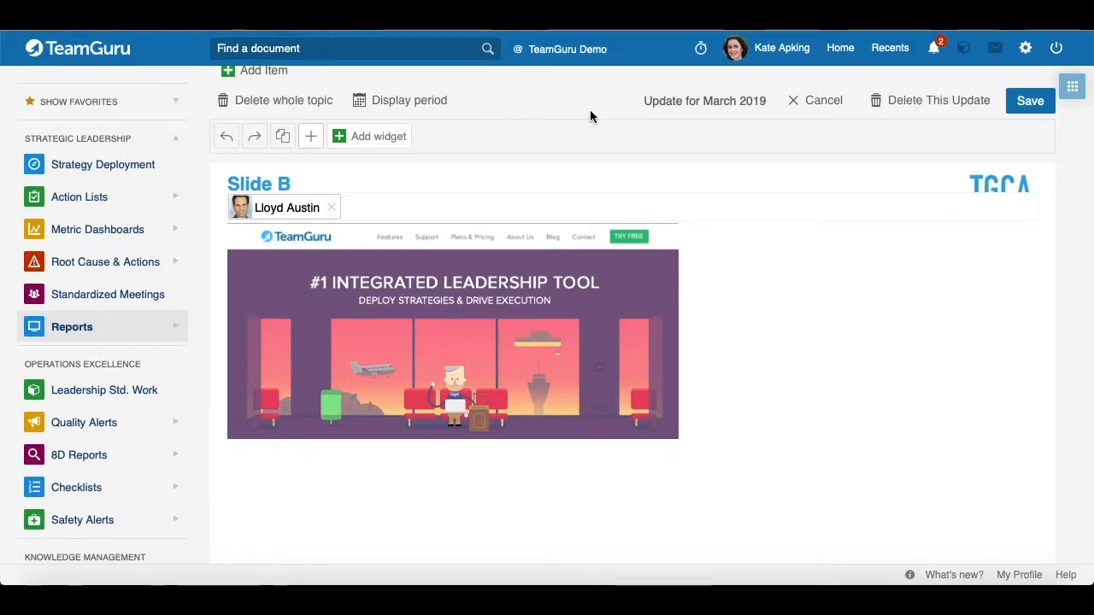
scroll(524, 119, up, 2)
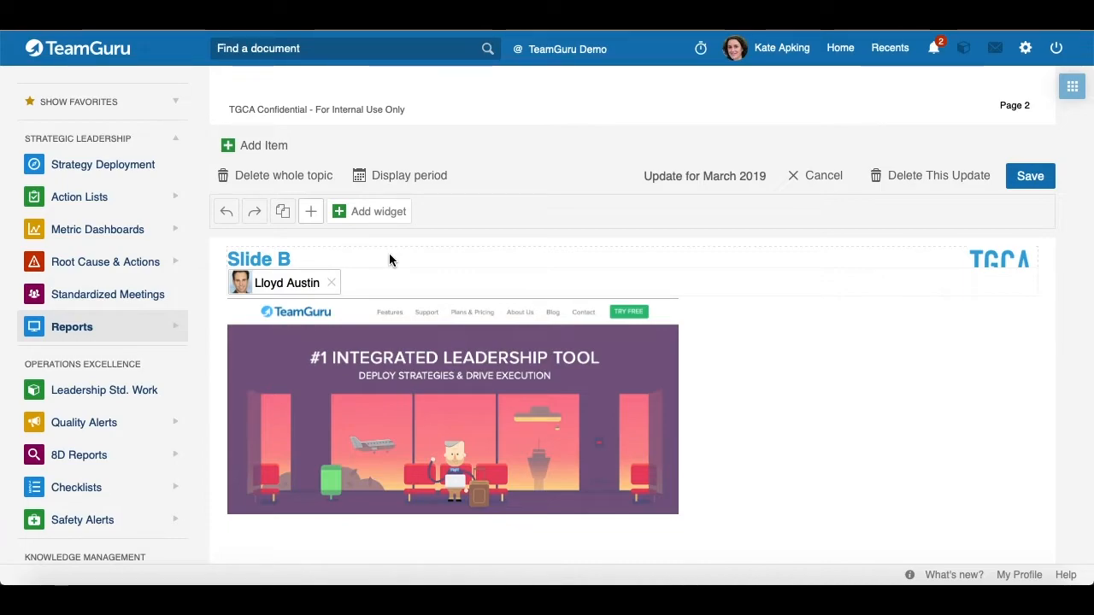
Step: Set Slide B's display period from 2019-03-01 to 2019-03-31 and save the update
click(390, 177)
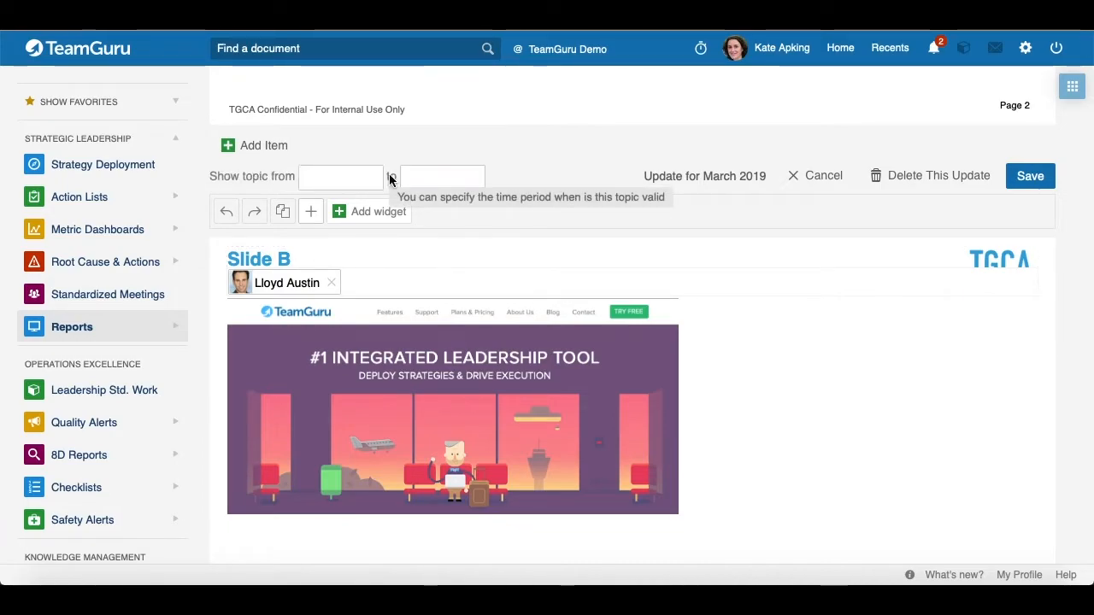
click(342, 176)
click(520, 272)
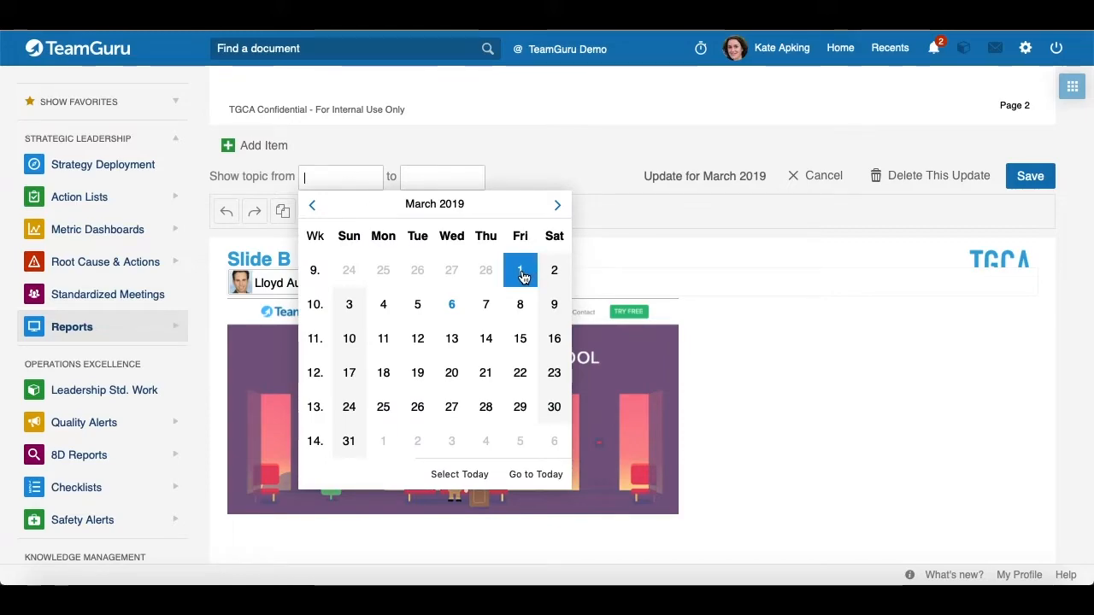
click(522, 271)
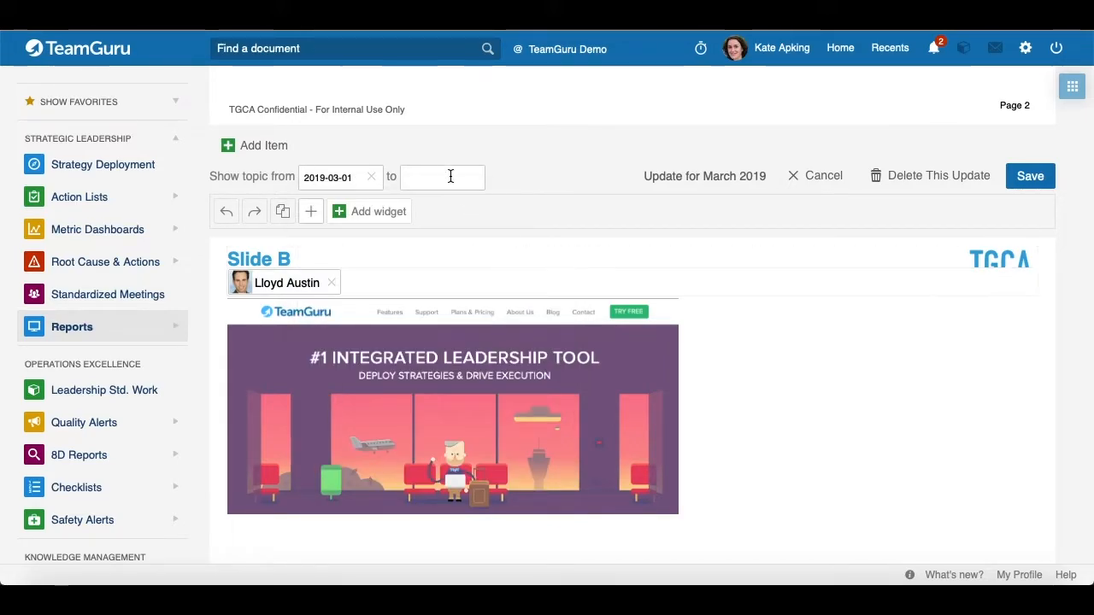
click(423, 176)
click(449, 439)
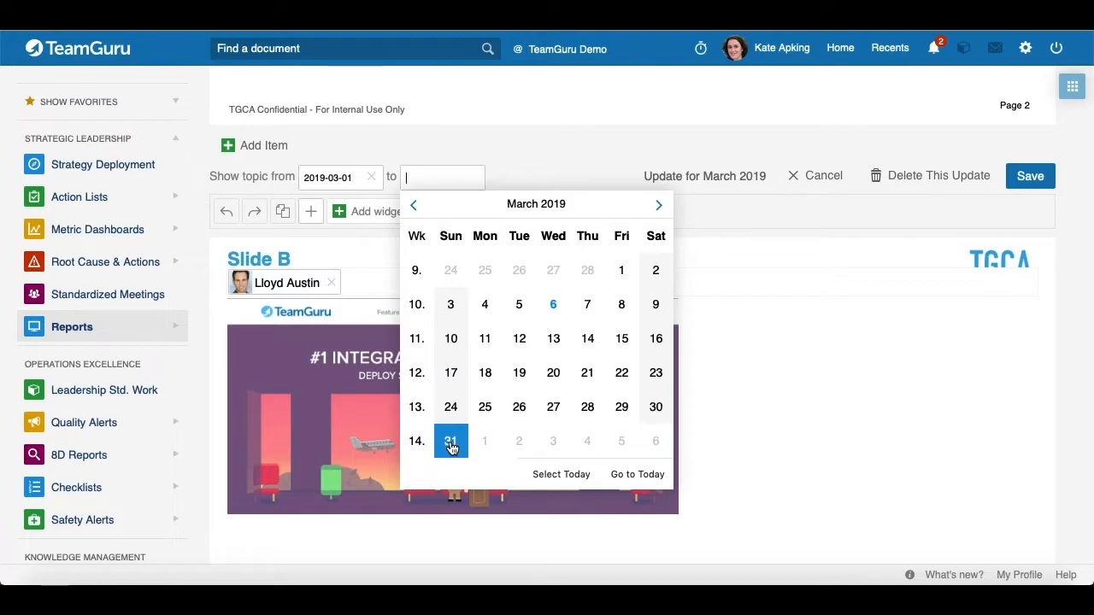
click(1031, 177)
Step: Switch the report period to April 2019 and check which topics are shown
scroll(760, 324, up, 15)
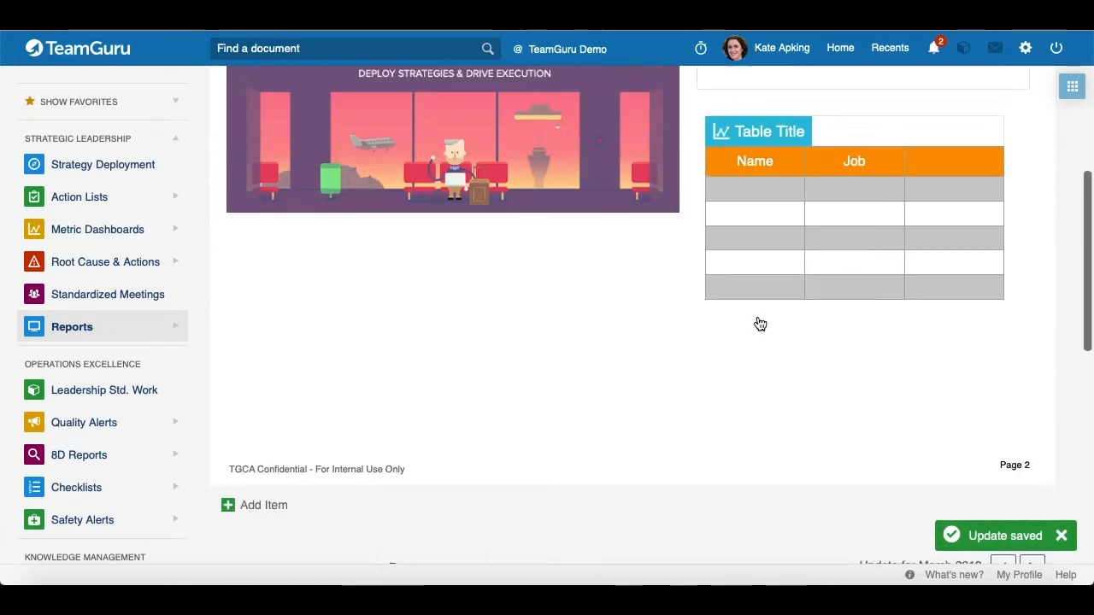
click(442, 180)
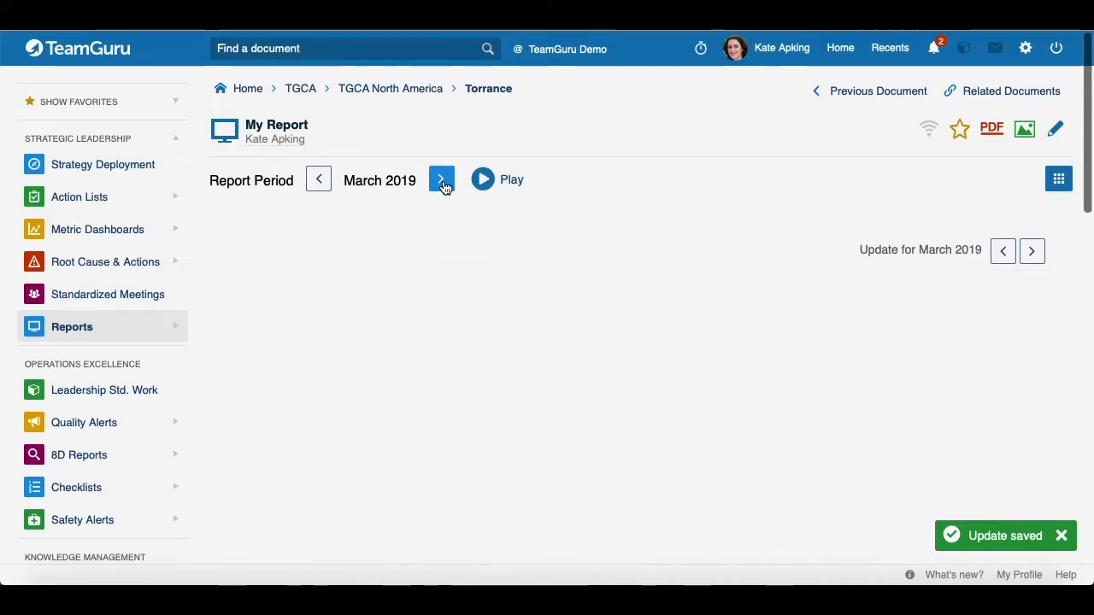
scroll(456, 318, down, 1)
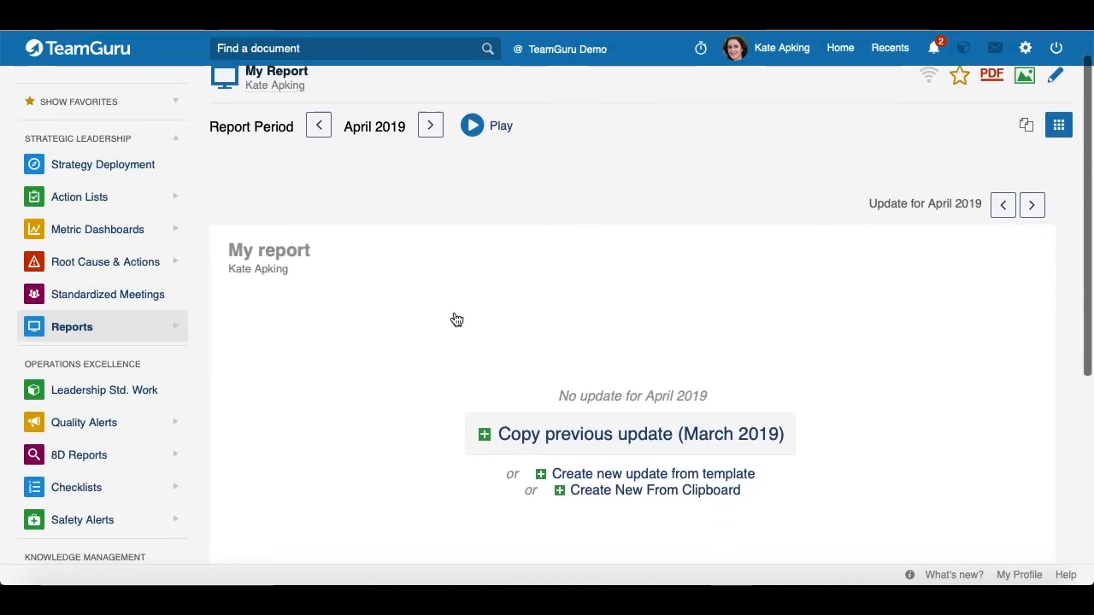
scroll(391, 316, down, 4)
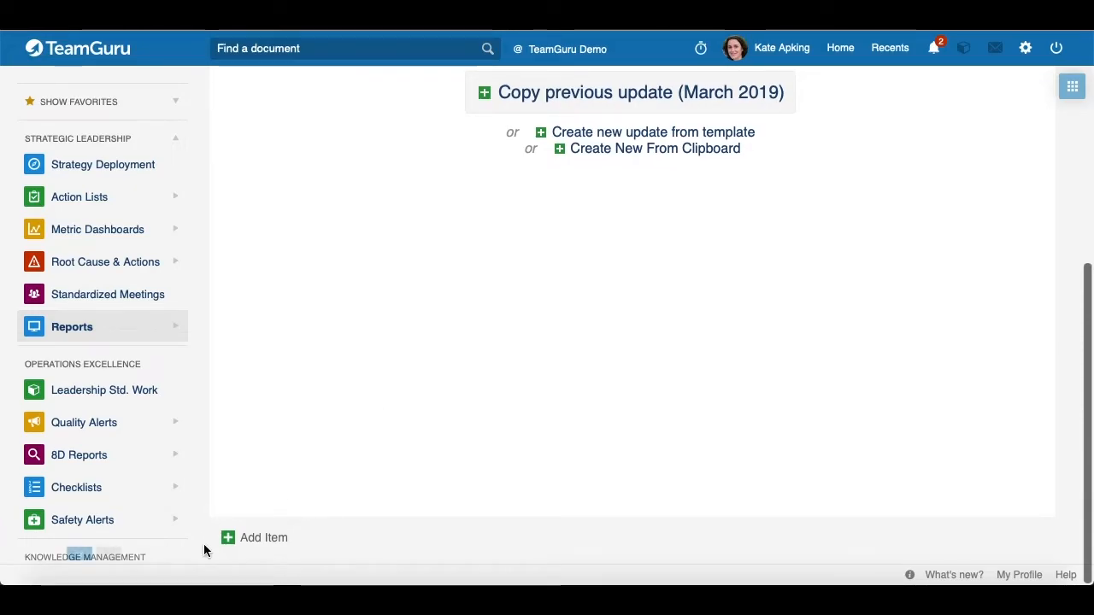
scroll(550, 449, up, 2)
scroll(551, 449, up, 3)
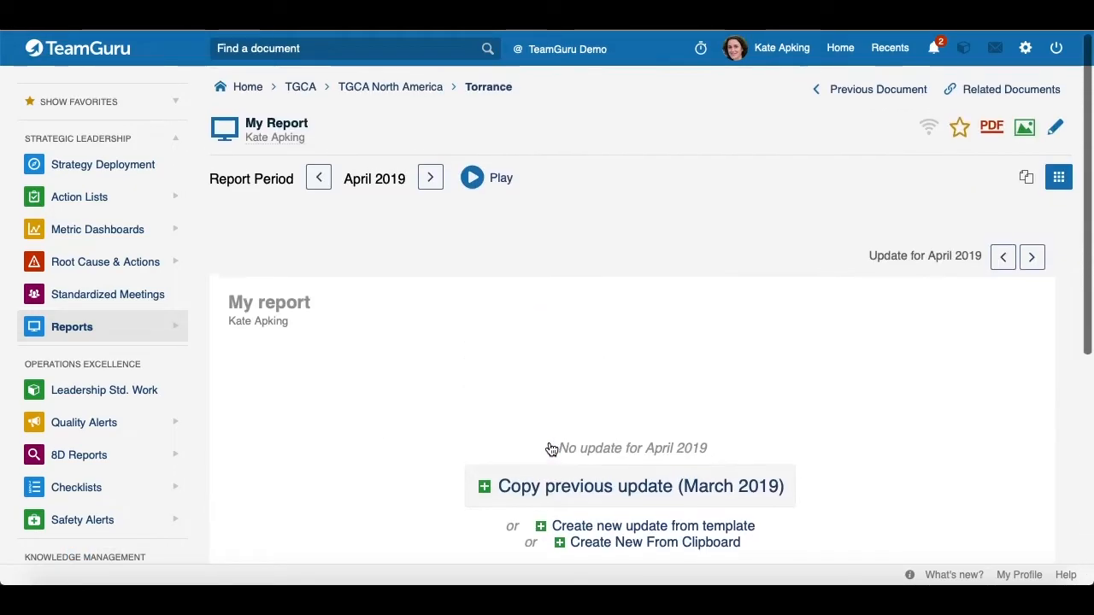
Step: Return the report period to March 2019 and look through its slides, including Slide B
click(318, 181)
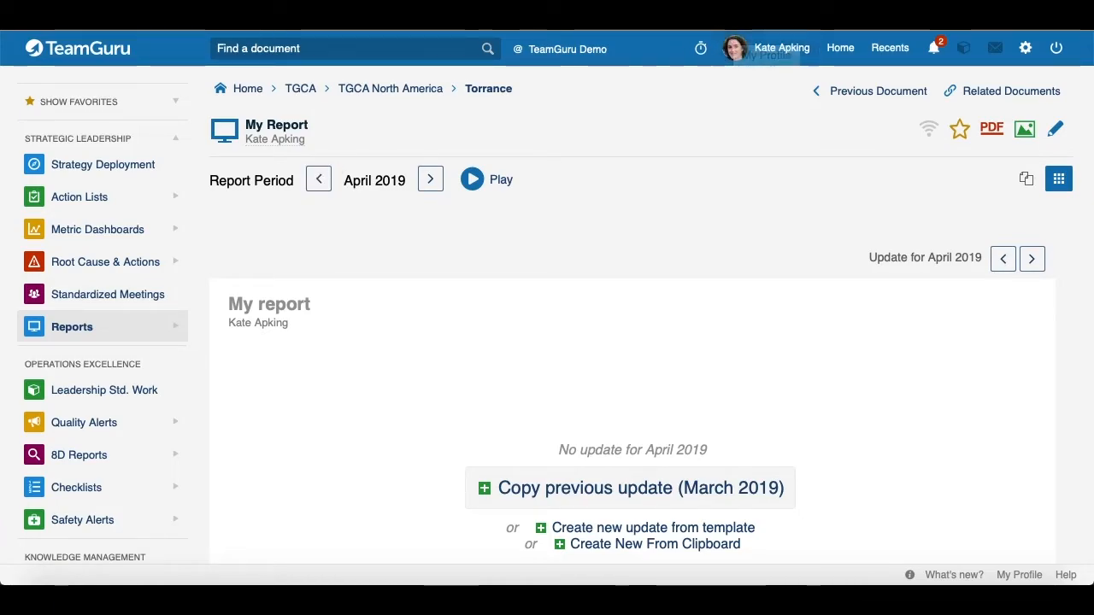
scroll(329, 263, down, 20)
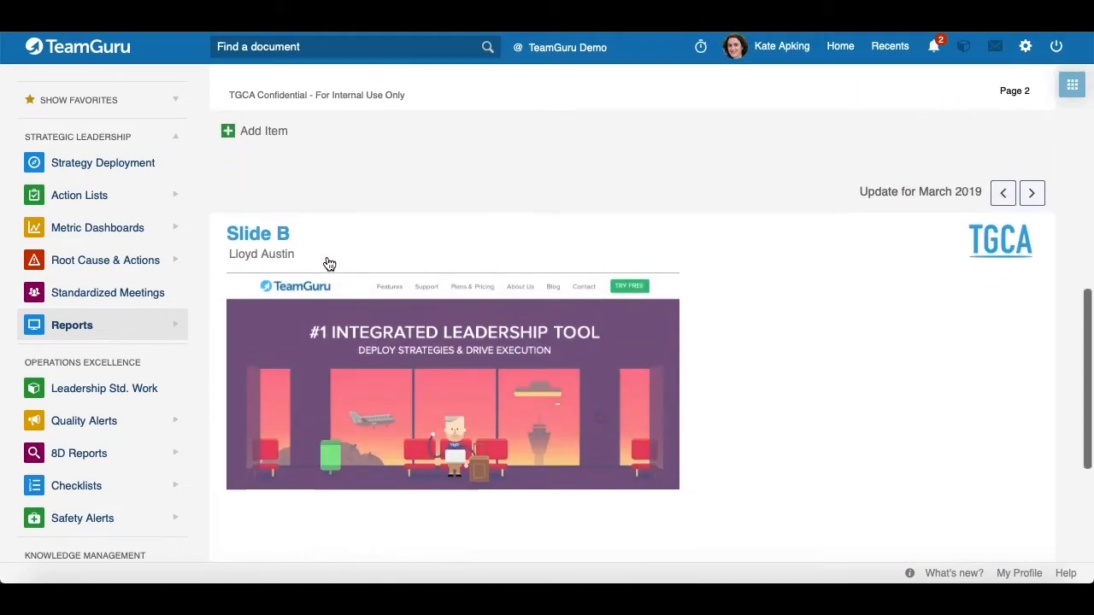
scroll(329, 263, down, 5)
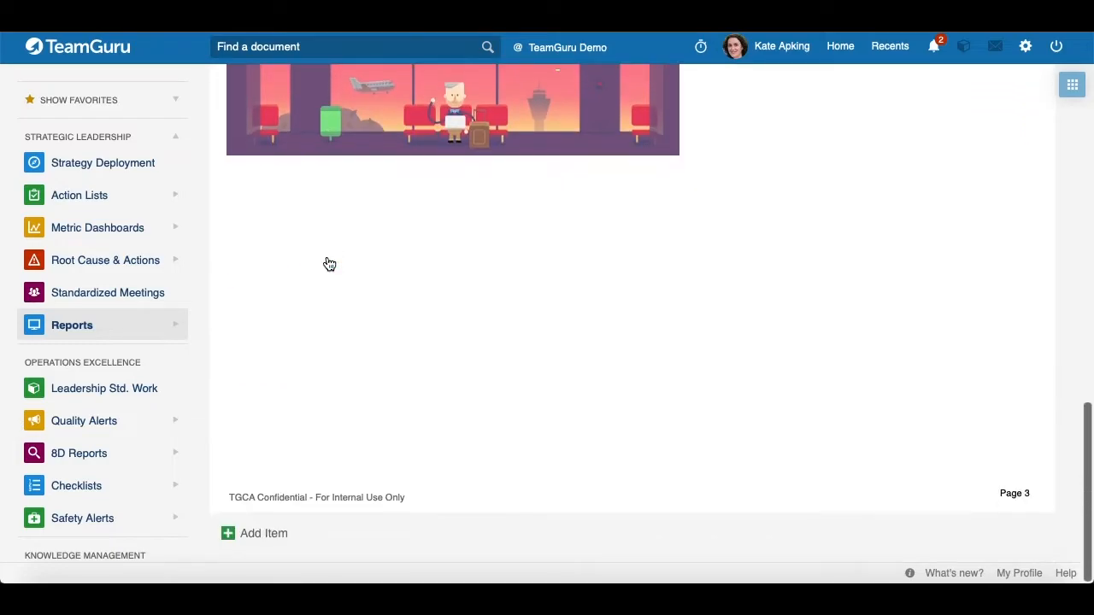
scroll(329, 263, up, 16)
scroll(329, 263, up, 3)
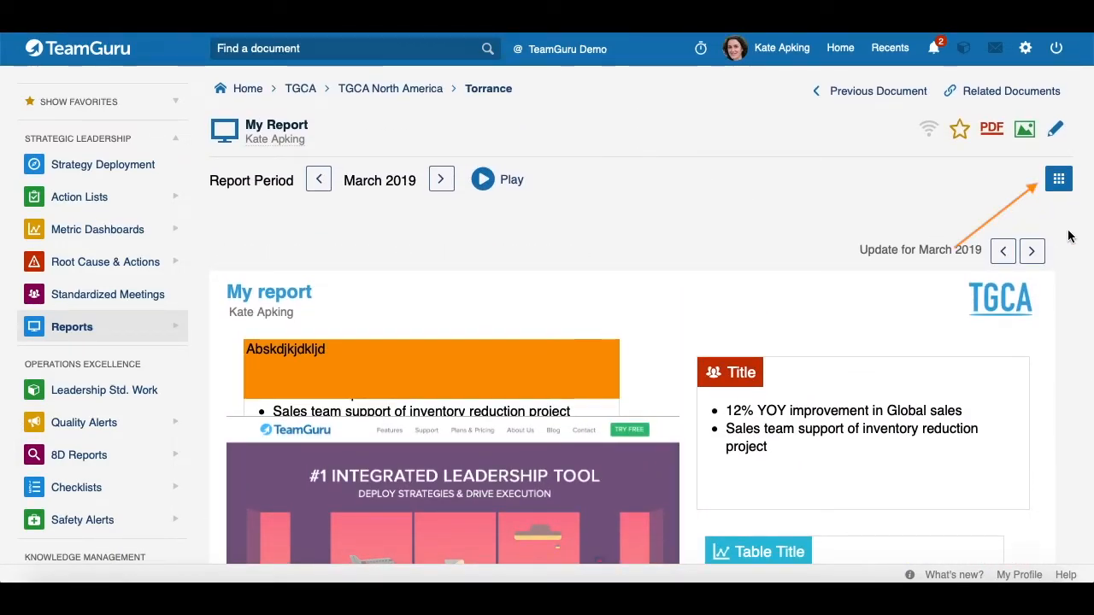
Step: Open the report's topic overview, jump to Slide C from it, and close the overview
click(1059, 181)
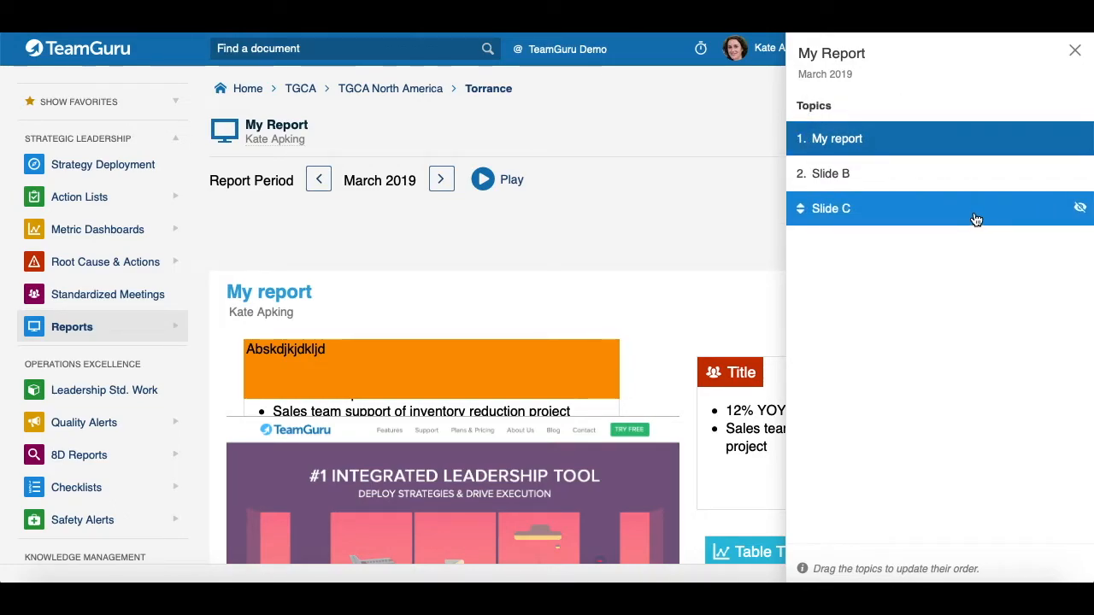
mouse_move(976, 220)
mouse_down()
mouse_move(971, 130)
mouse_move(979, 215)
mouse_up()
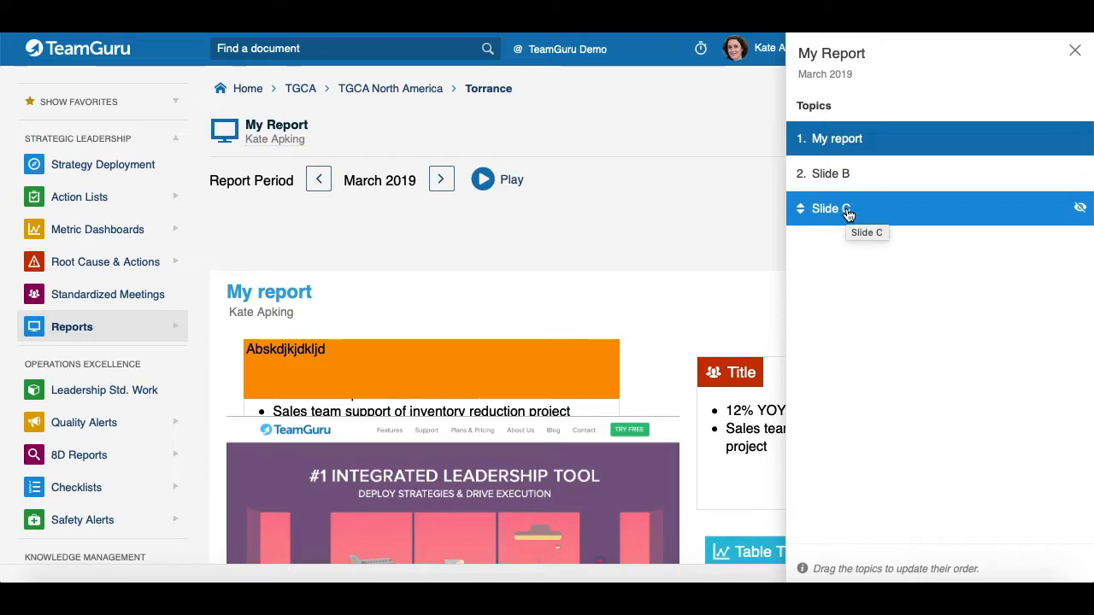
click(801, 214)
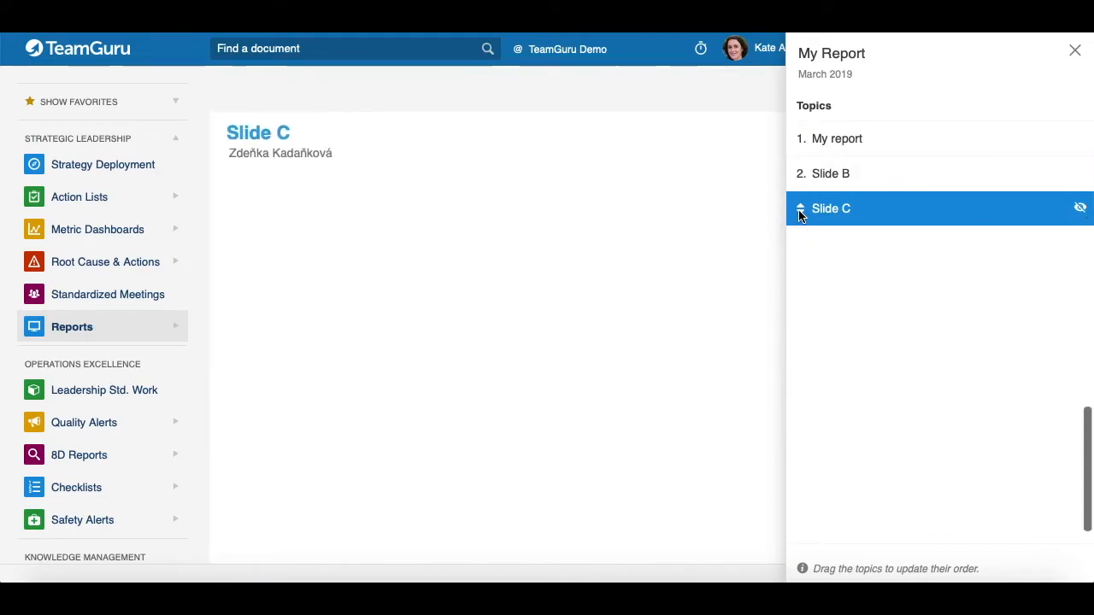
click(582, 297)
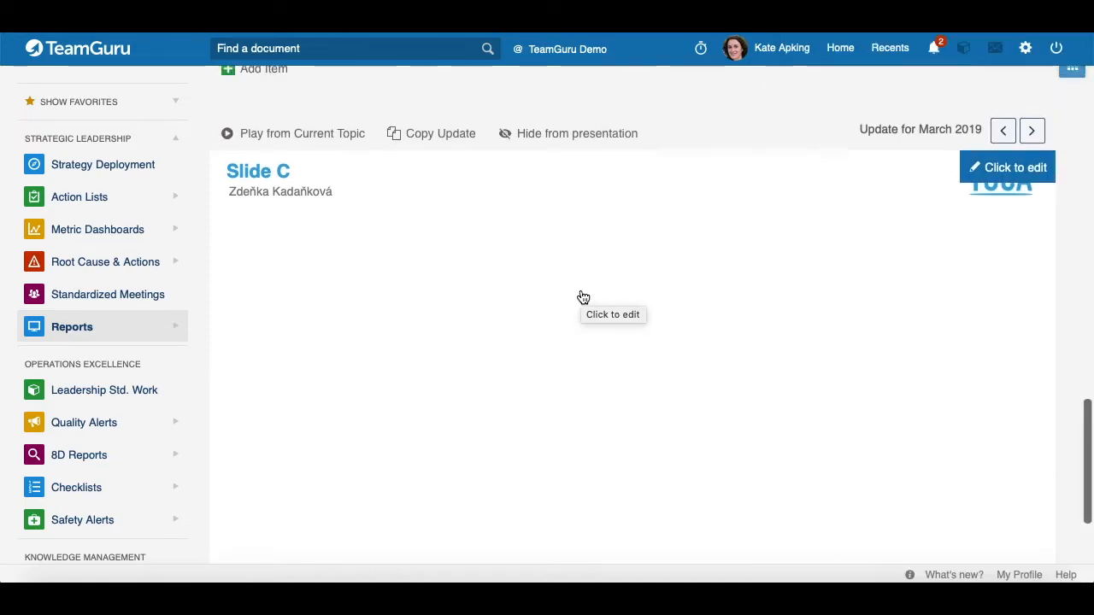
Step: Play the March 2019 report as a presentation and look through its slides
scroll(582, 297, up, 15)
scroll(958, 204, up, 3)
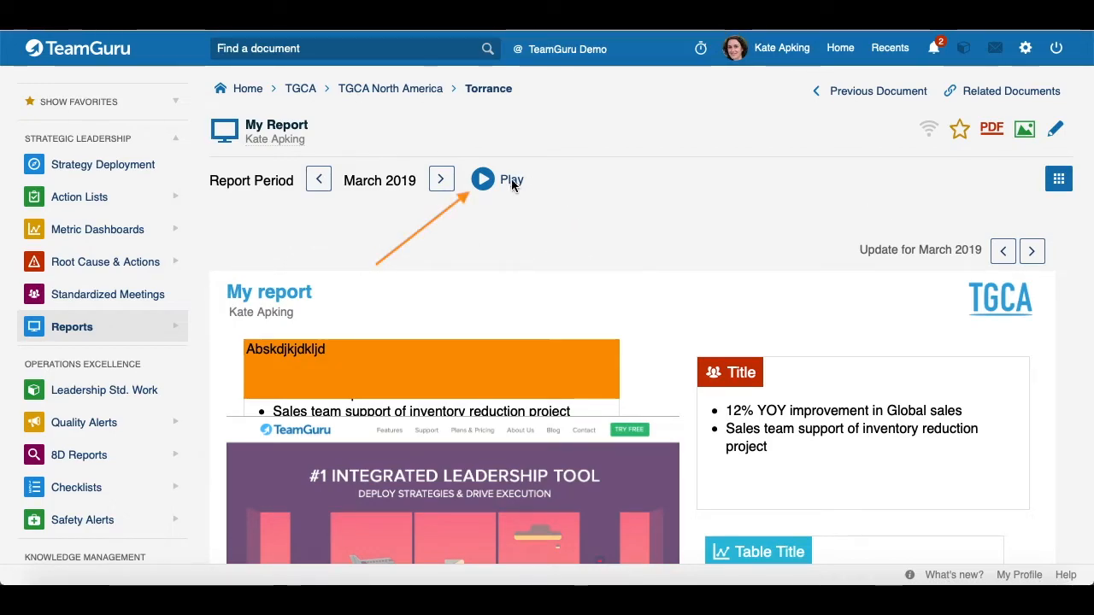
click(484, 183)
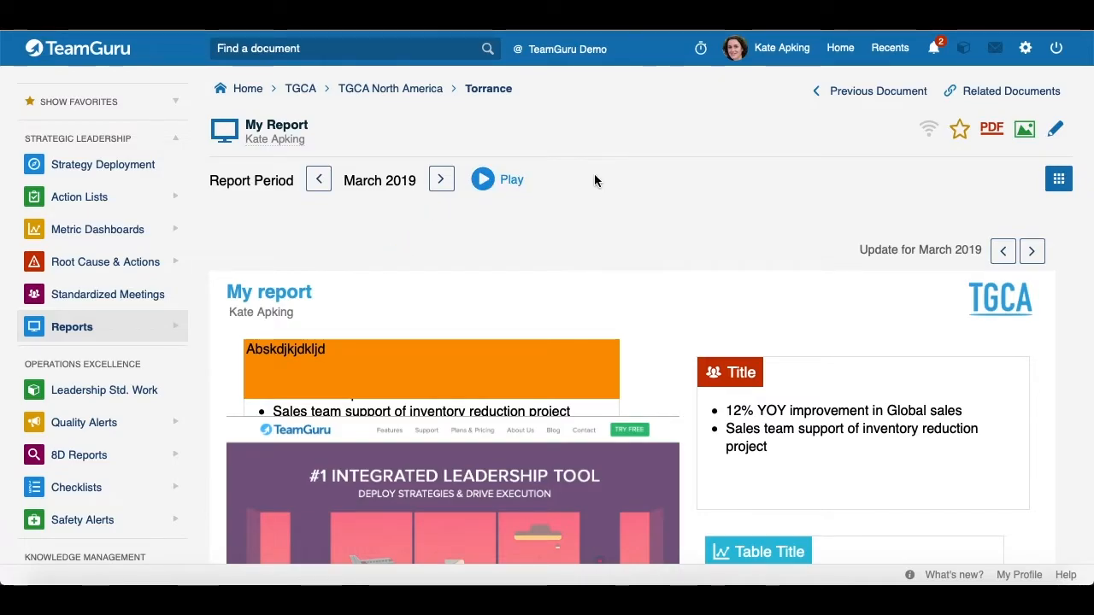
scroll(494, 154, down, 8)
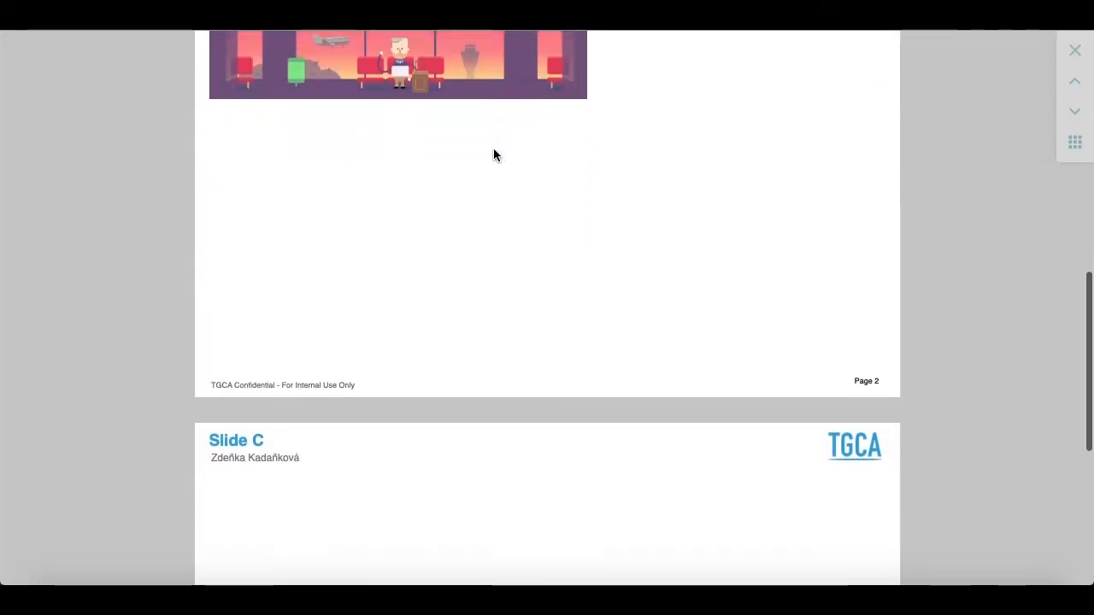
scroll(493, 155, up, 9)
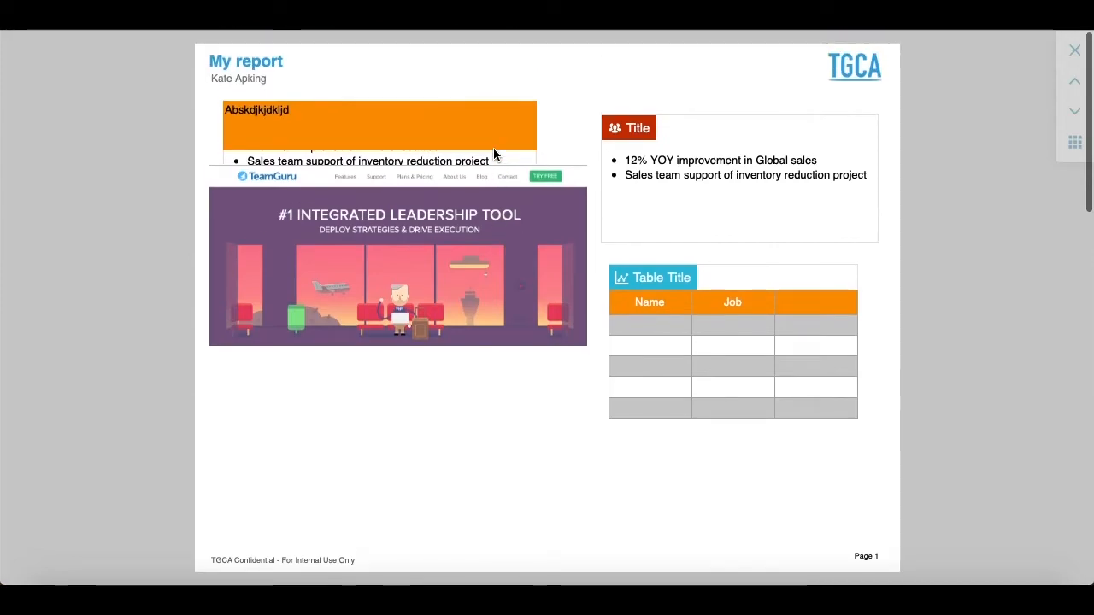
Step: Advance the presentation to Slide B, then view its topic list and close the list
mouse_move(1062, 88)
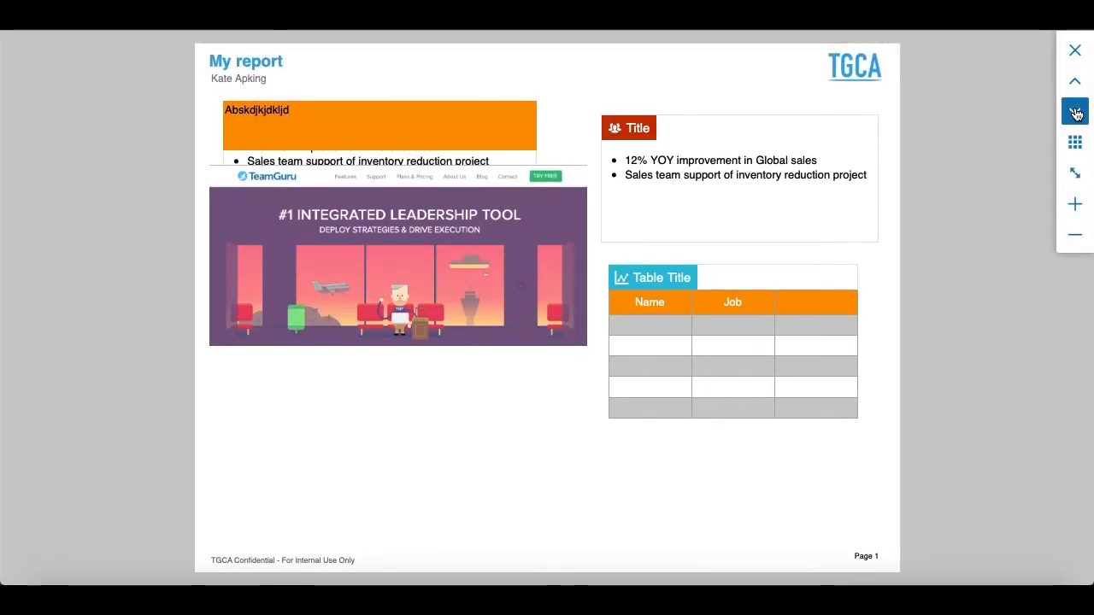
click(1075, 111)
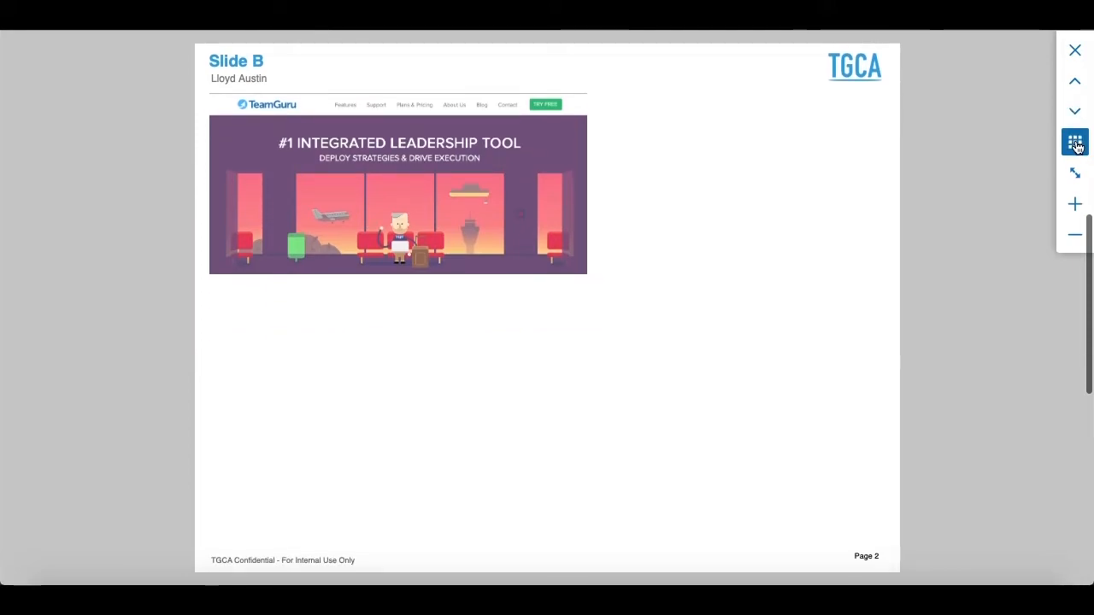
click(1075, 142)
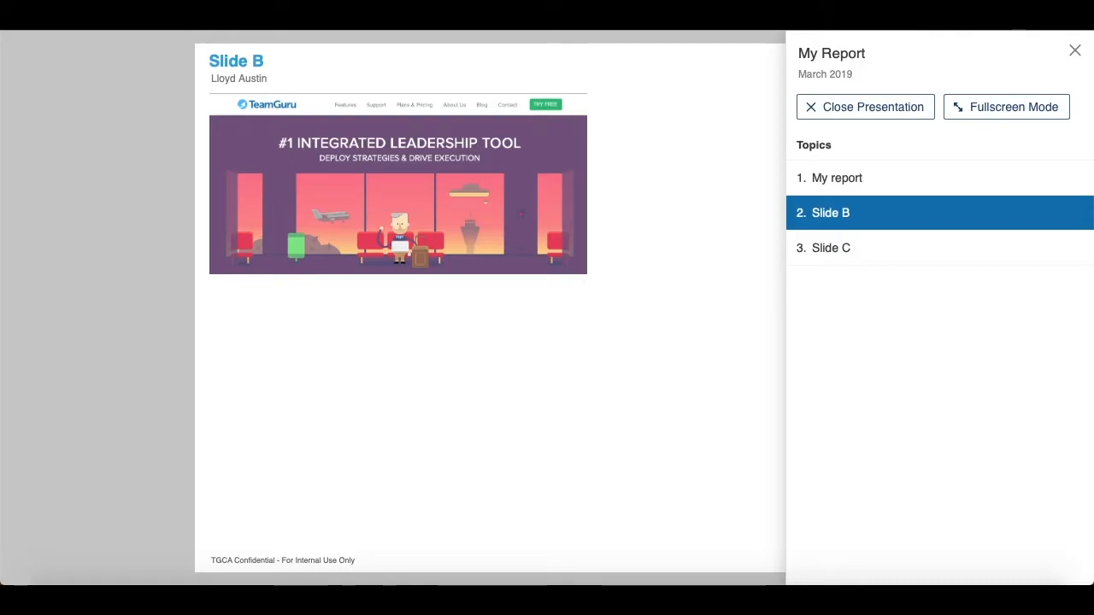
click(1075, 53)
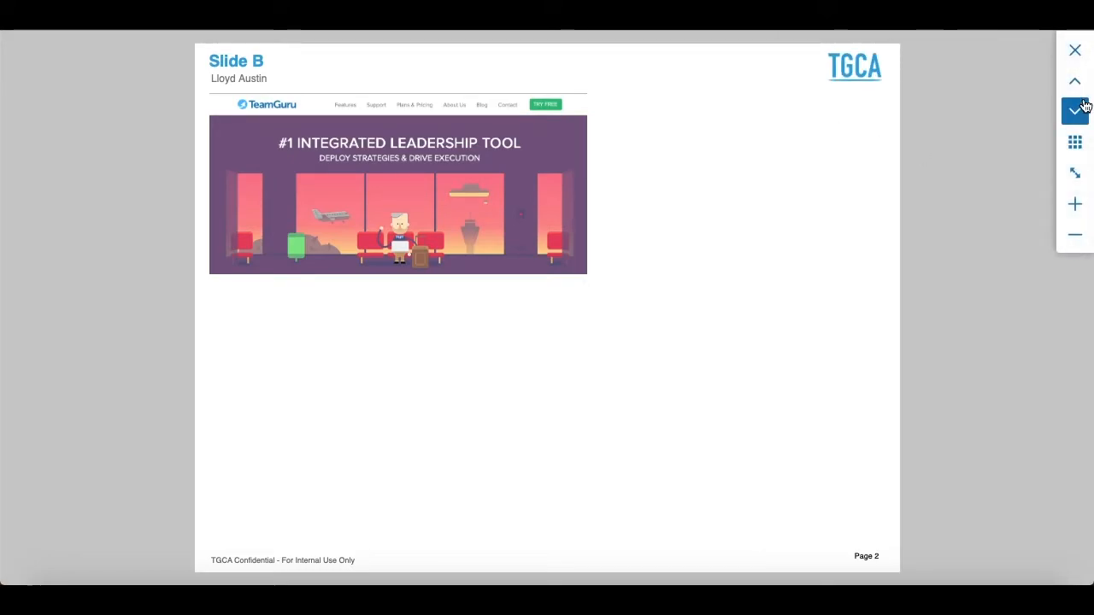
Step: Try the fullscreen mode on Slide B and close the presentation
click(1074, 173)
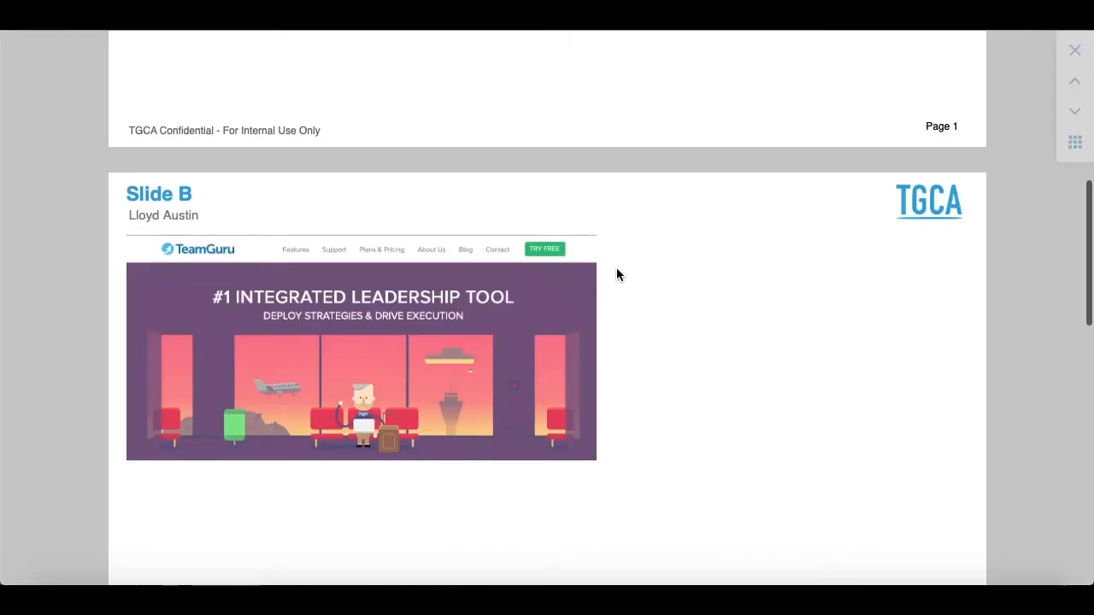
click(1075, 111)
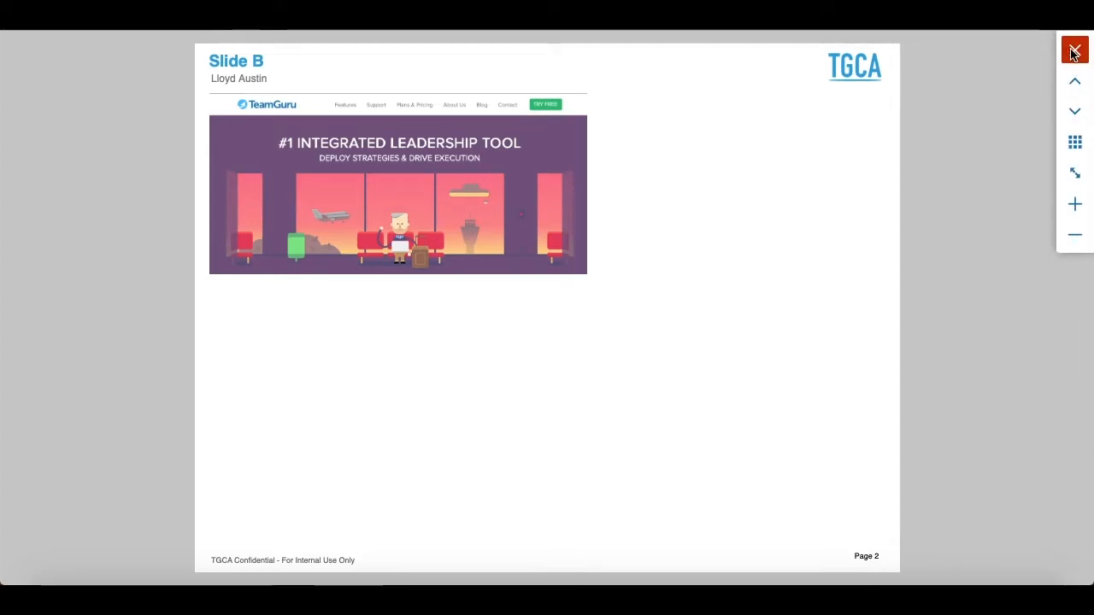
key(Escape)
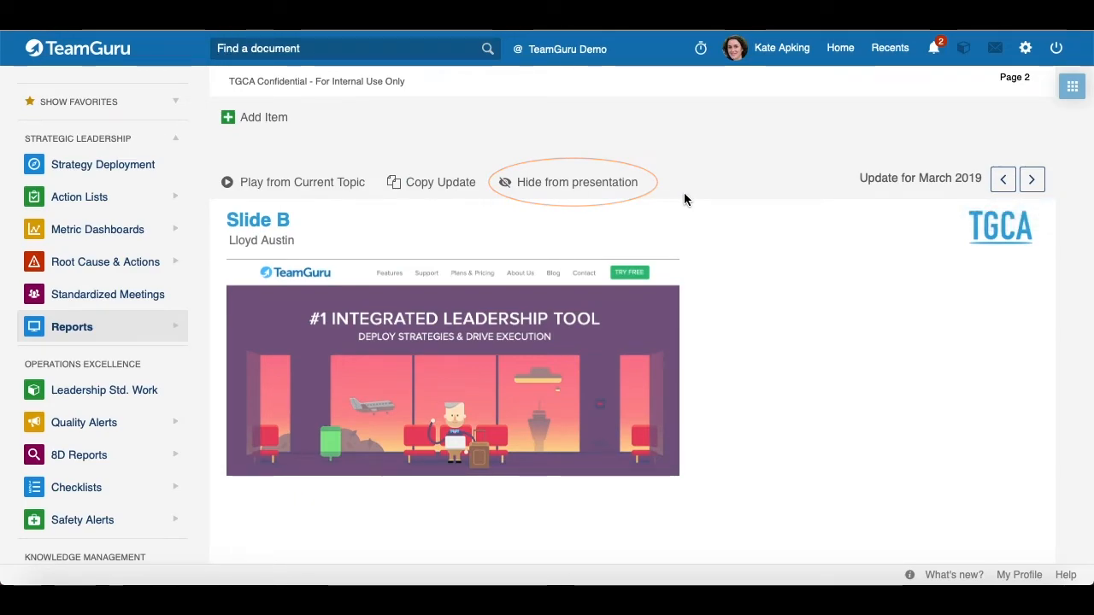
Step: Hide Slide C's March 2019 update from the presentation
scroll(683, 199, down, 1)
scroll(684, 199, down, 10)
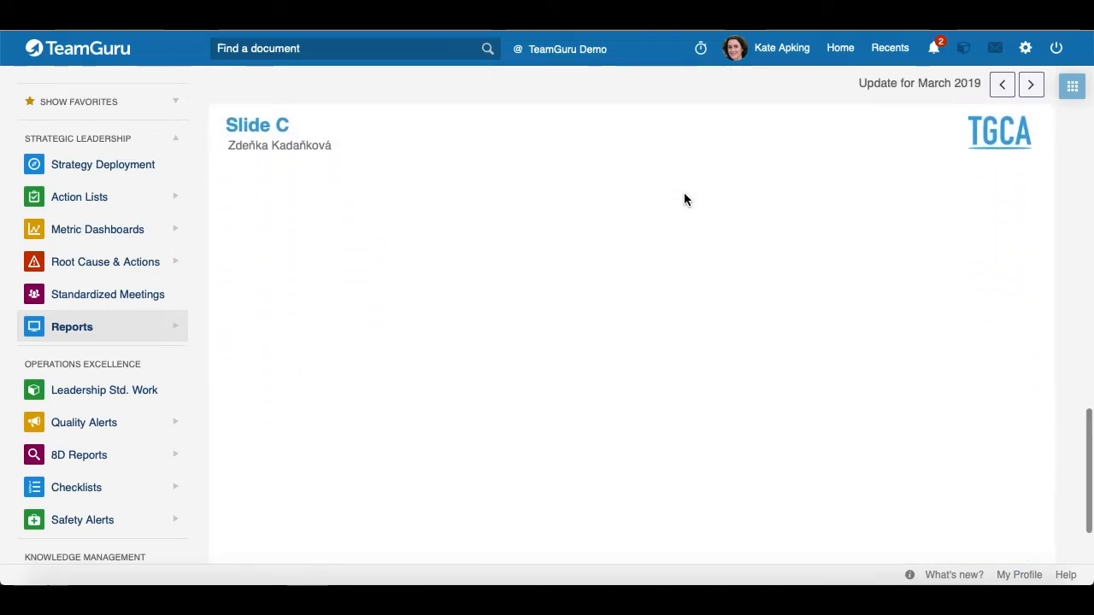
scroll(385, 248, up, 1)
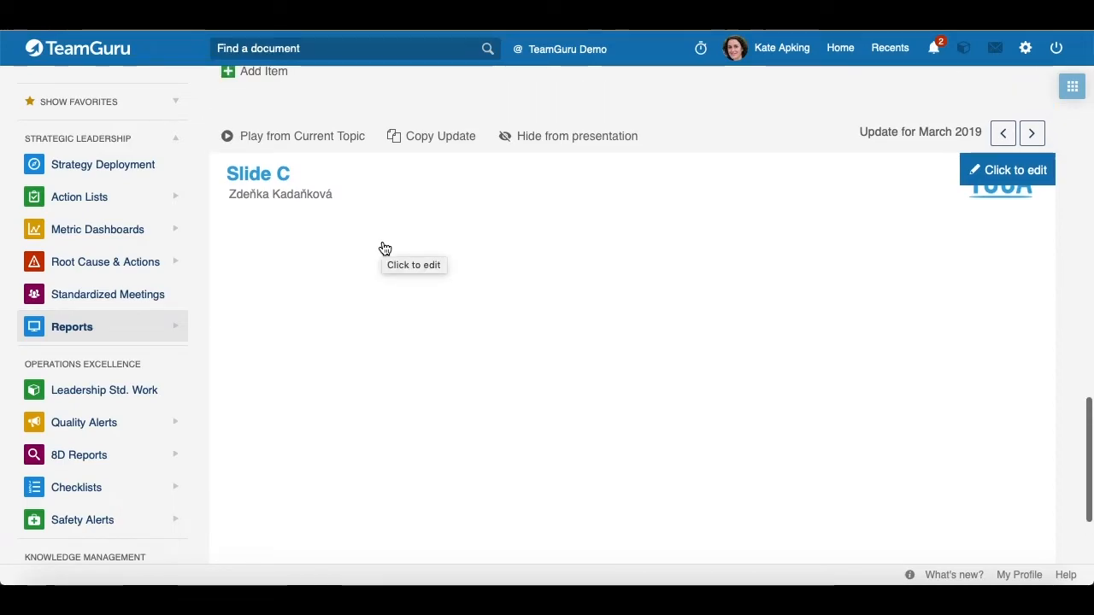
click(551, 141)
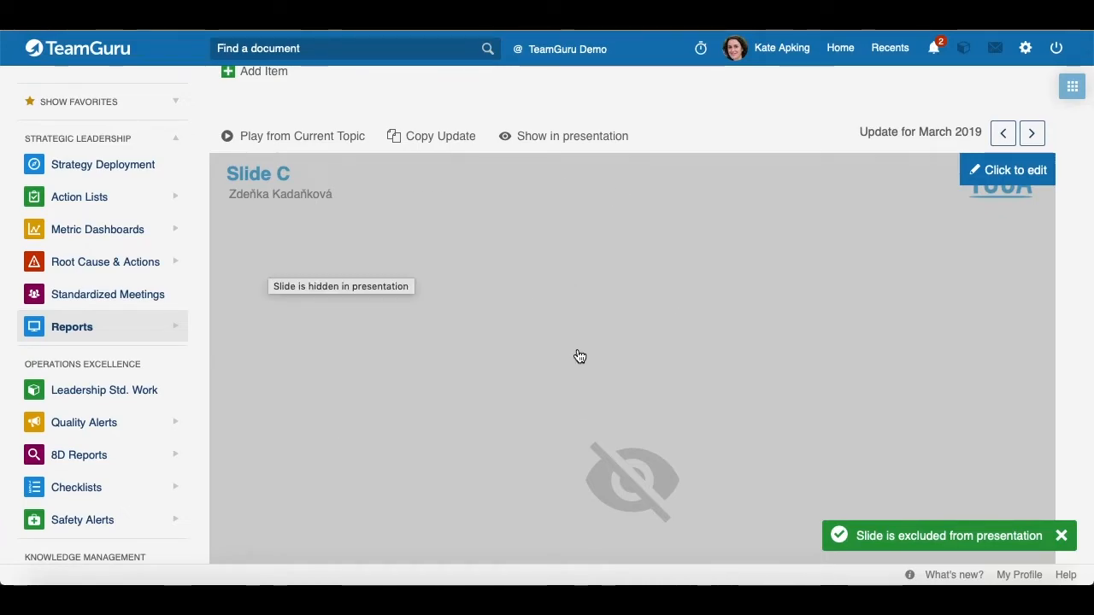
Step: Play the March 2019 report from the beginning, look through the presented slides, and close the presentation
scroll(580, 356, up, 12)
scroll(579, 357, up, 10)
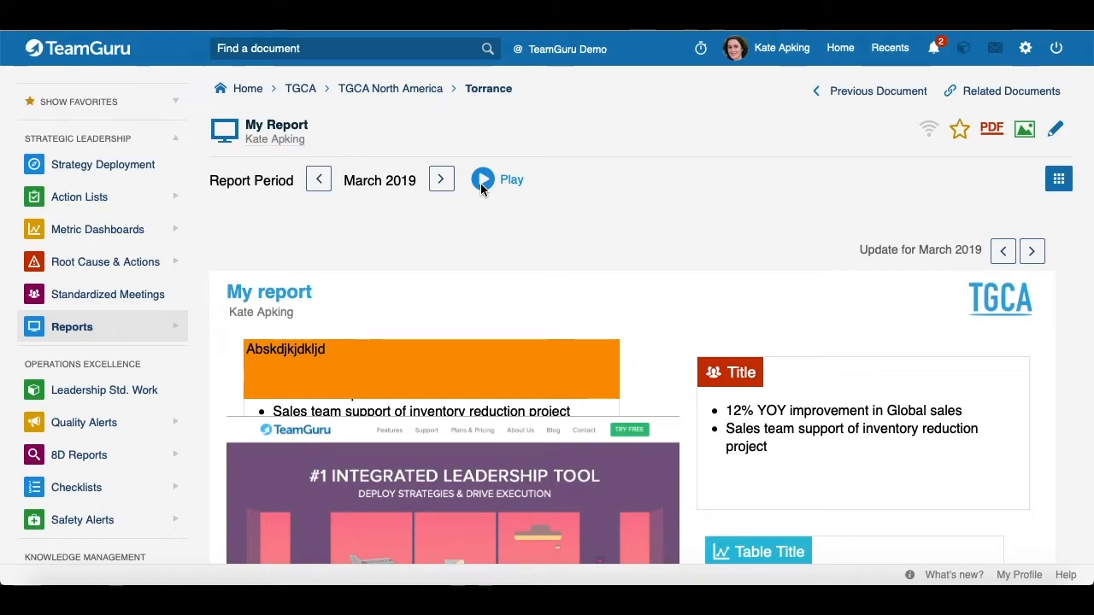
click(480, 183)
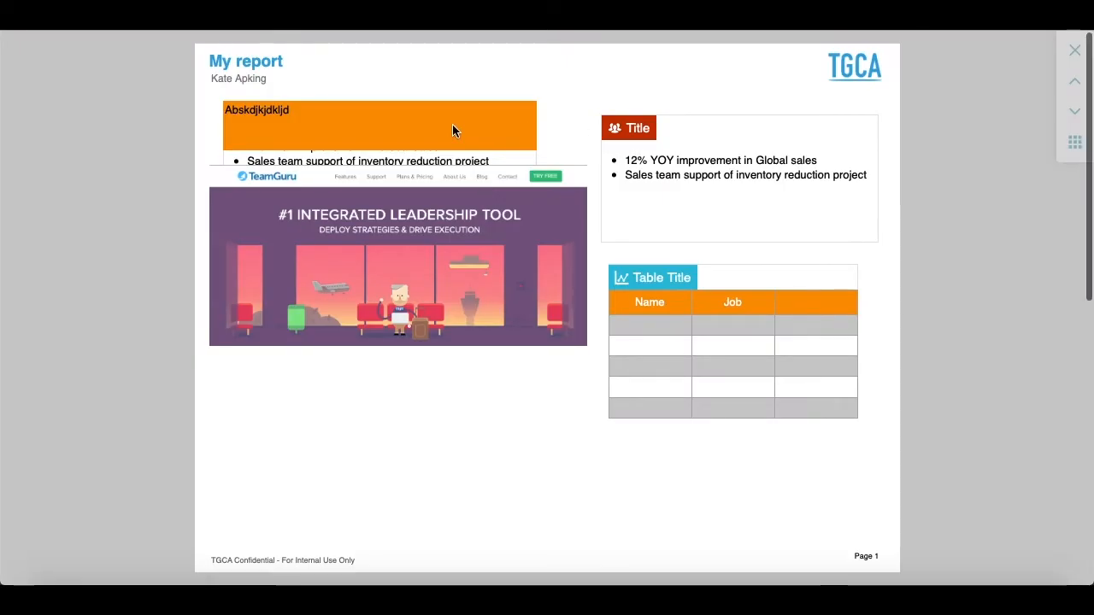
scroll(452, 128, down, 5)
scroll(452, 129, down, 3)
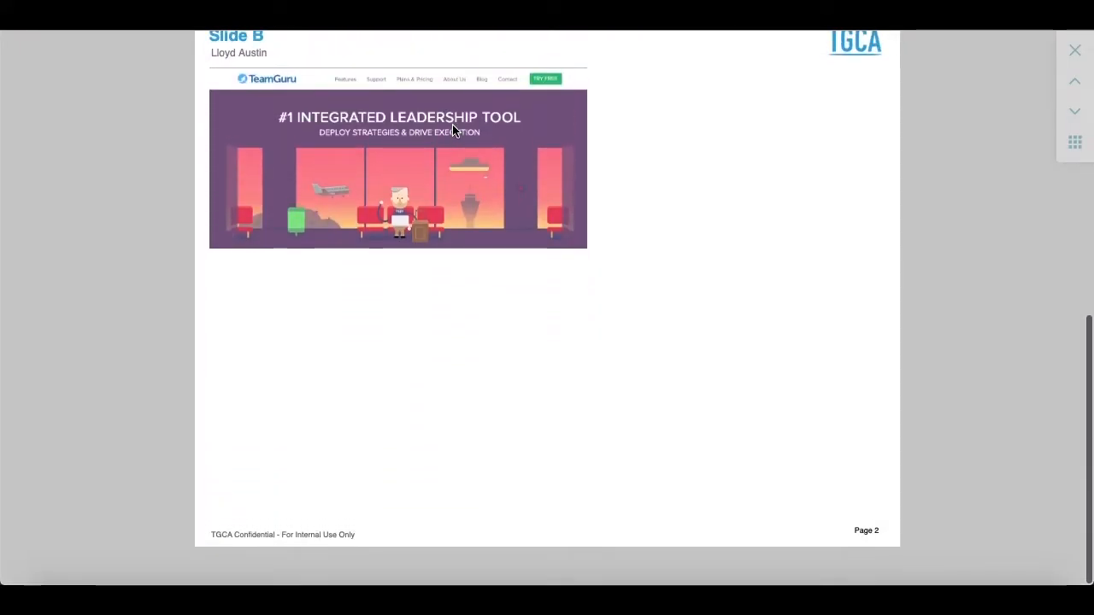
scroll(452, 128, up, 5)
scroll(452, 128, up, 3)
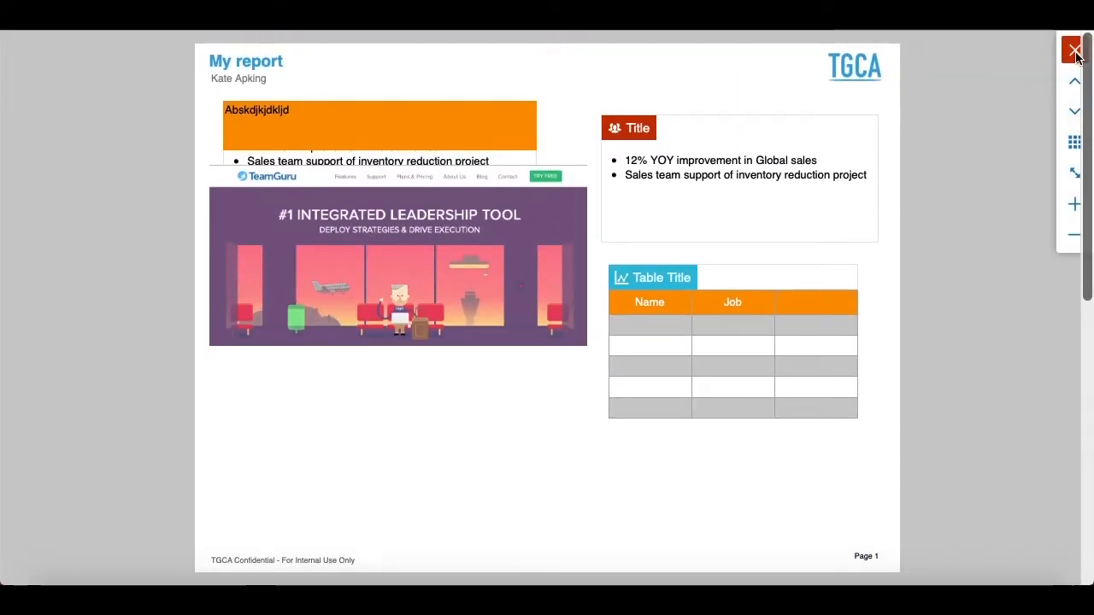
click(1075, 53)
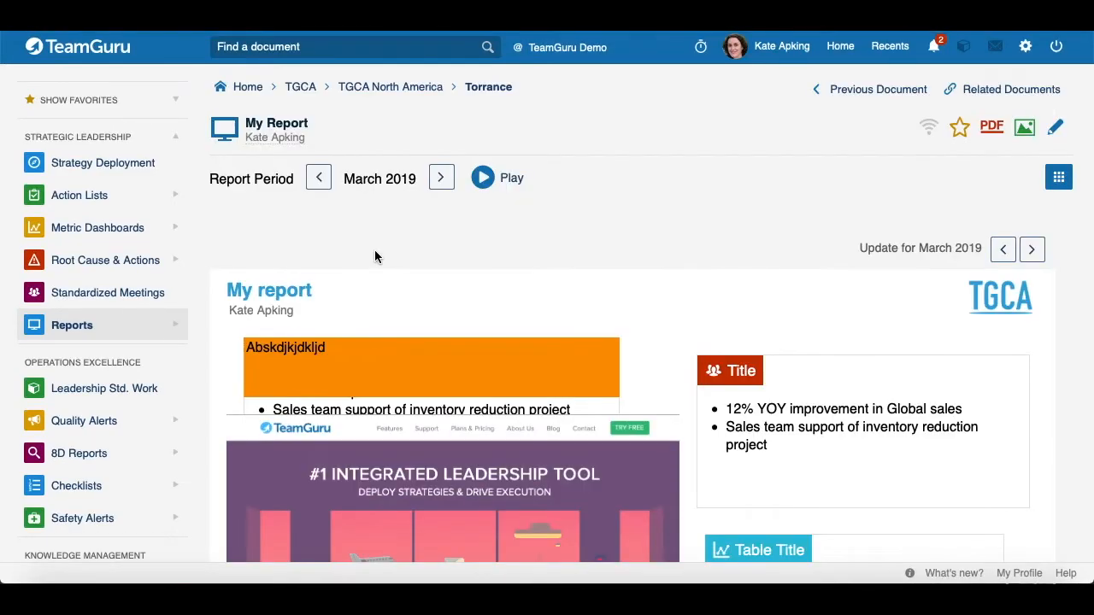
Step: Play the March 2019 presentation starting from Slide C, look back through the preceding slides, and exit the presentation
mouse_move(586, 291)
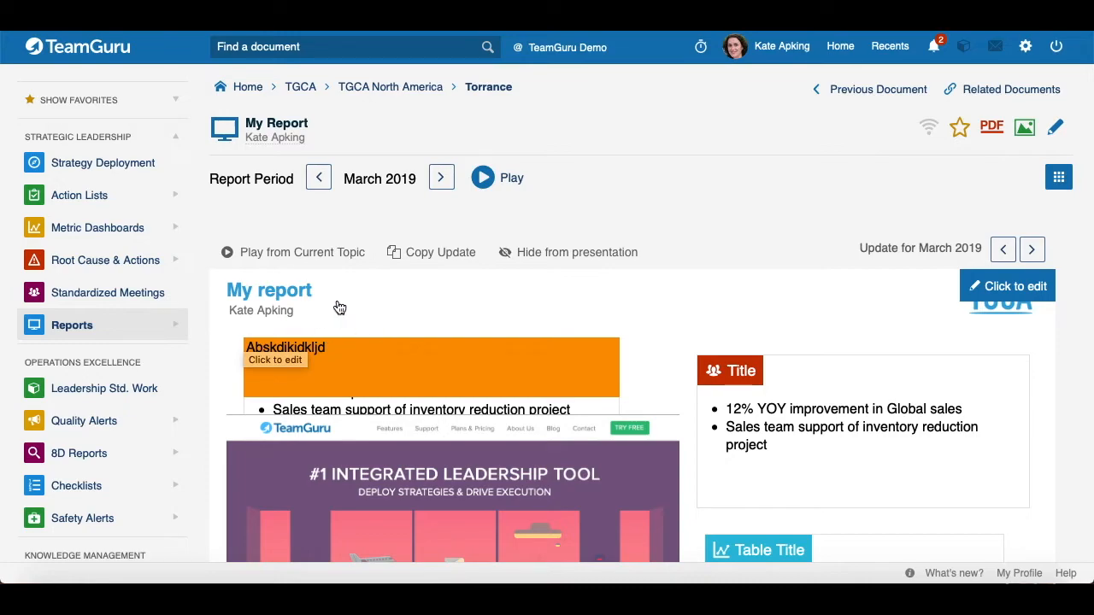
scroll(338, 308, down, 10)
scroll(339, 308, down, 10)
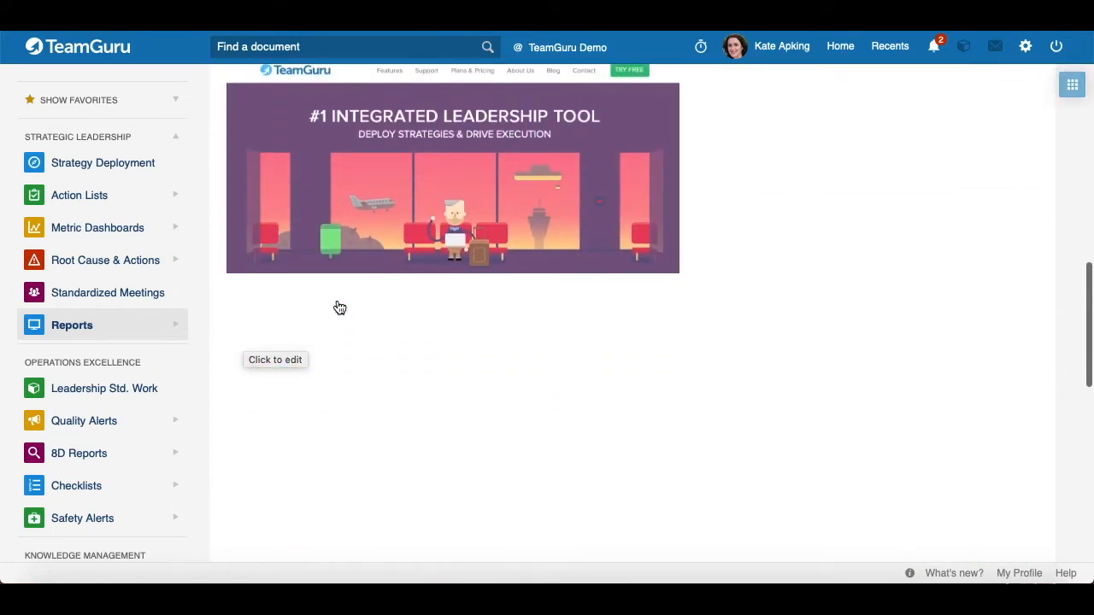
scroll(340, 307, down, 1)
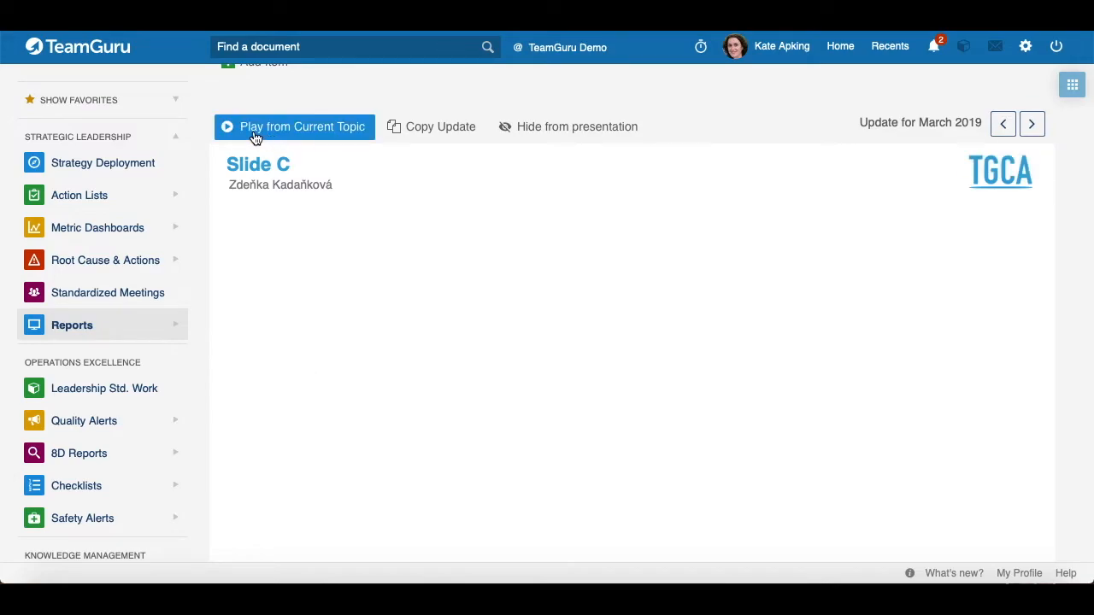
click(539, 261)
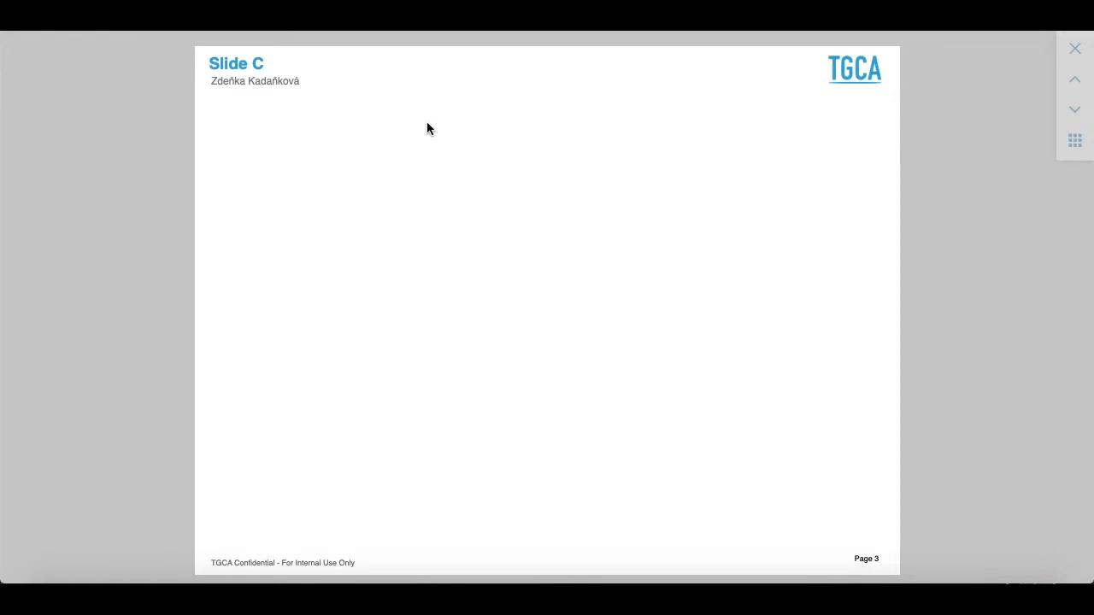
scroll(427, 128, down, 1)
scroll(427, 128, up, 2)
scroll(427, 124, up, 10)
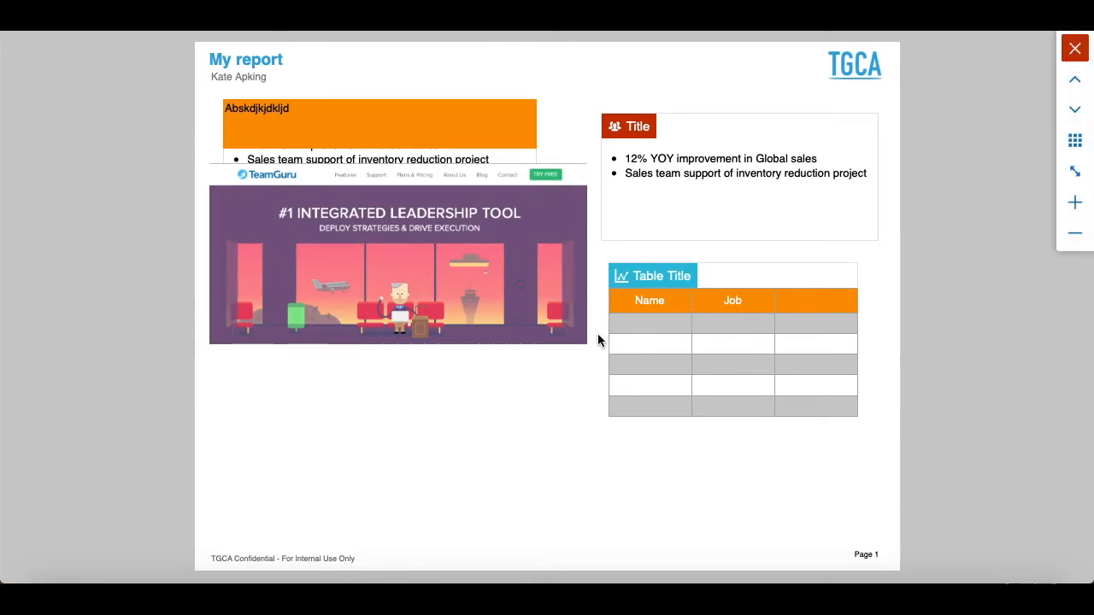
key(Escape)
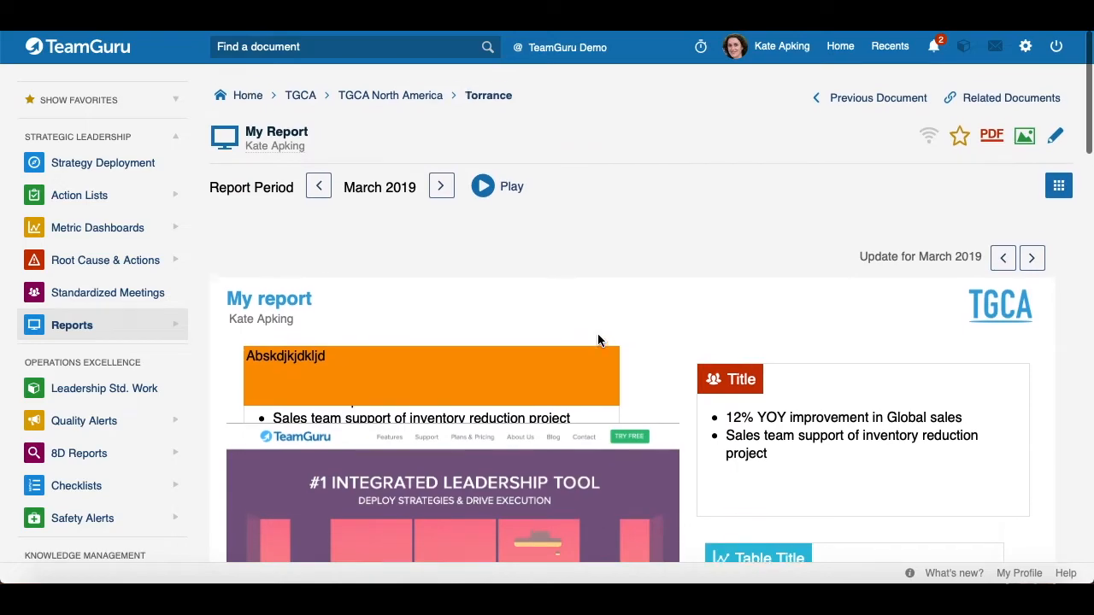
Step: Switch the report period to April 2019 and review the available options for creating topic updates
click(443, 188)
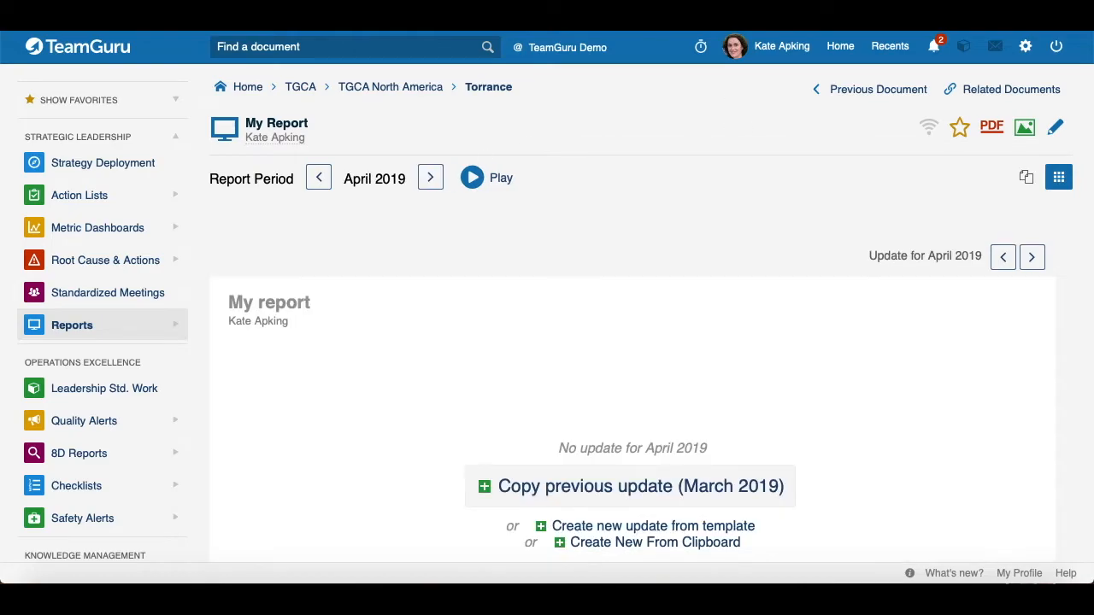
scroll(376, 315, down, 1)
scroll(376, 315, down, 4)
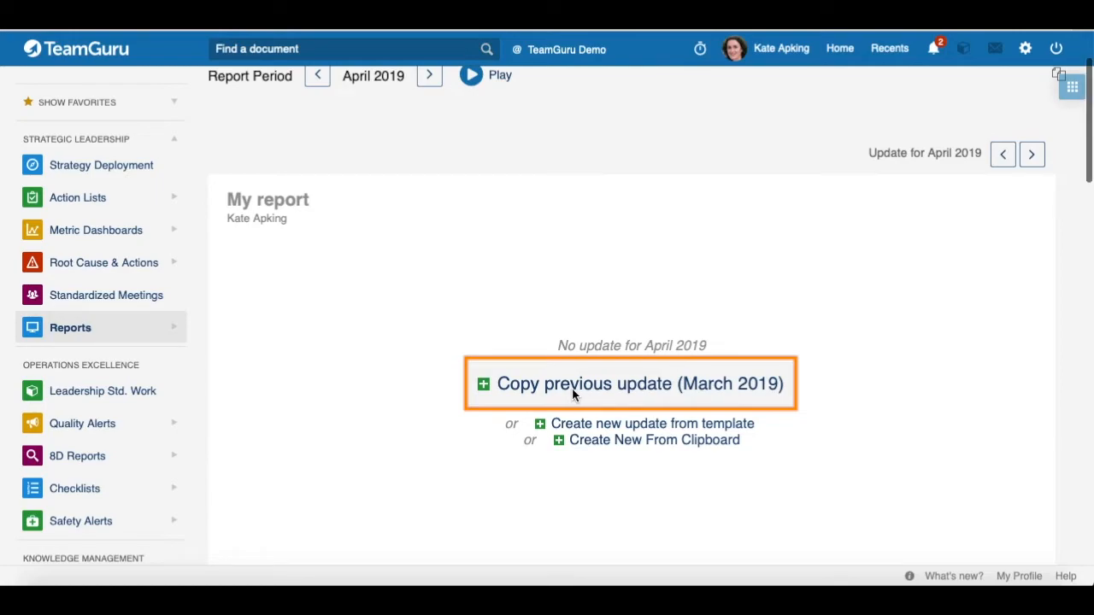
scroll(572, 388, up, 1)
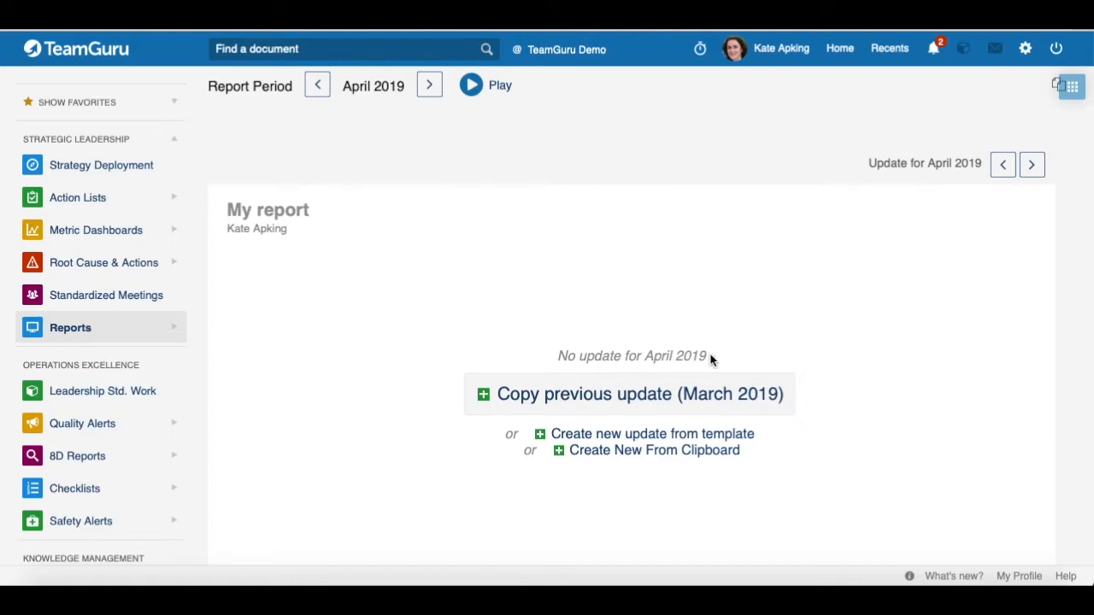
scroll(799, 342, up, 2)
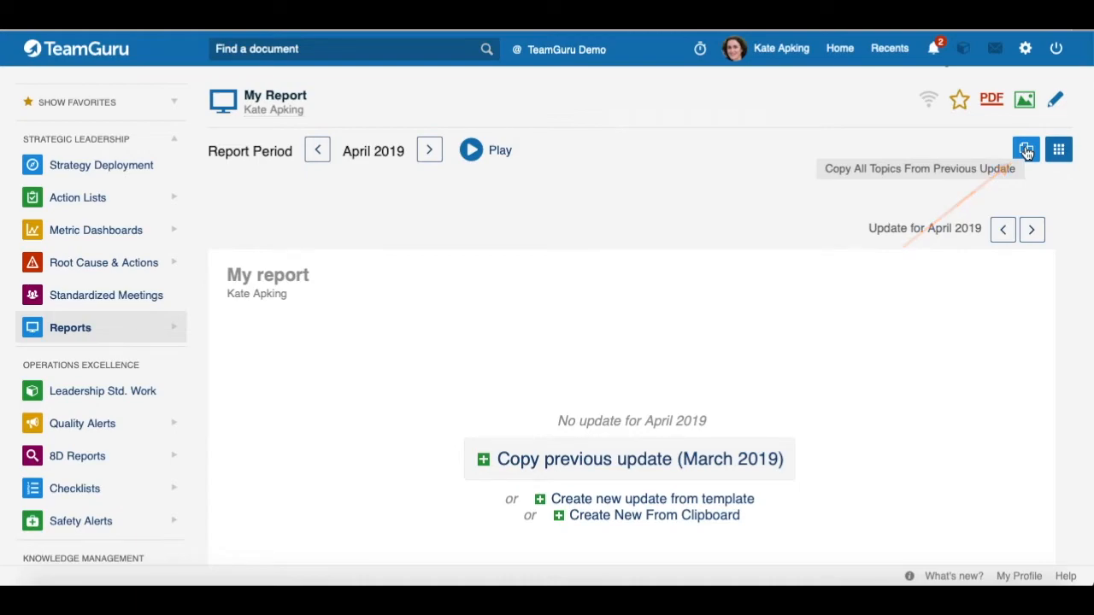
scroll(789, 384, down, 3)
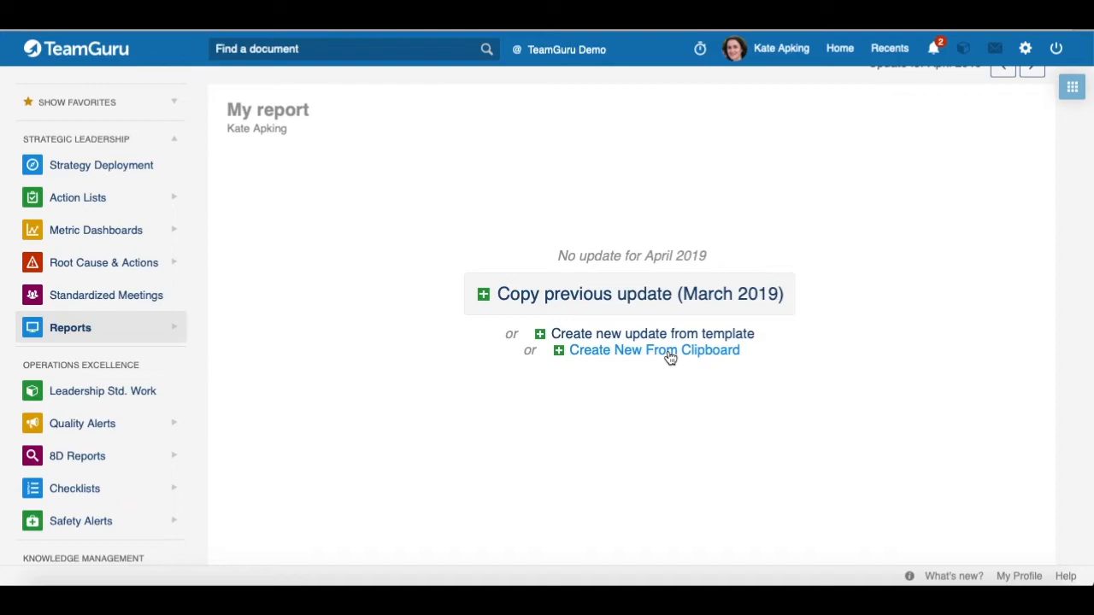
scroll(840, 376, up, 3)
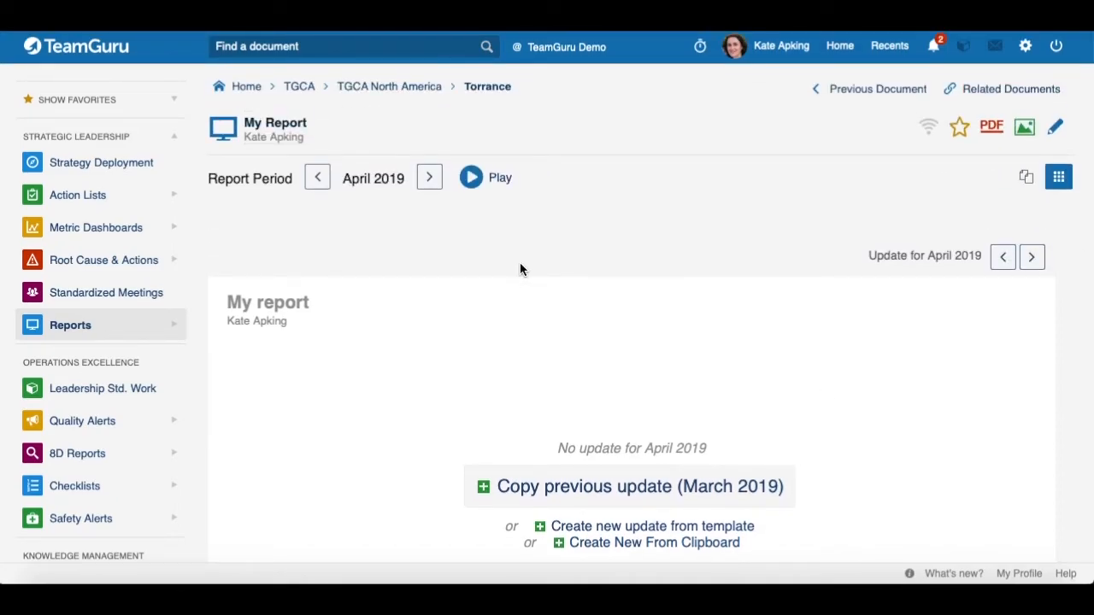
Step: Create the My report topic's April 2019 update by copying its March 2019 update
scroll(521, 270, down, 2)
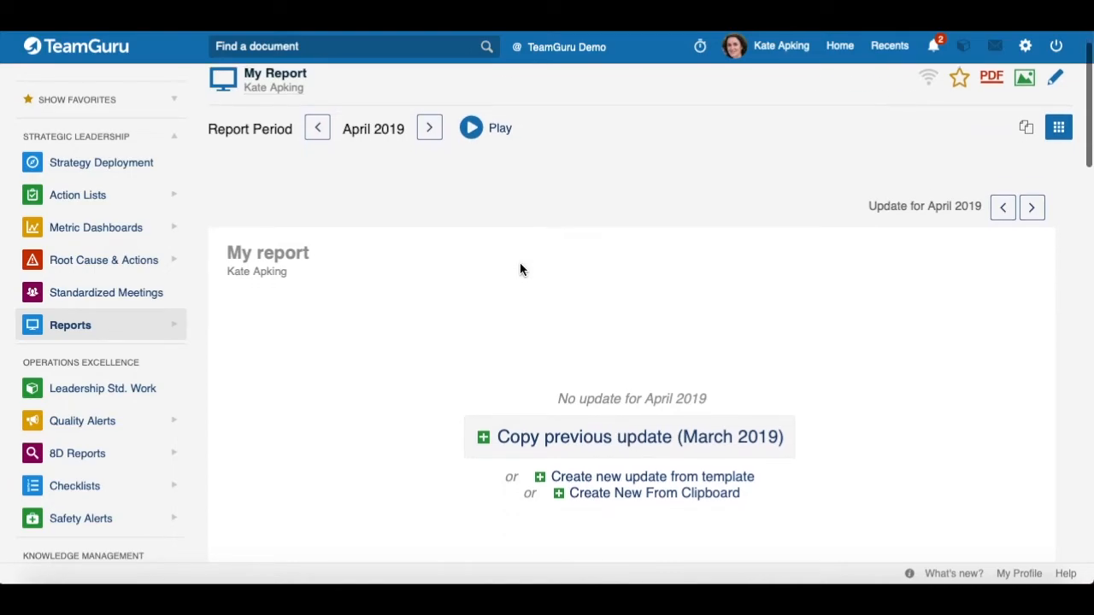
scroll(512, 271, down, 1)
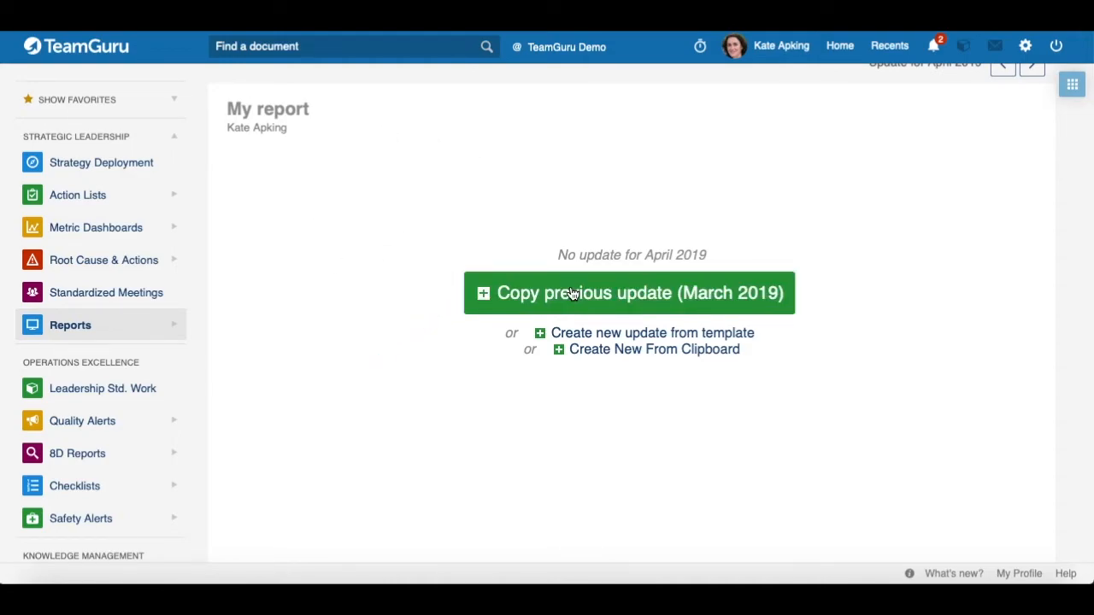
click(545, 302)
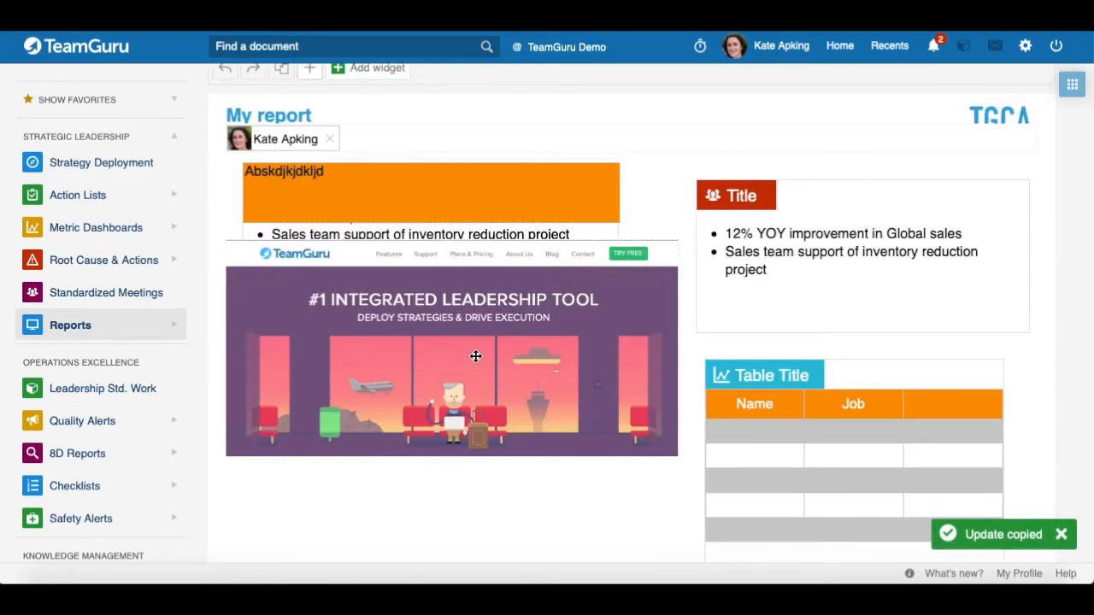
Step: Copy the remaining topics, Slide B and Slide C, from the March 2019 update into April 2019 and check the slides
scroll(475, 356, down, 15)
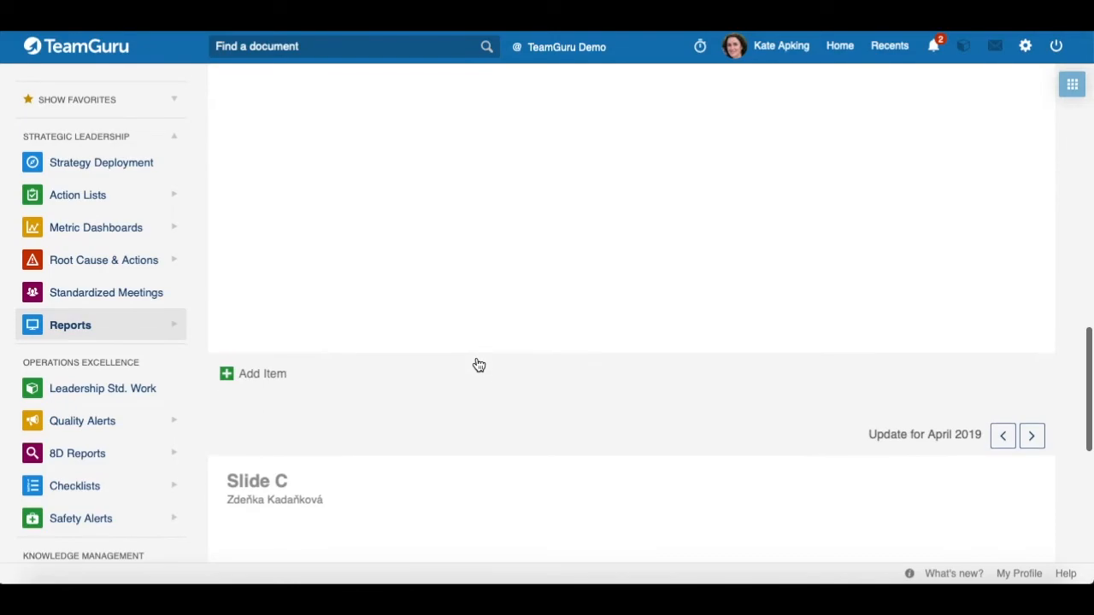
scroll(478, 366, down, 4)
scroll(321, 344, up, 1)
scroll(320, 344, up, 8)
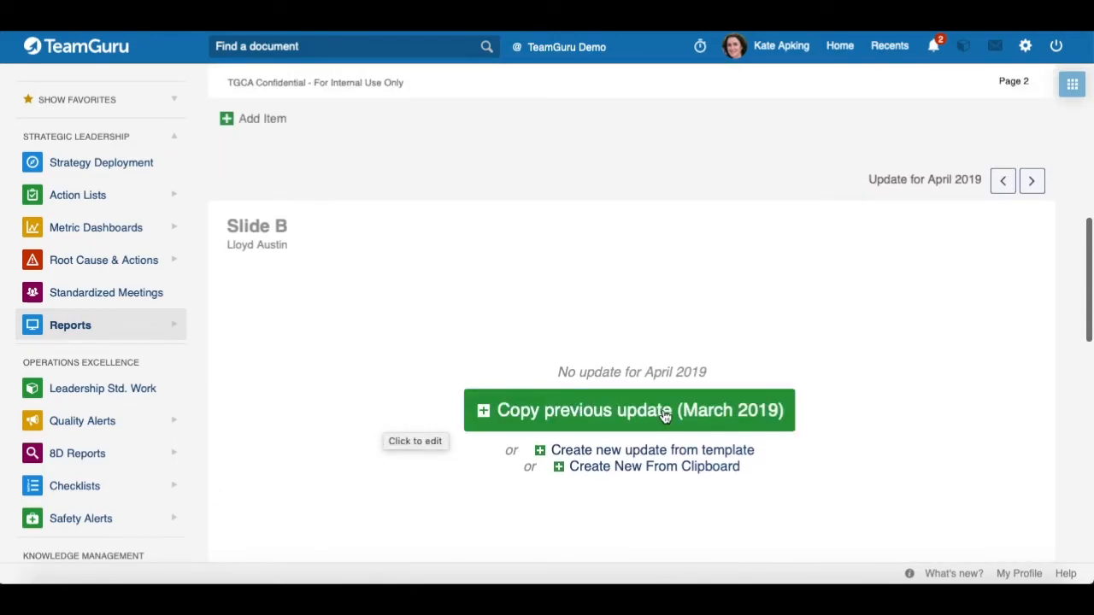
click(571, 414)
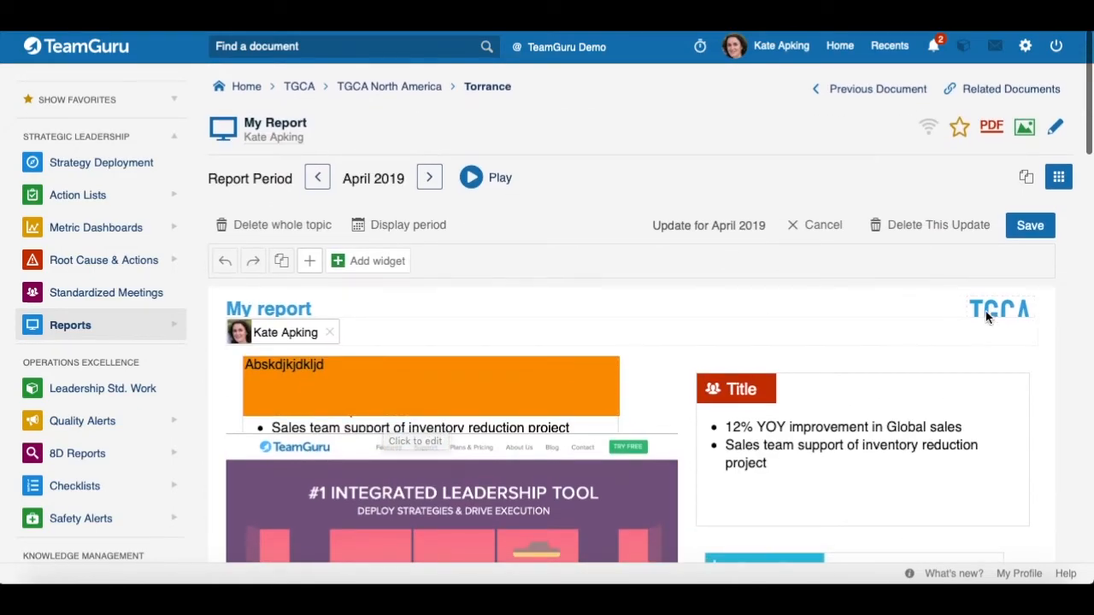
click(1026, 177)
scroll(442, 323, down, 15)
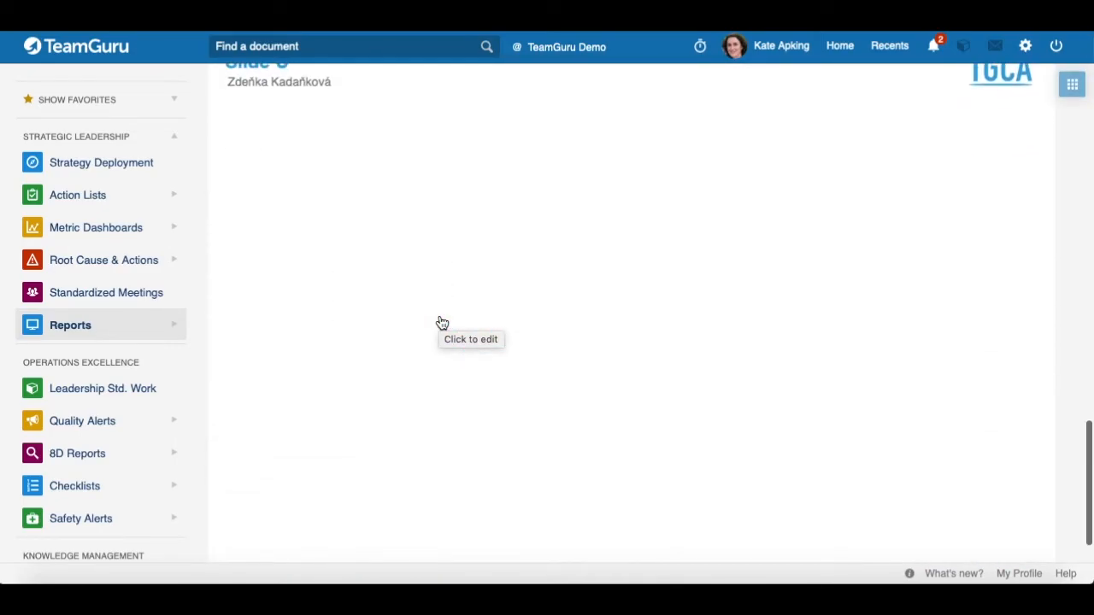
scroll(442, 323, up, 15)
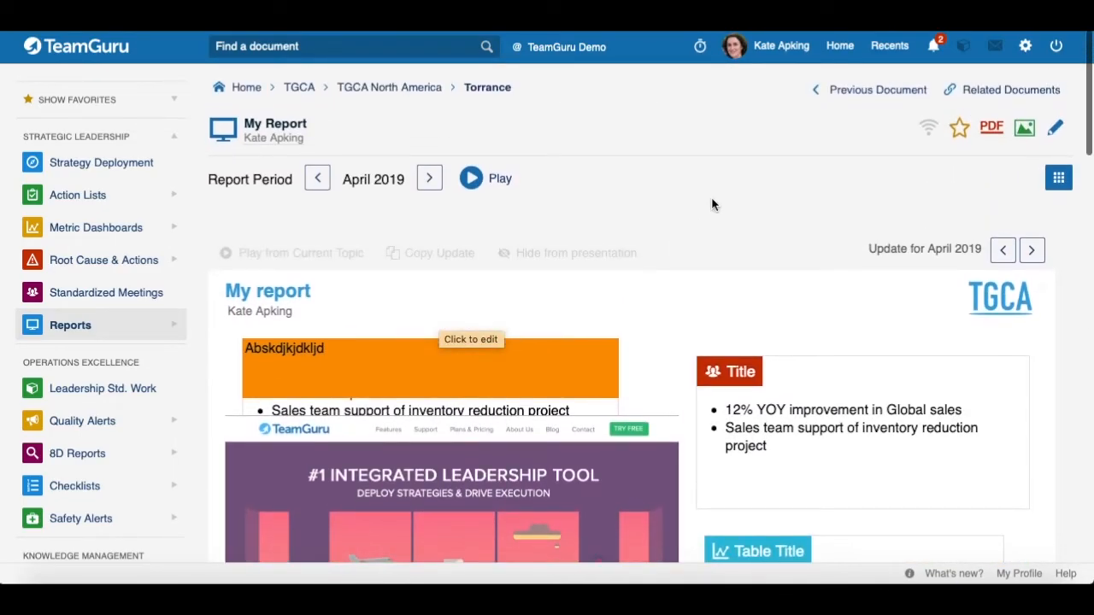
Step: Switch the report period to May 2019 and create a new update from the template for the My report topic
click(429, 180)
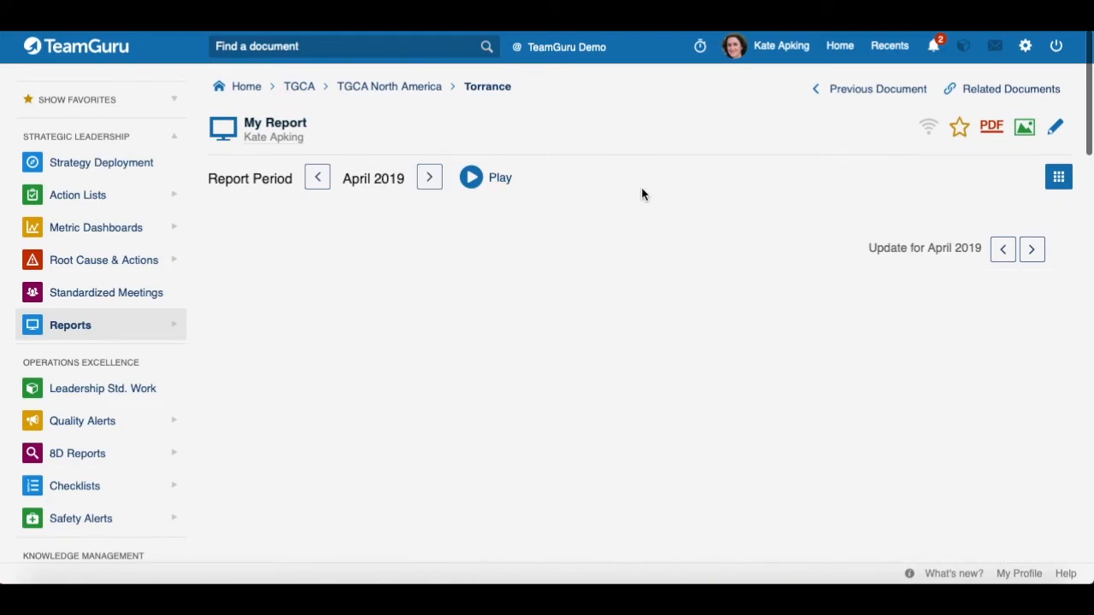
scroll(385, 389, down, 2)
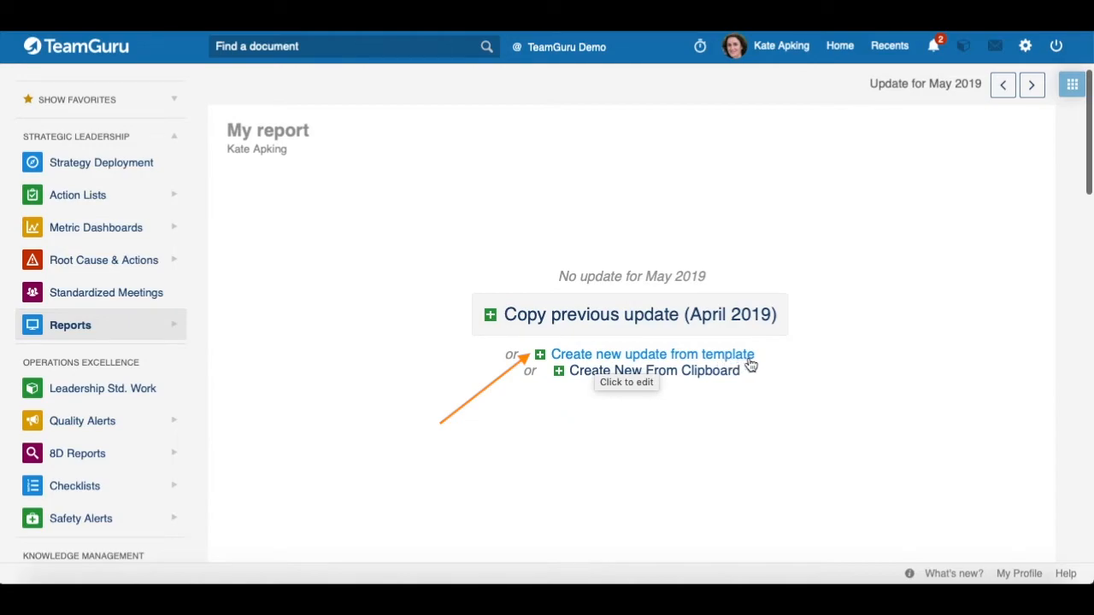
click(678, 359)
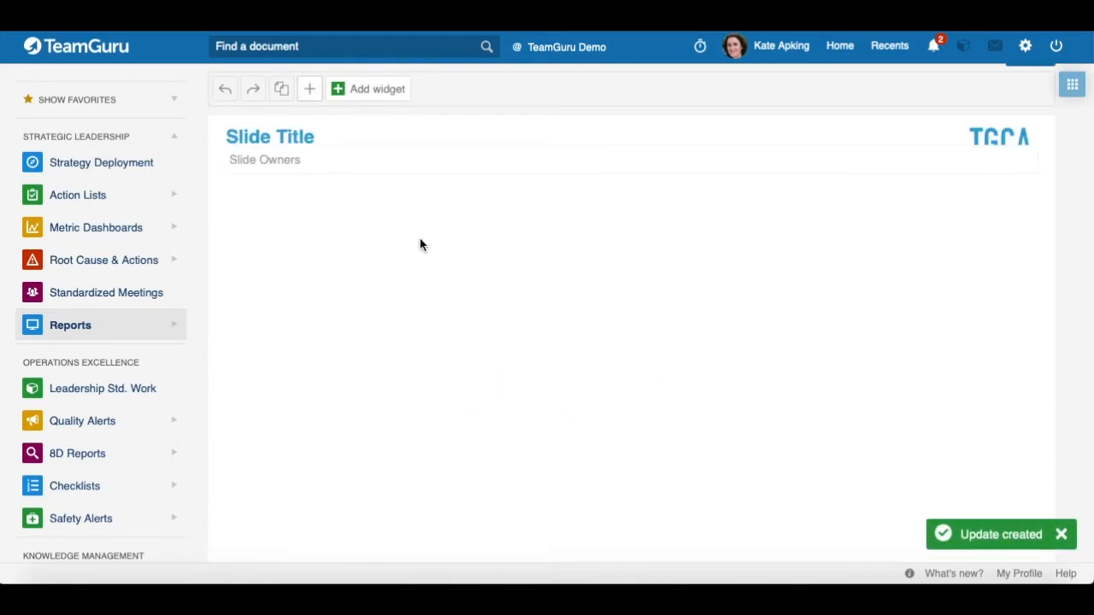
scroll(379, 199, down, 10)
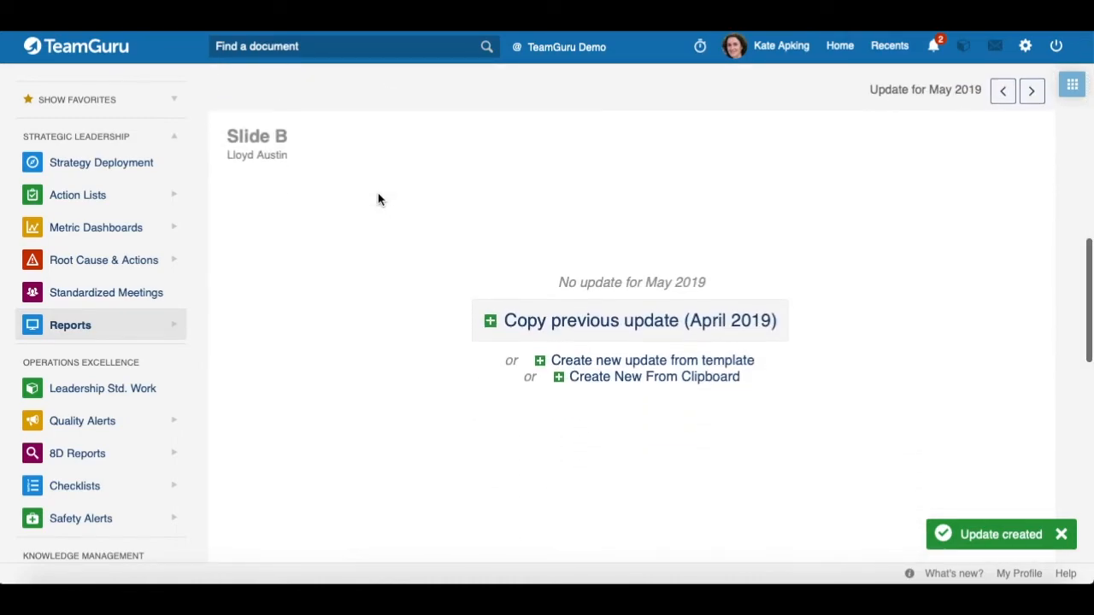
scroll(379, 199, down, 10)
scroll(380, 199, up, 4)
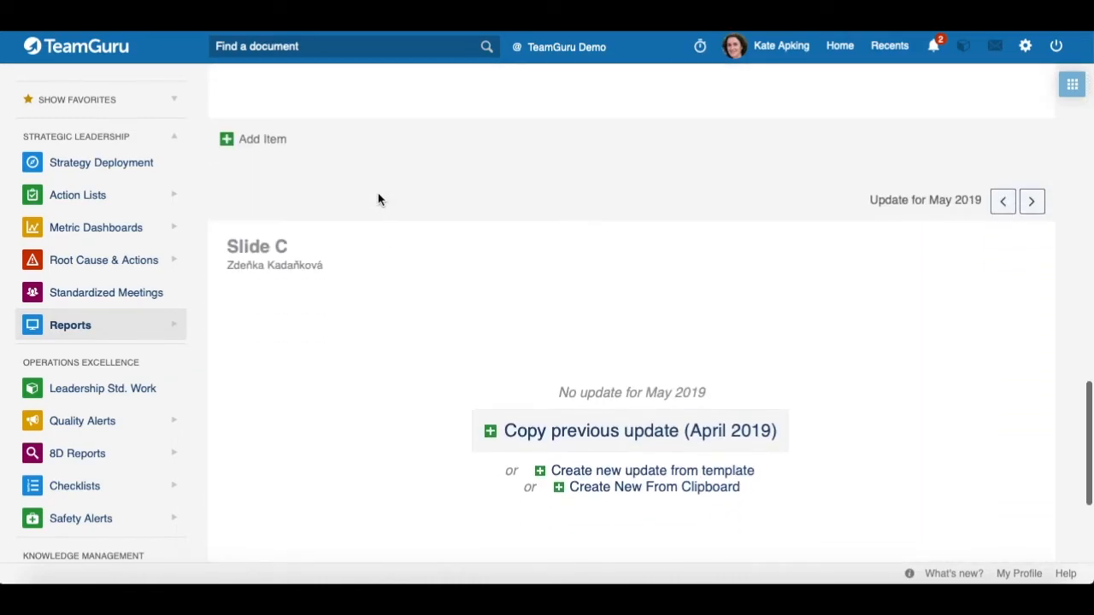
scroll(380, 199, up, 15)
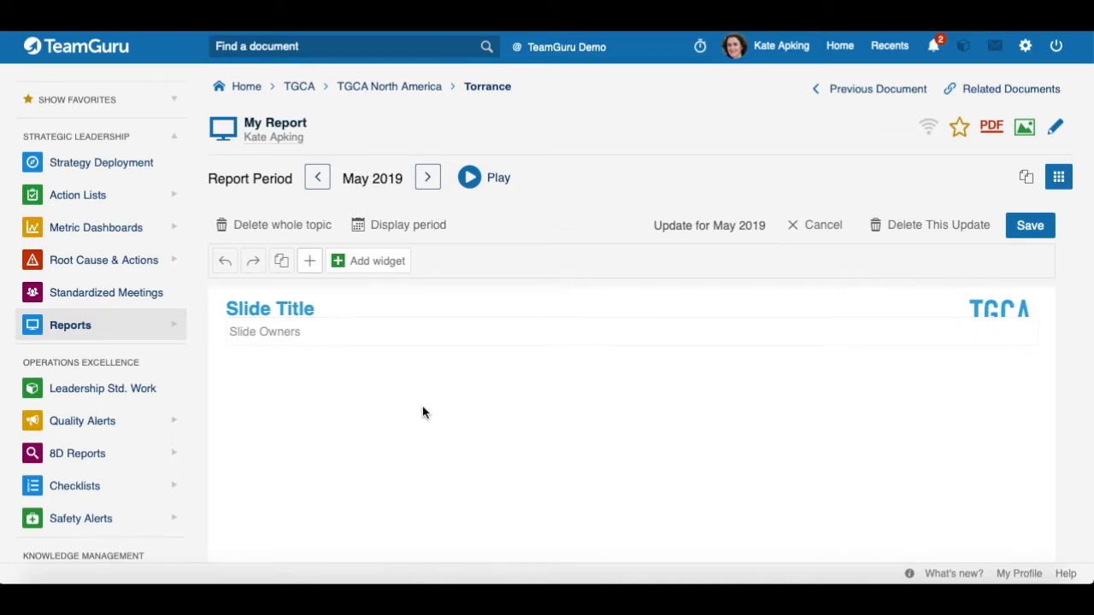
Step: Switch the report period to June 2019 and create the topic's new update from the clipboard
click(427, 180)
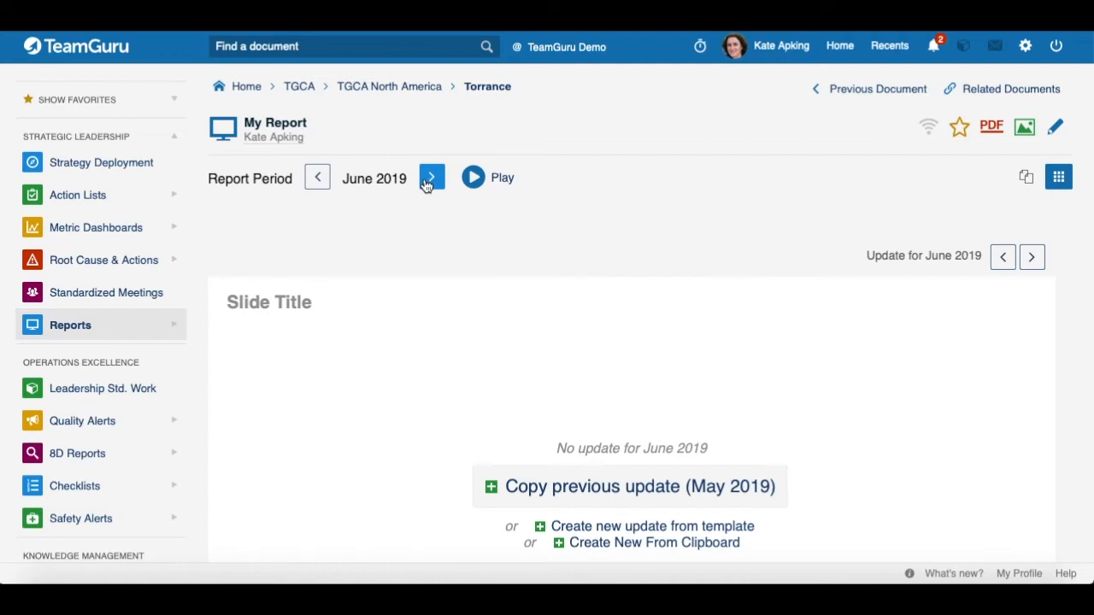
scroll(484, 306, down, 2)
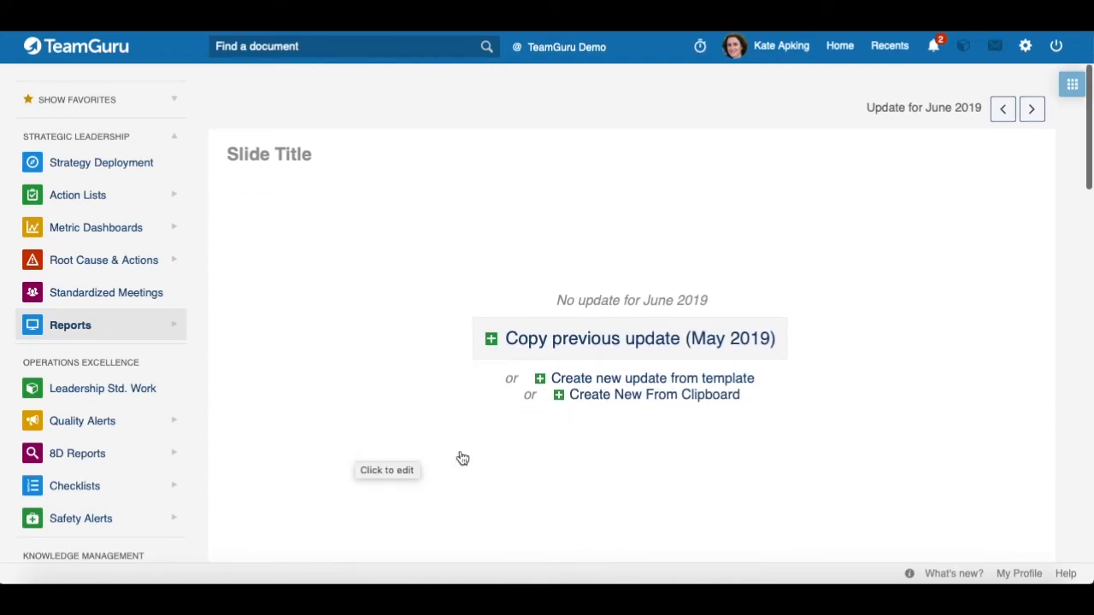
click(669, 397)
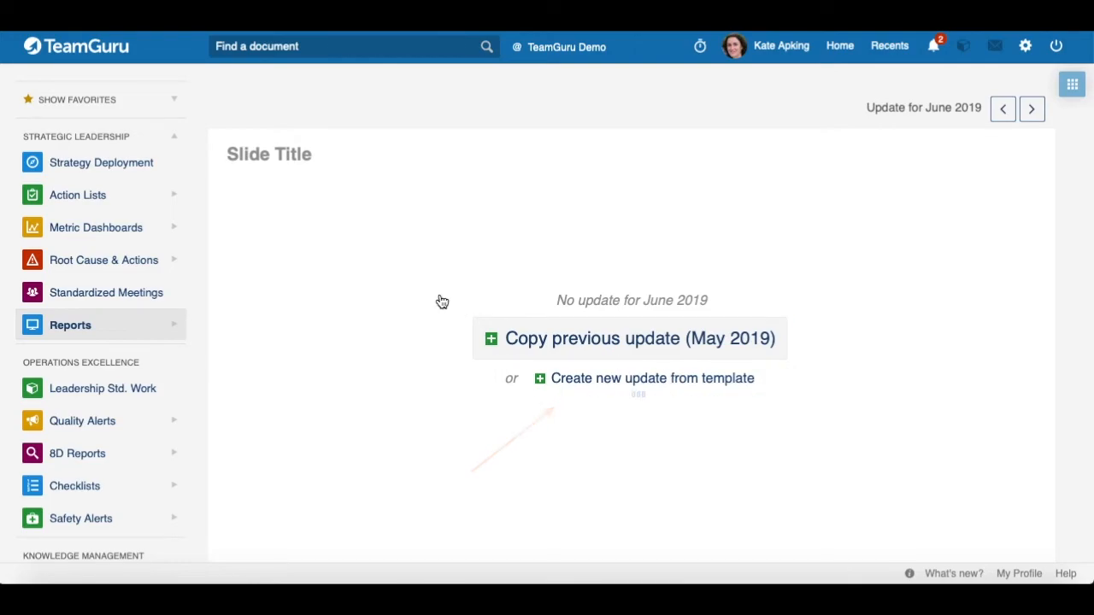
scroll(761, 347, up, 1)
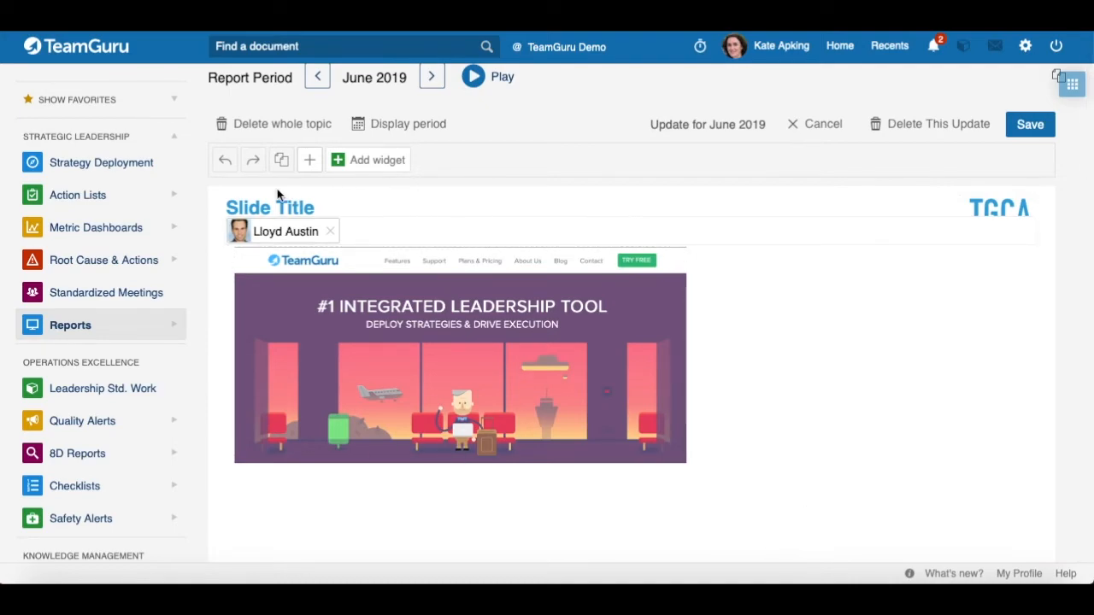
scroll(858, 430, up, 2)
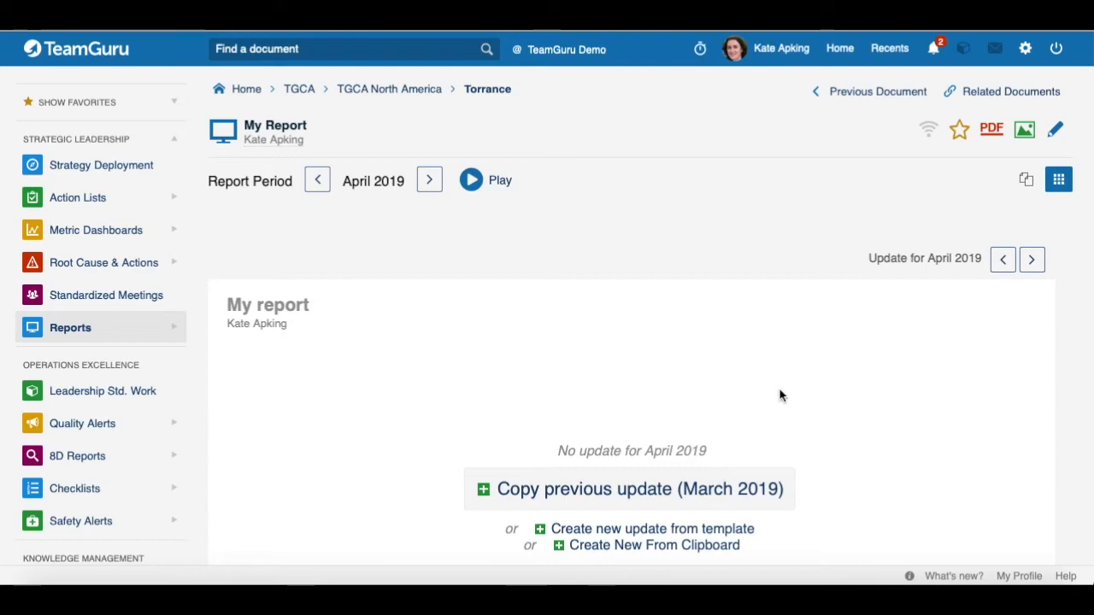
Step: Enable automatic creation of new slide updates in the report's automation settings, review the schedule options, and leave report editing without saving
scroll(612, 343, down, 1)
scroll(513, 346, up, 1)
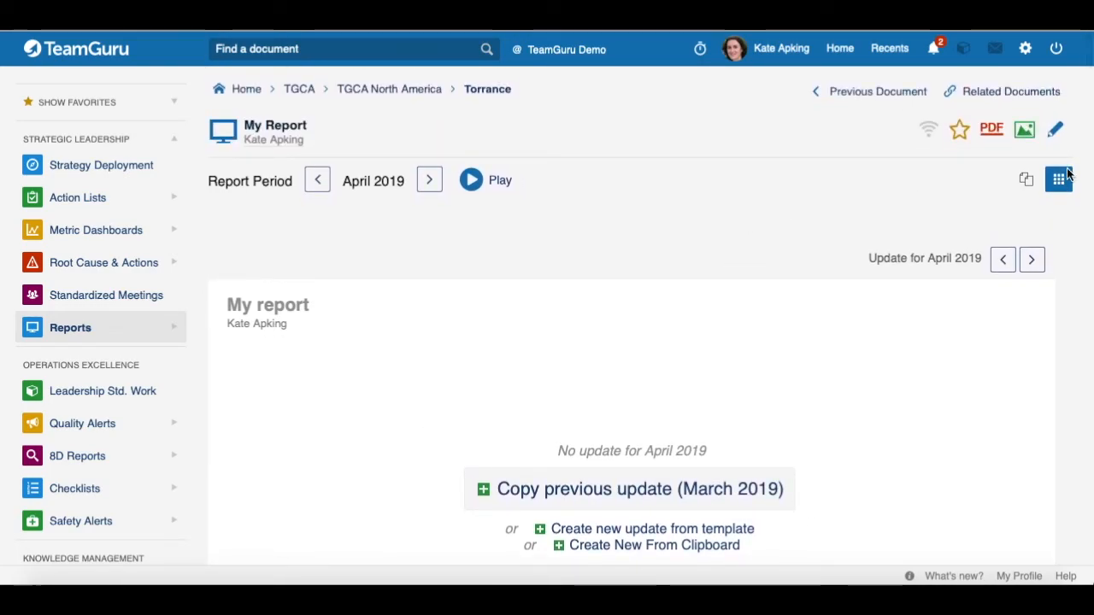
click(1060, 130)
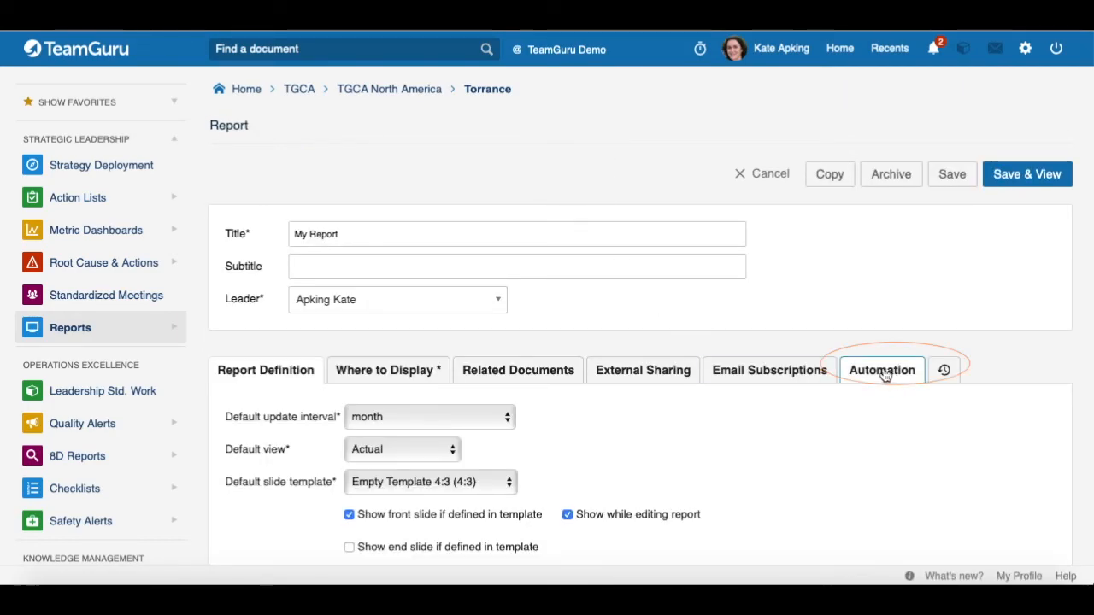
click(884, 372)
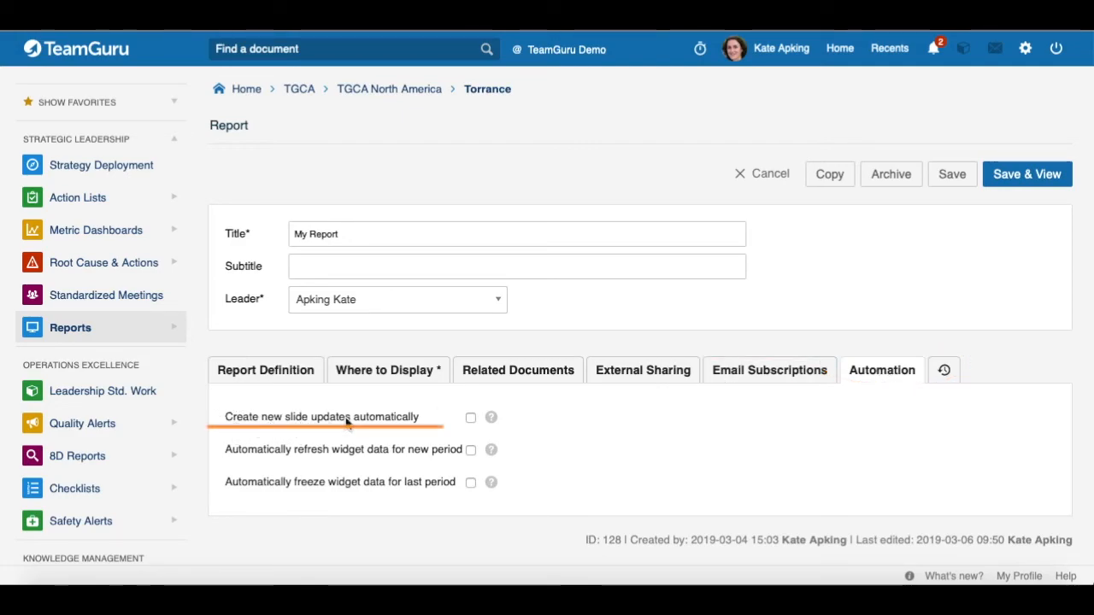
mouse_move(493, 421)
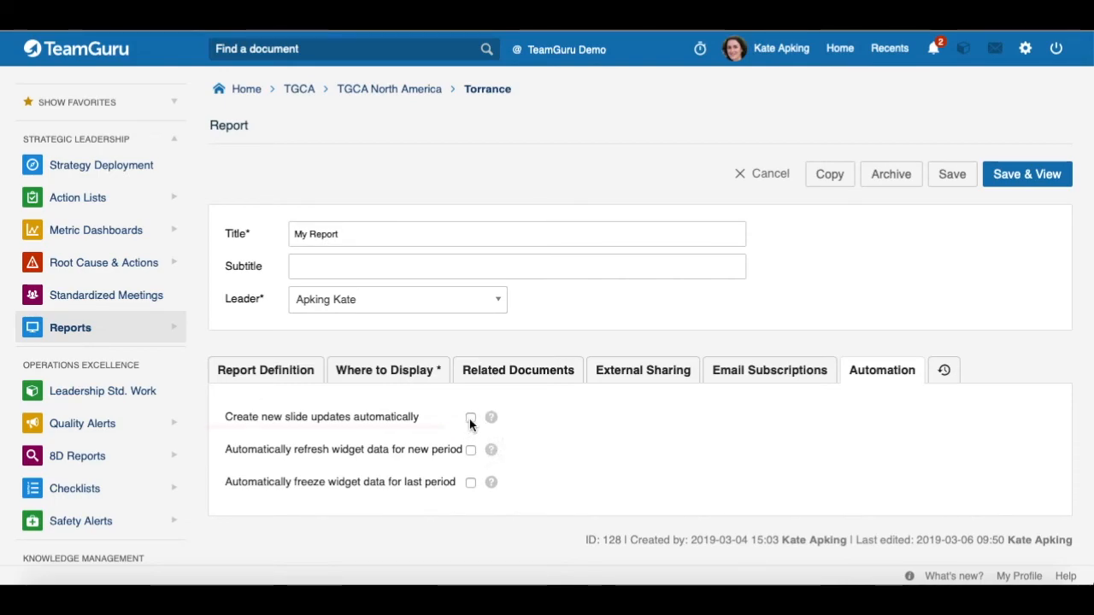
click(470, 418)
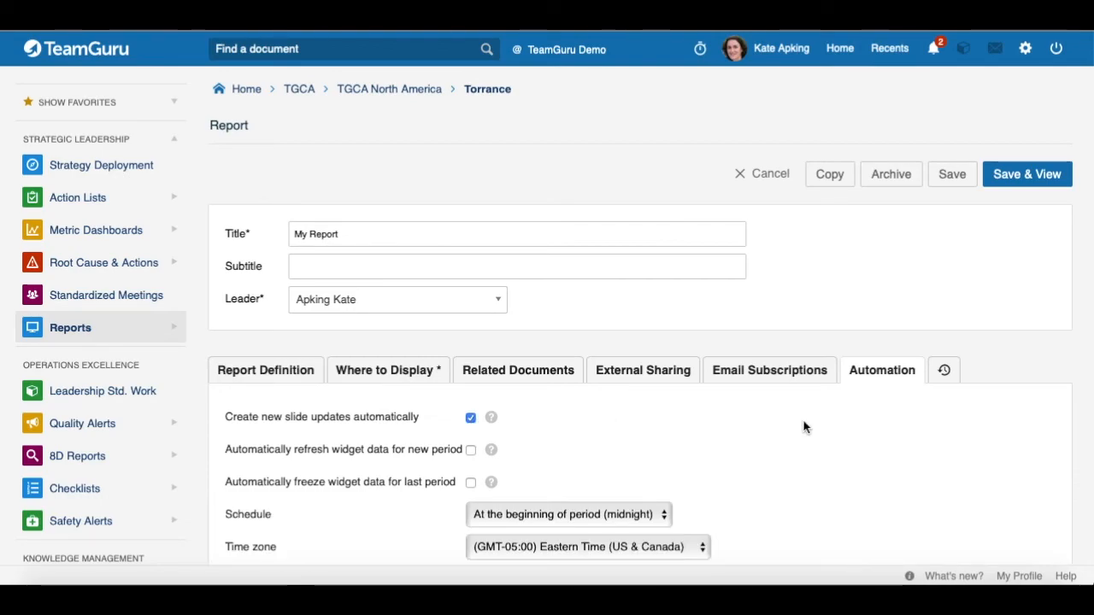
scroll(805, 427, down, 2)
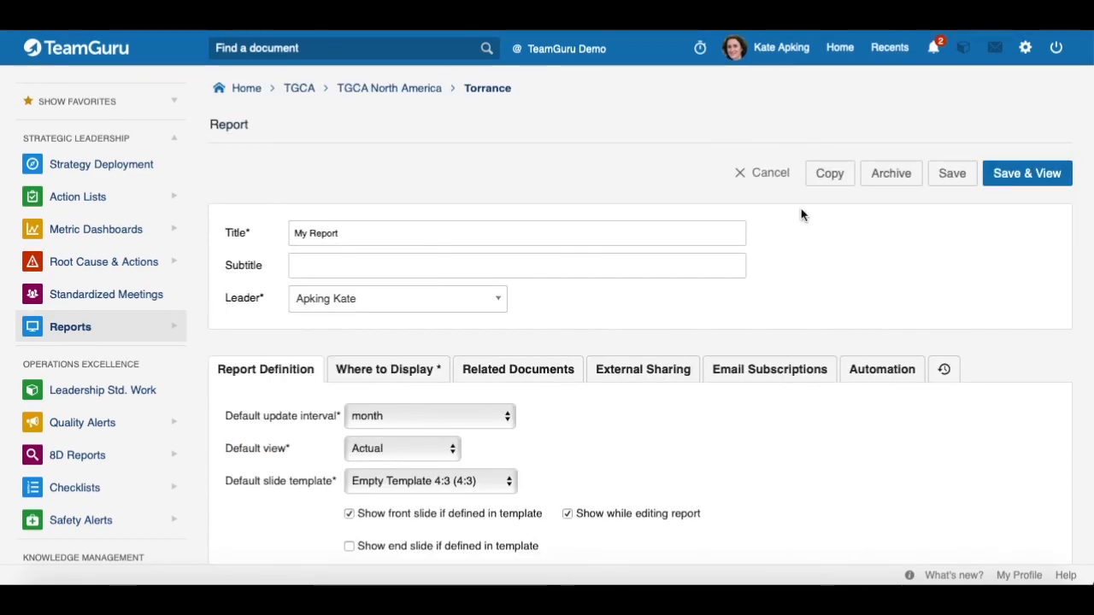
click(755, 173)
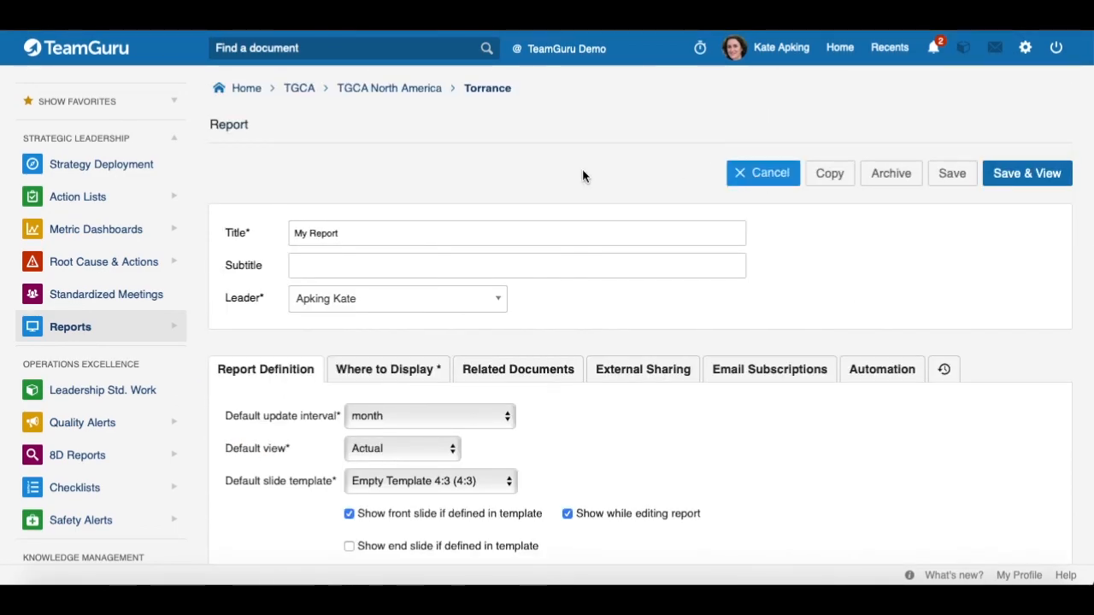